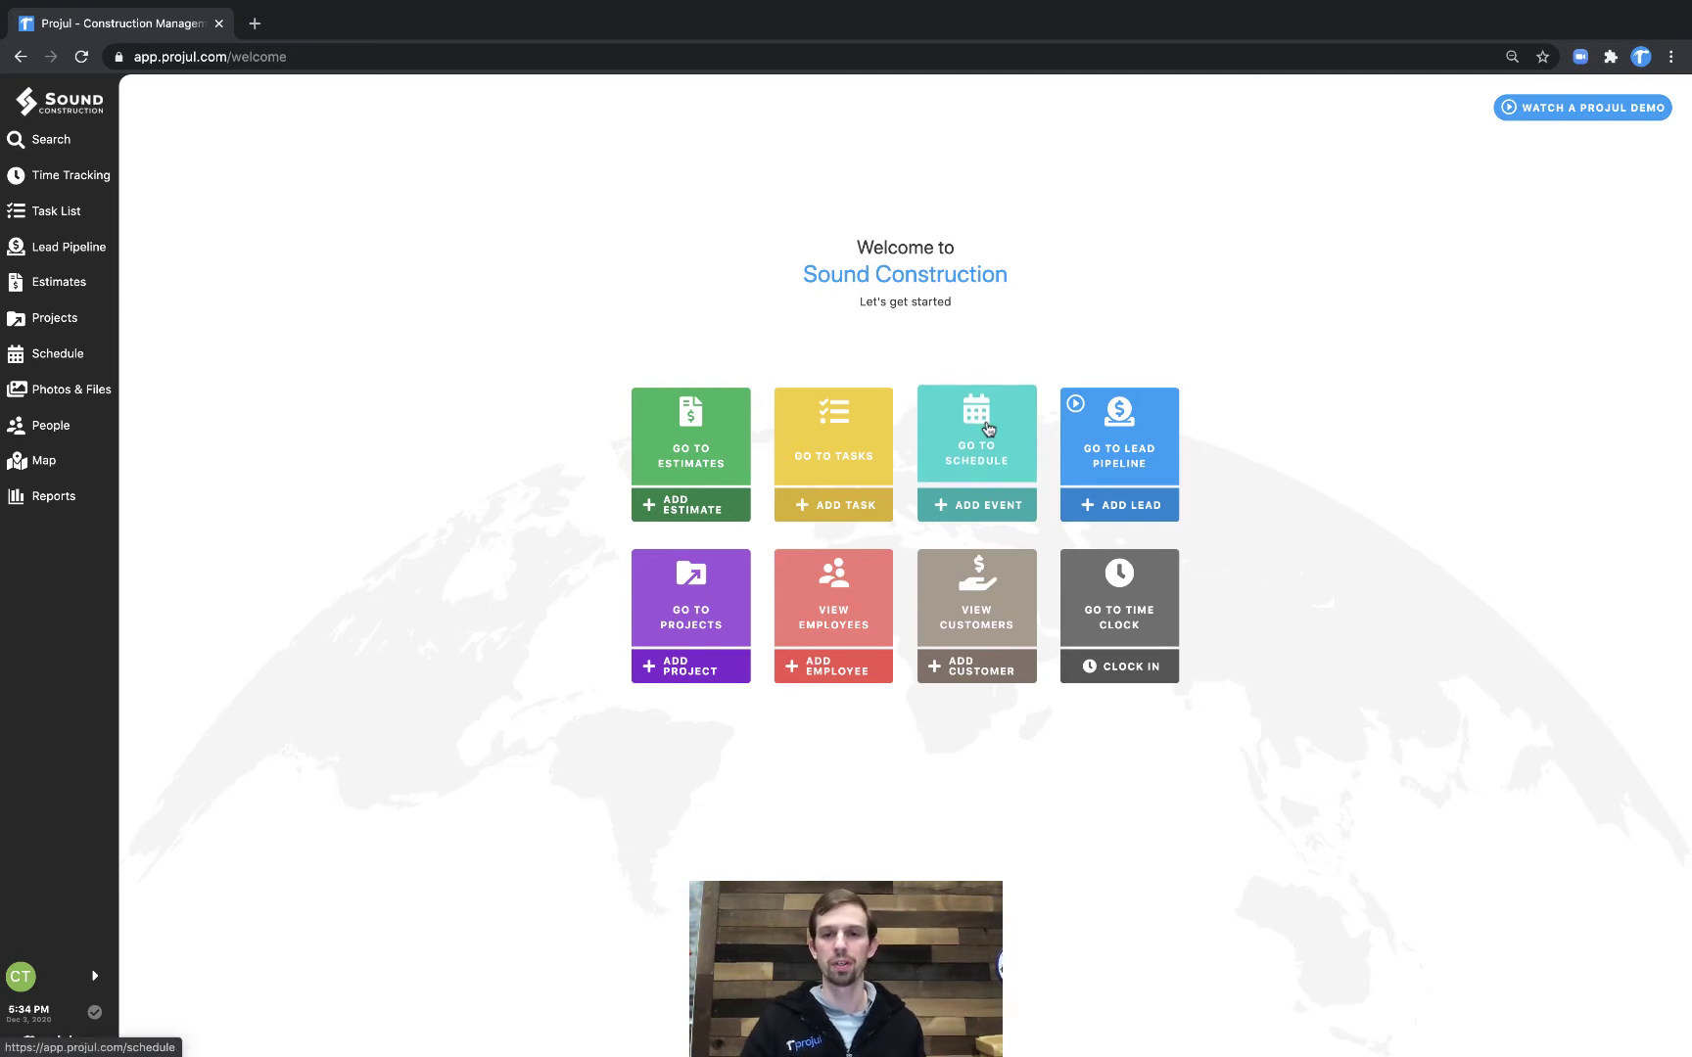
- Open the Schedule page listing each crew member's jobs for Nov 29–Dec 5, 2020
mouse_move(99, 371)
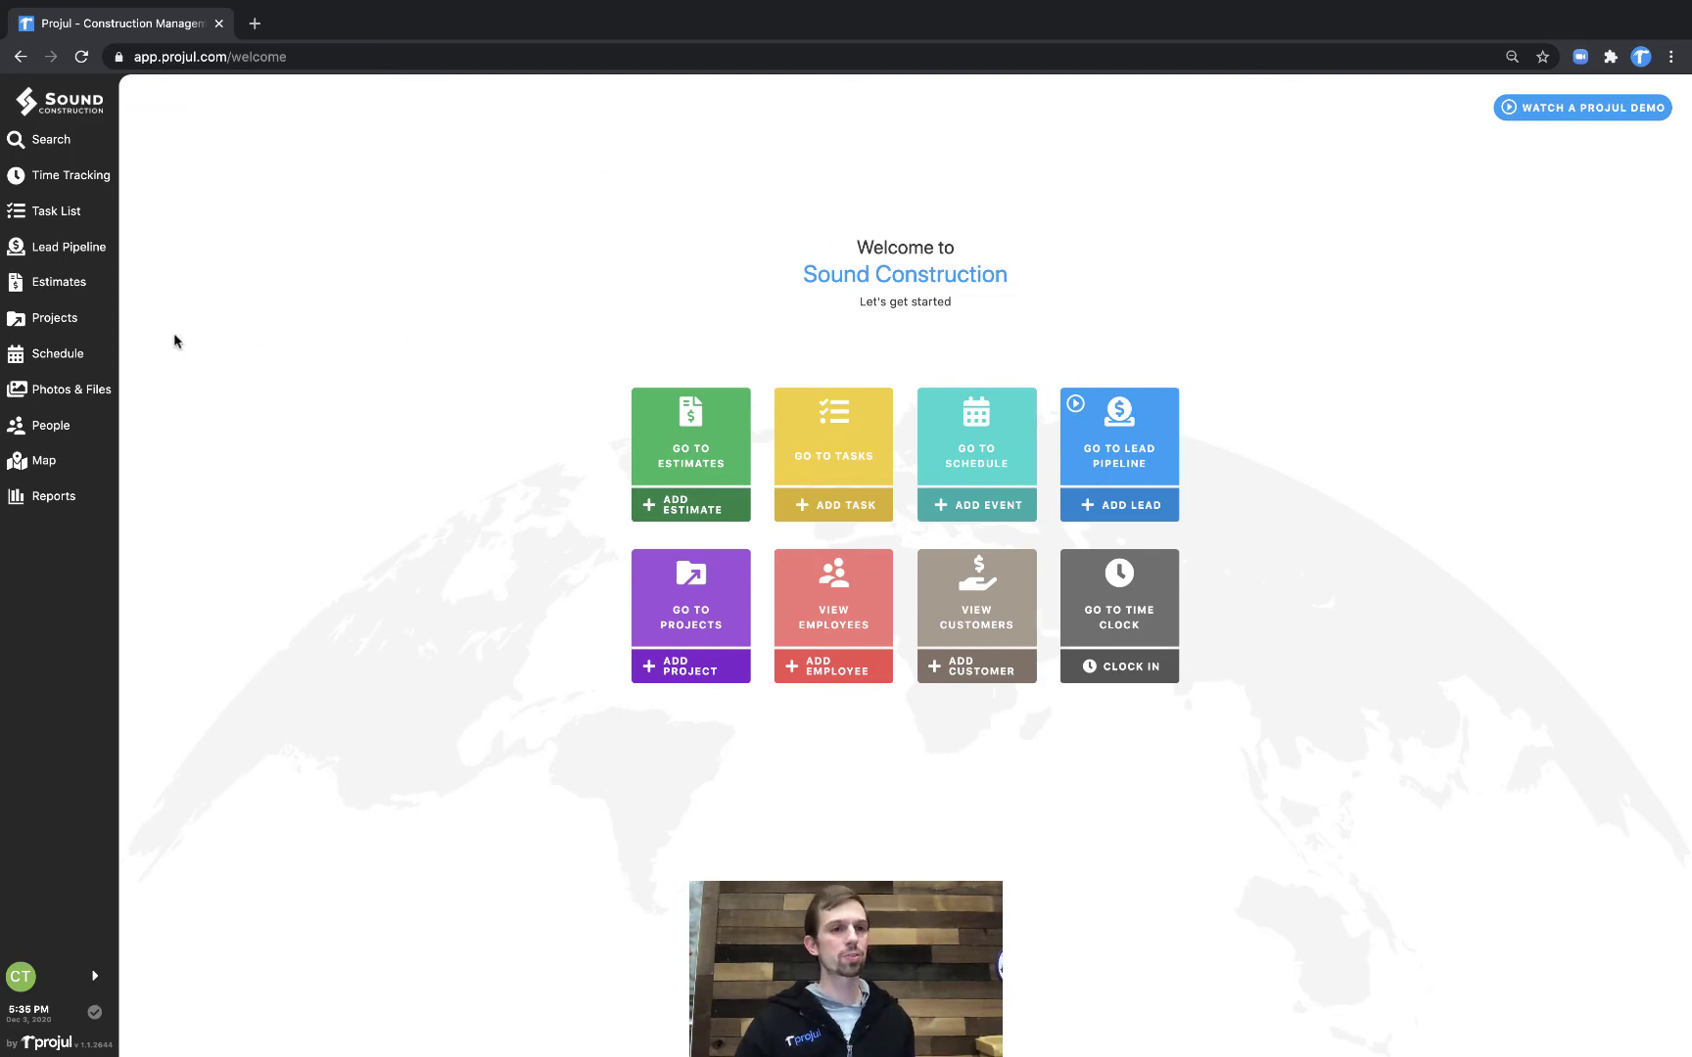
left_click(86, 355)
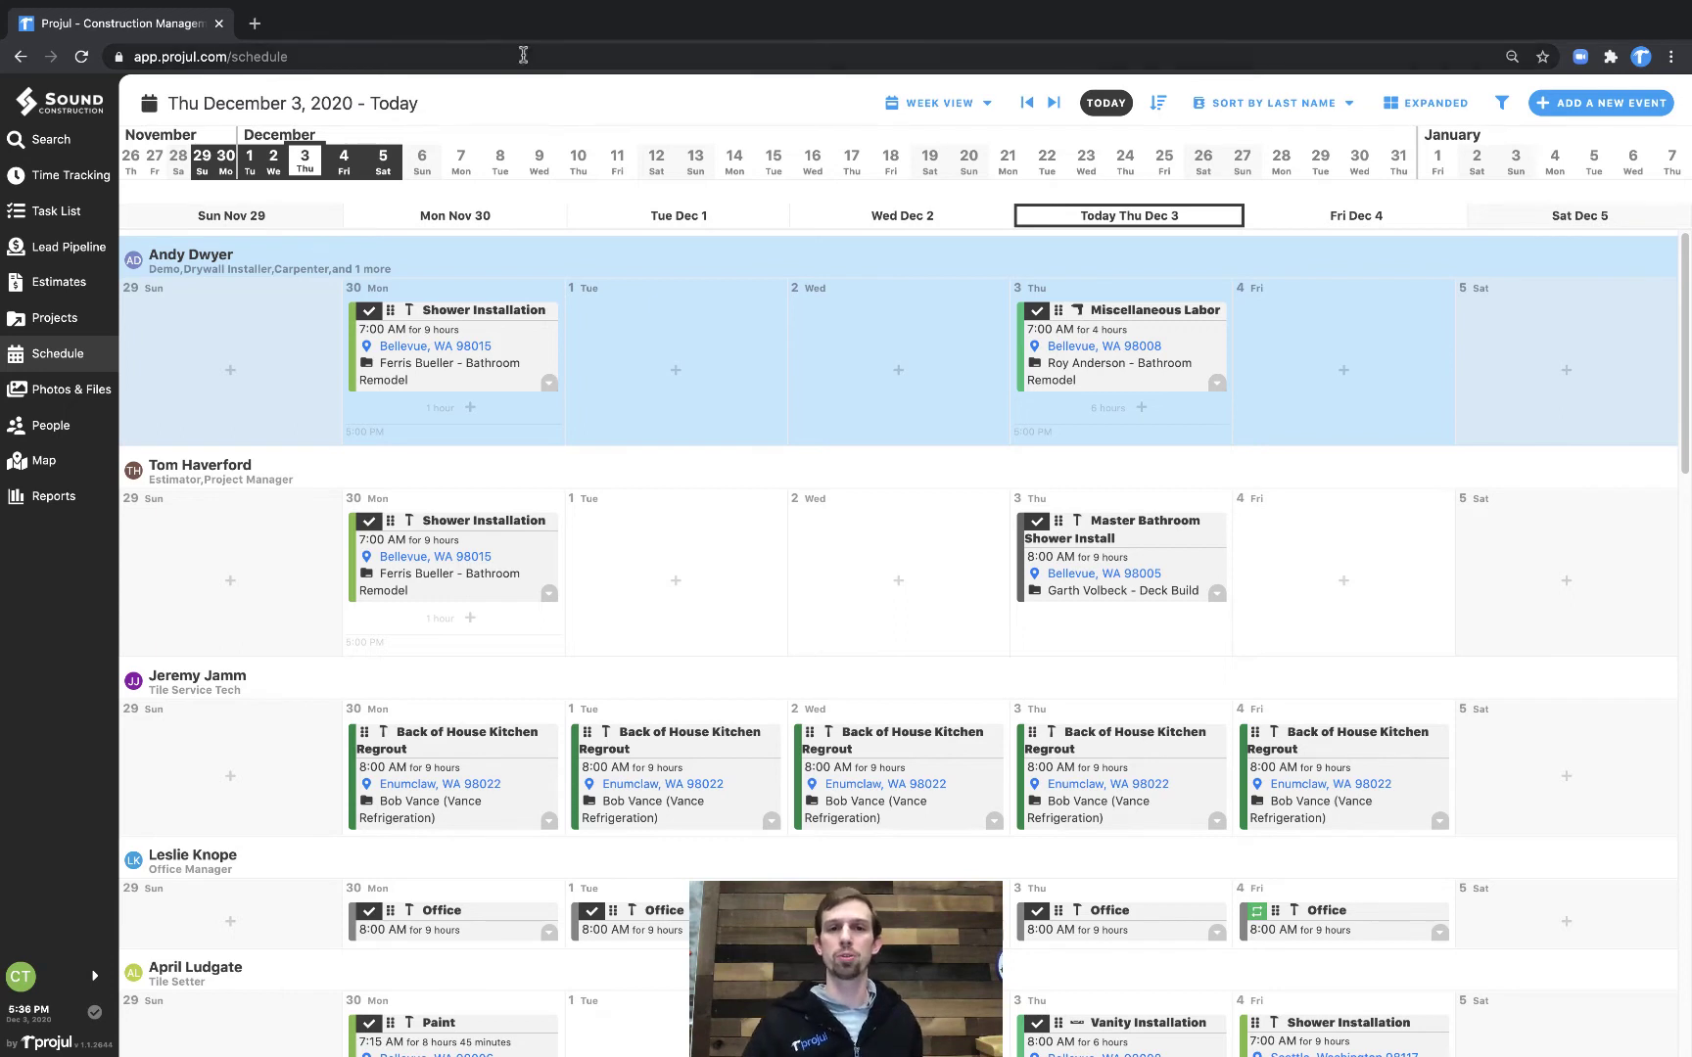
- Apply the saved Employees filter, then filter to the tile service project and then Vance Refrigeration
left_click(1503, 104)
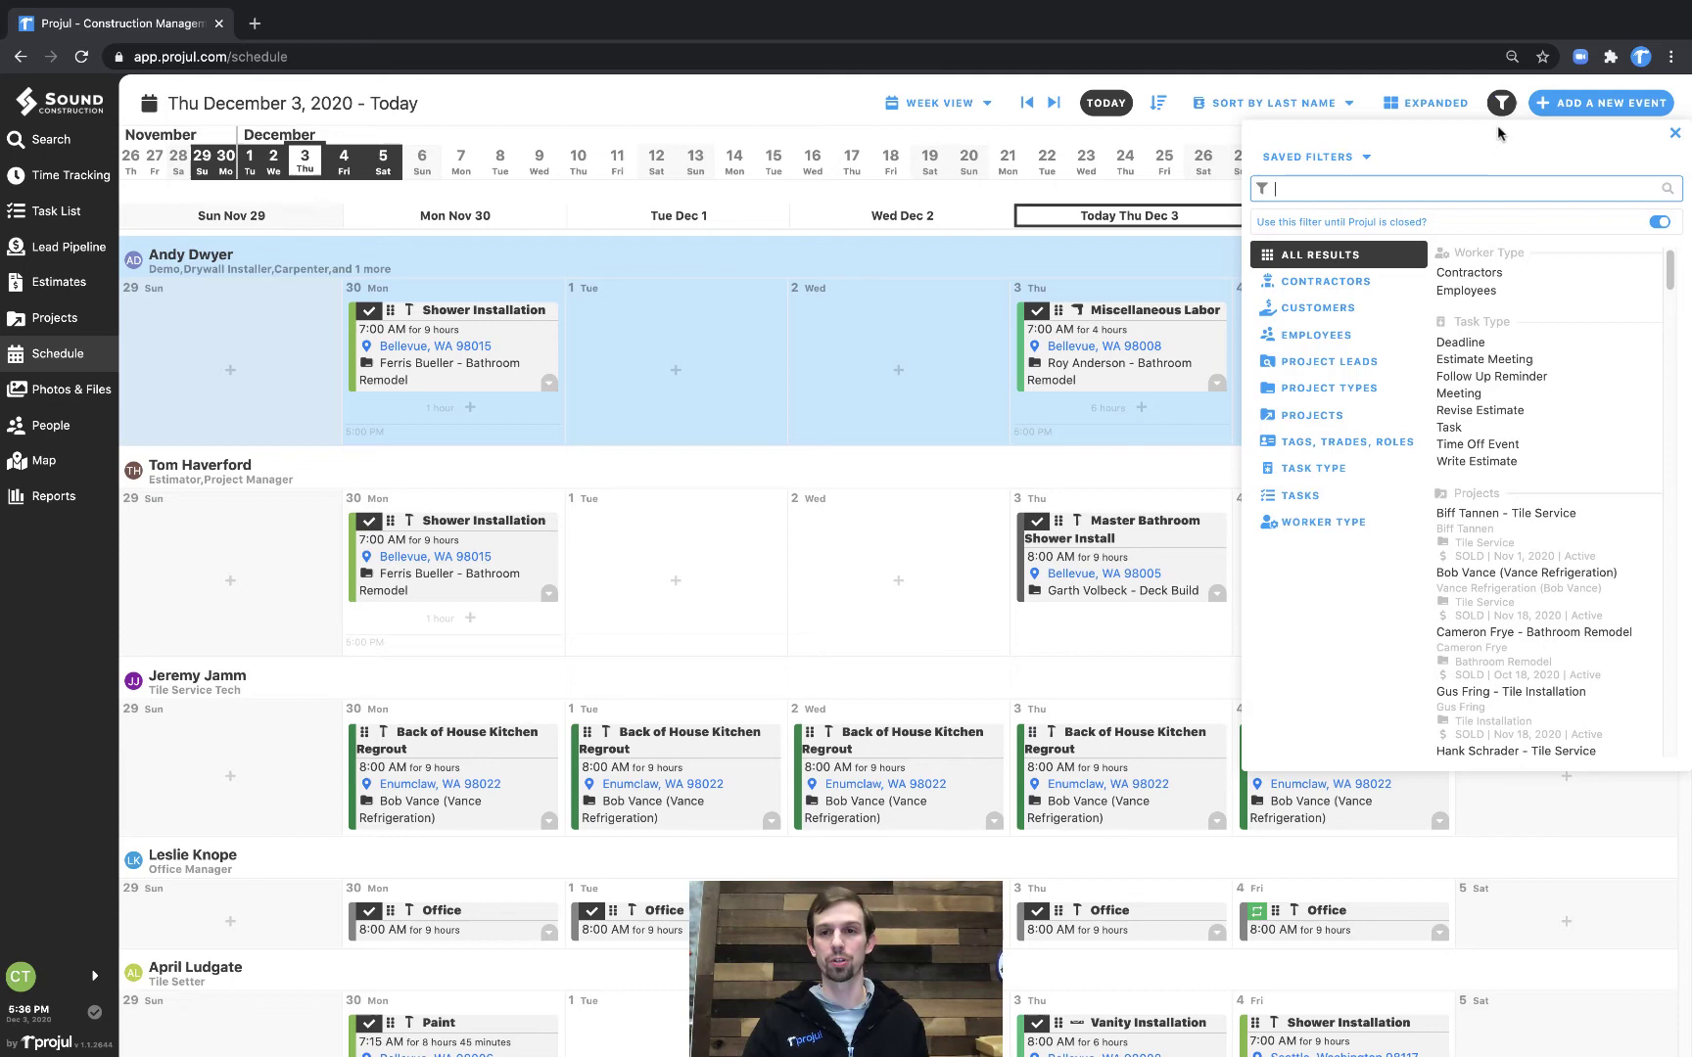
left_click(1314, 165)
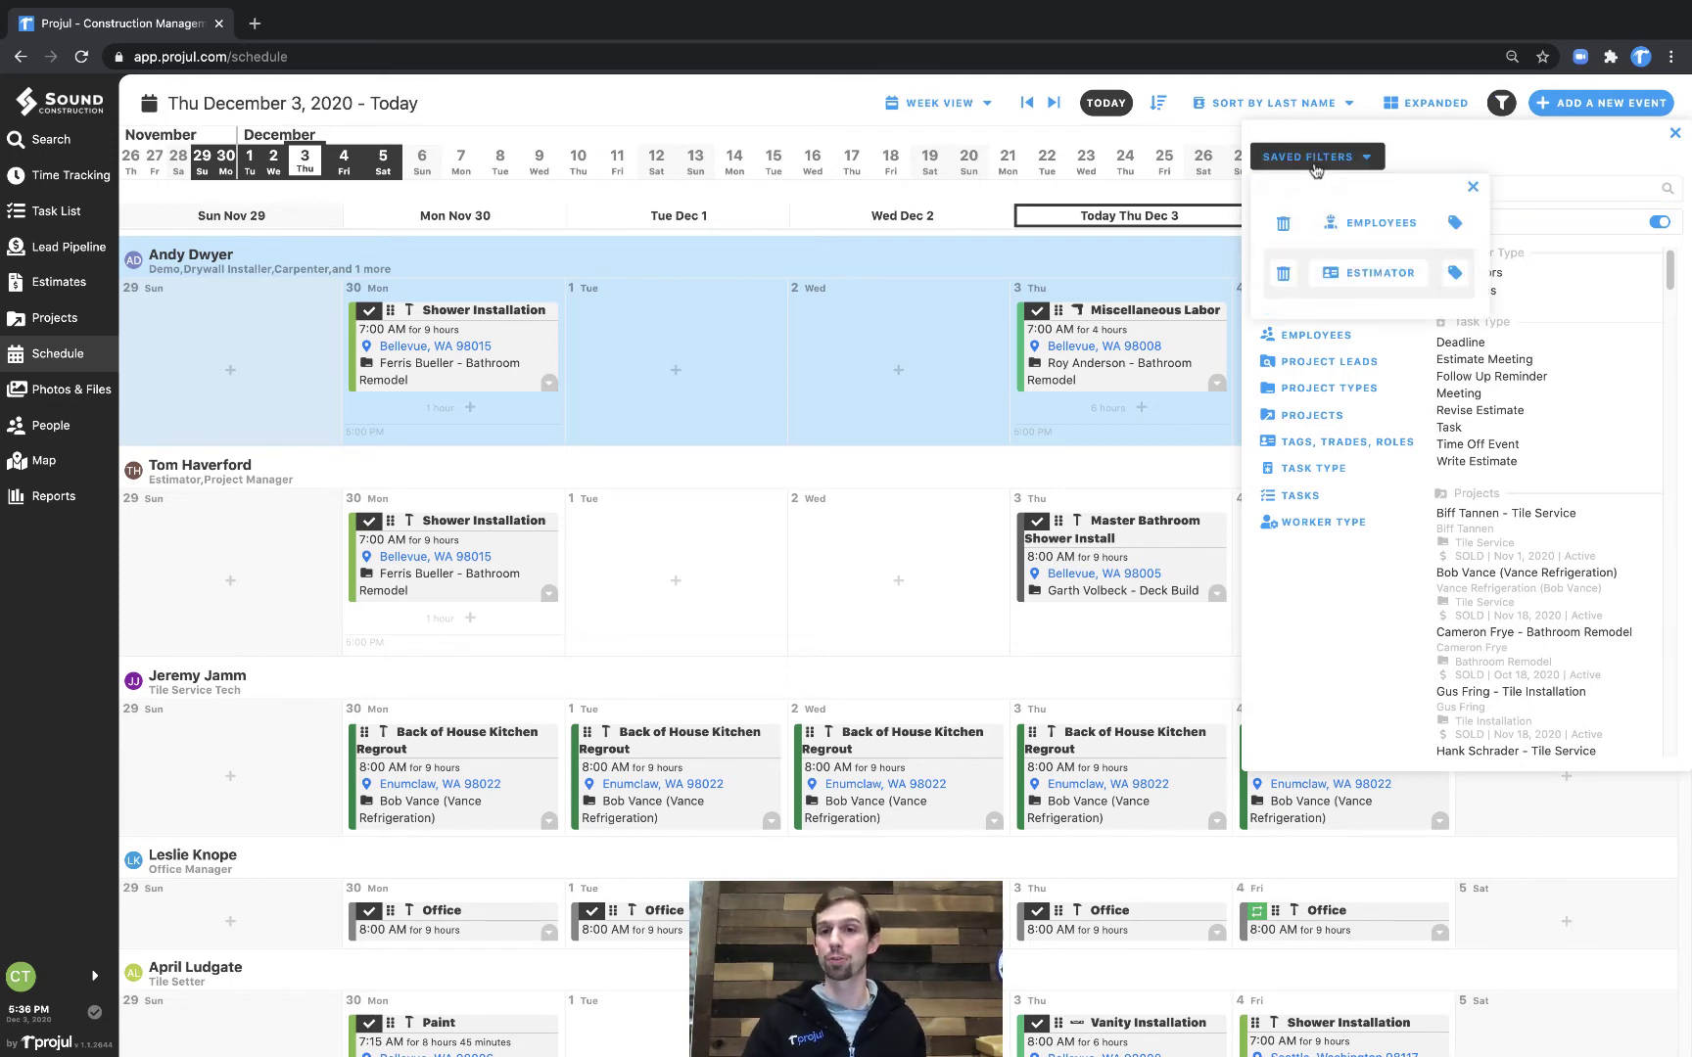
left_click(1344, 224)
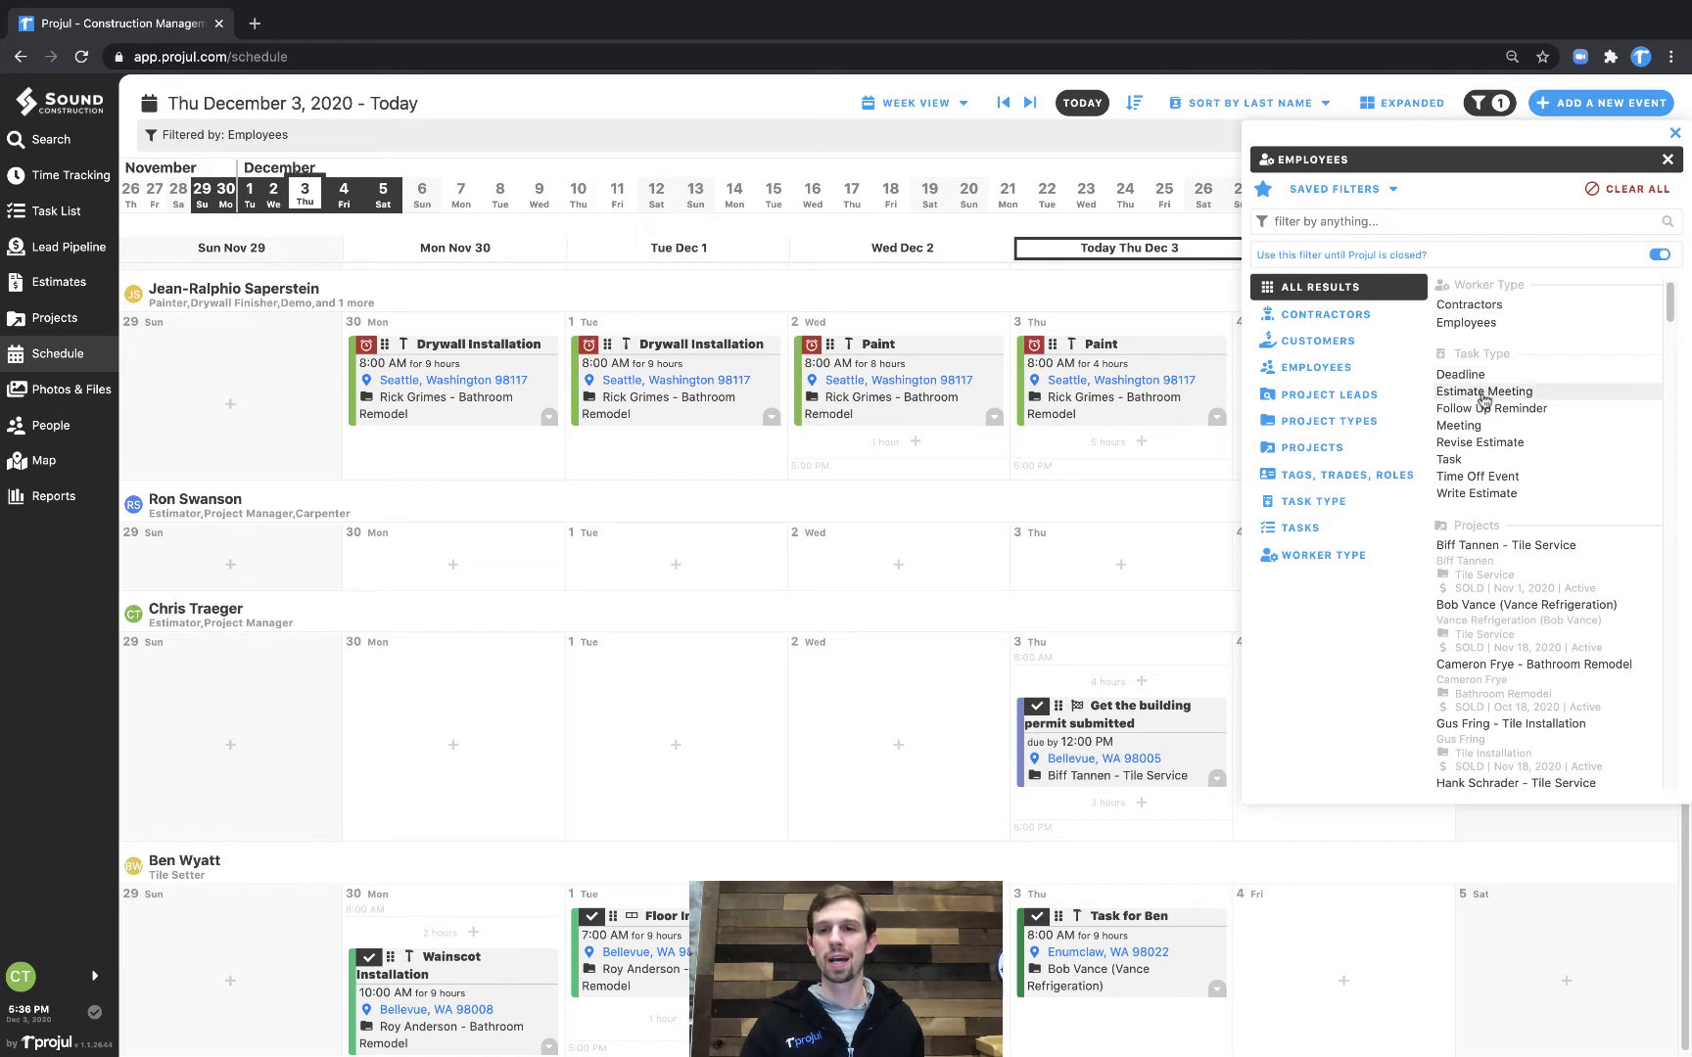
left_click(1511, 560)
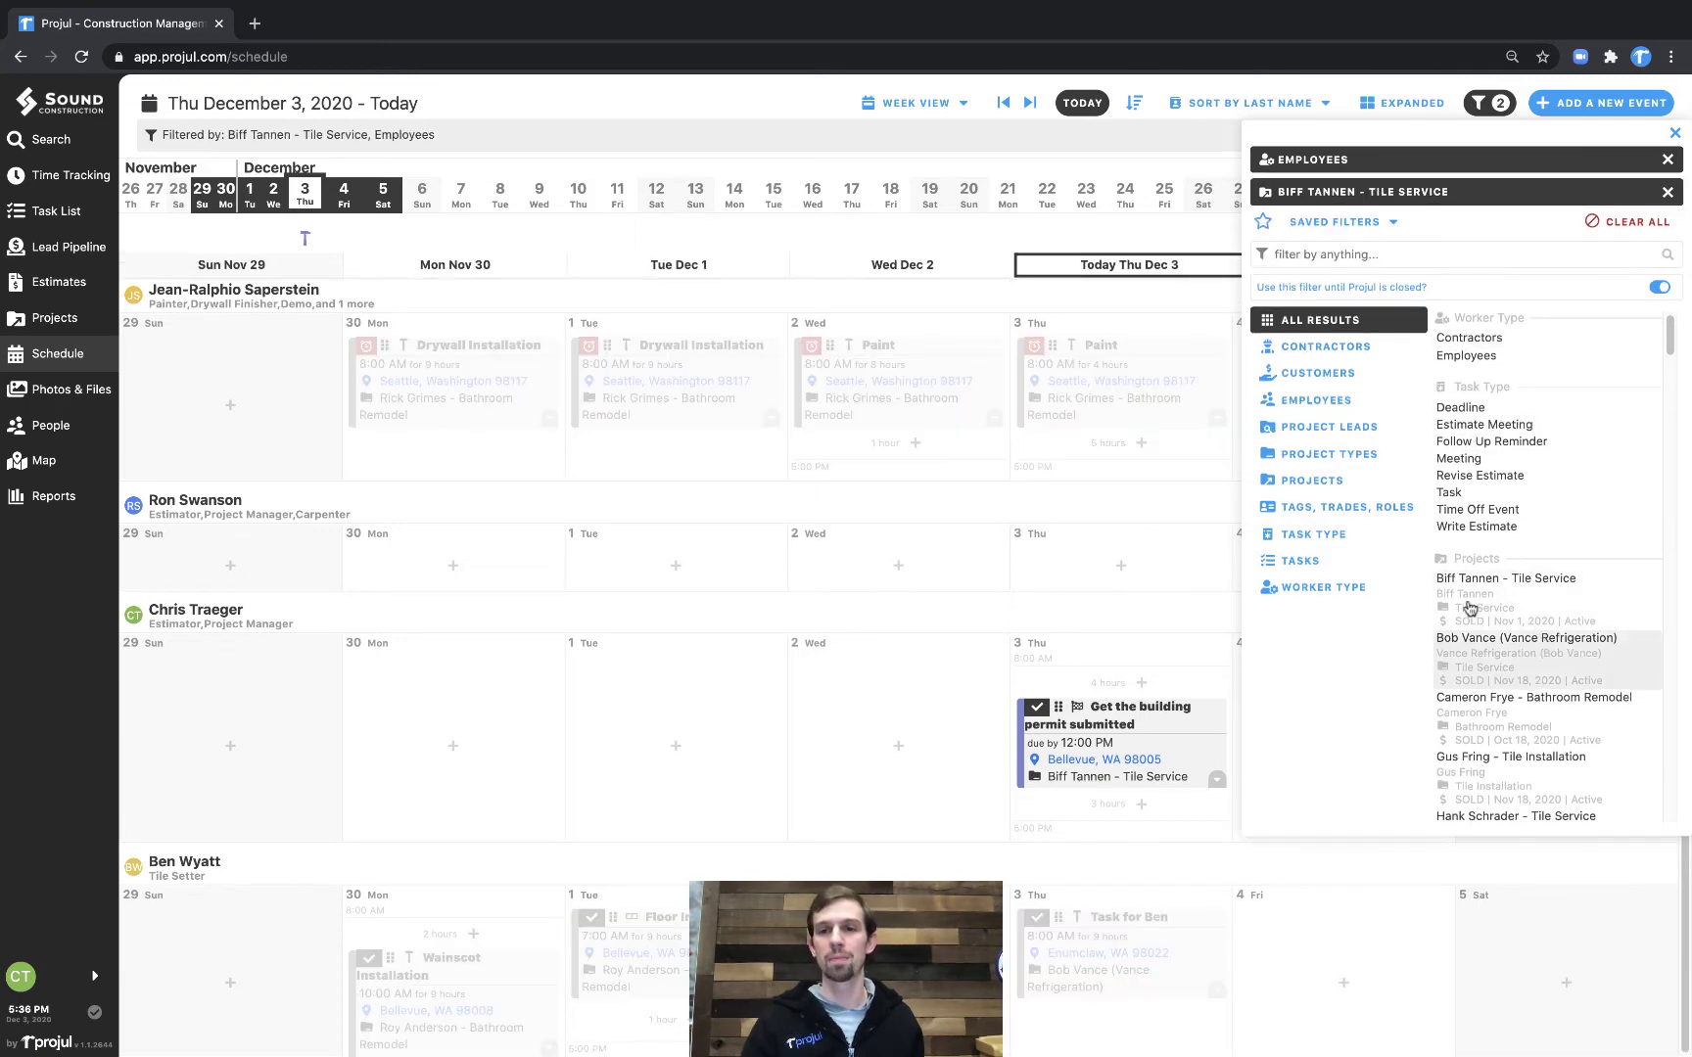
left_click(1518, 666)
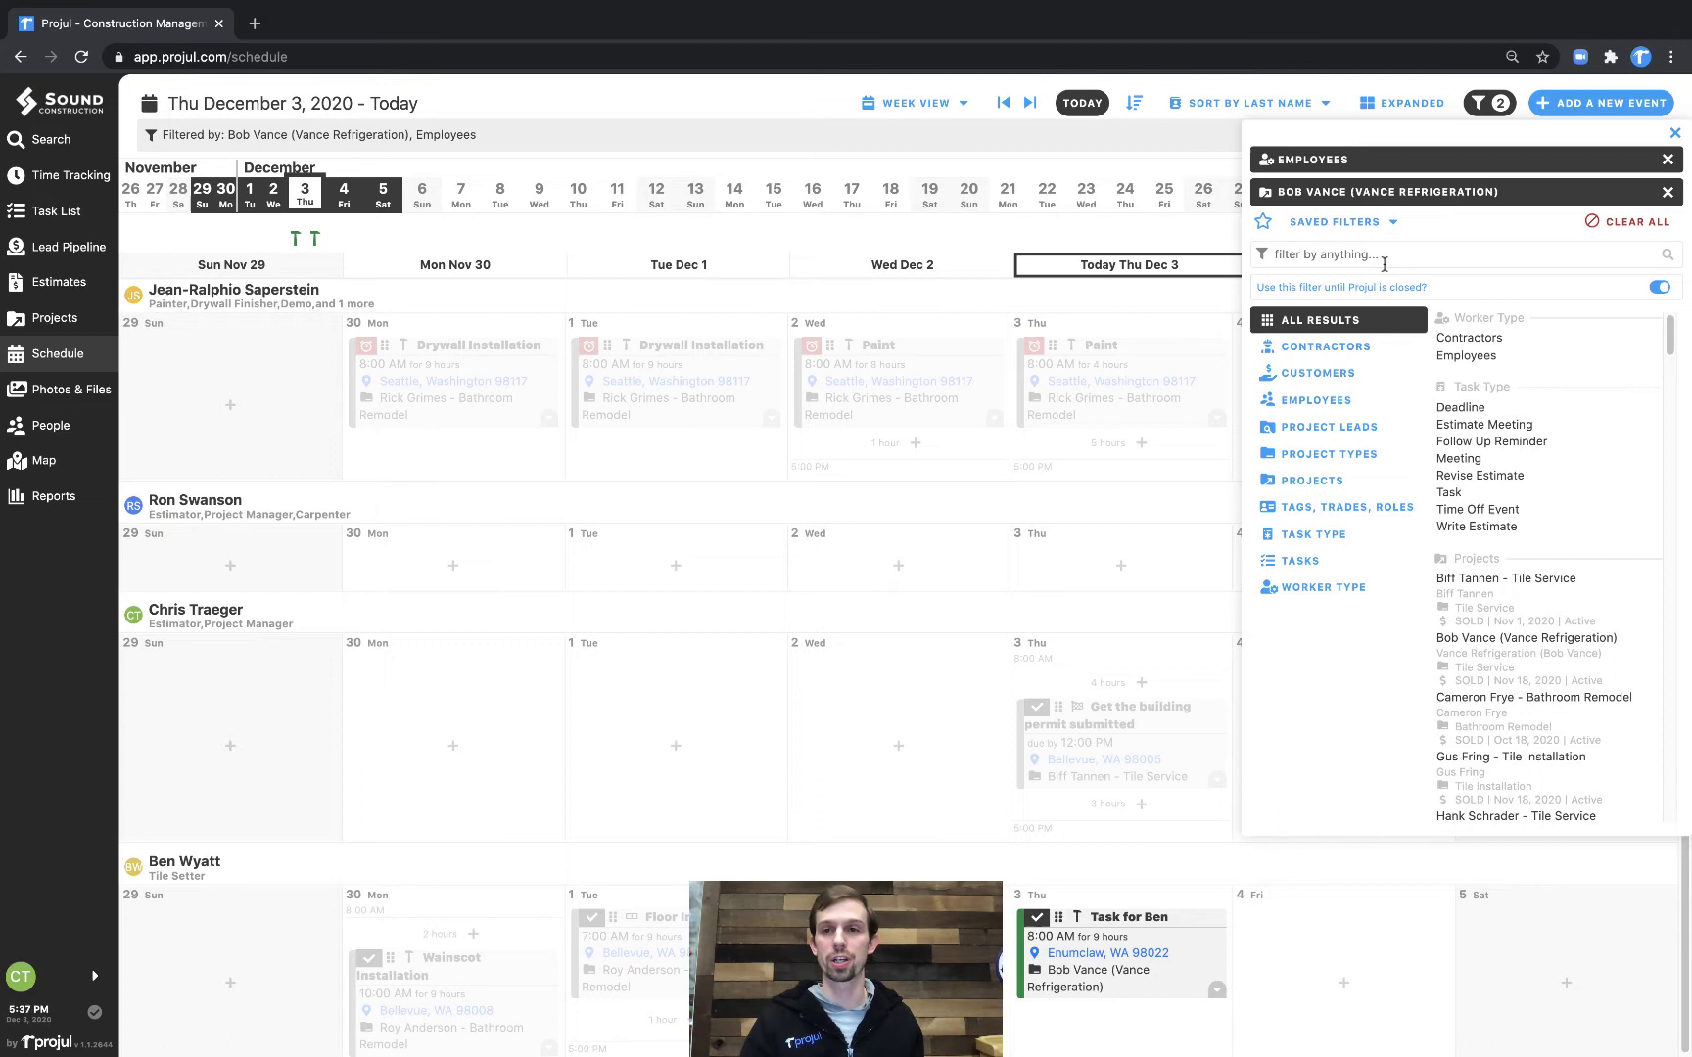
- Save the Vance Refrigeration filter combination, delete that saved filter, and clear all filters
left_click(1268, 225)
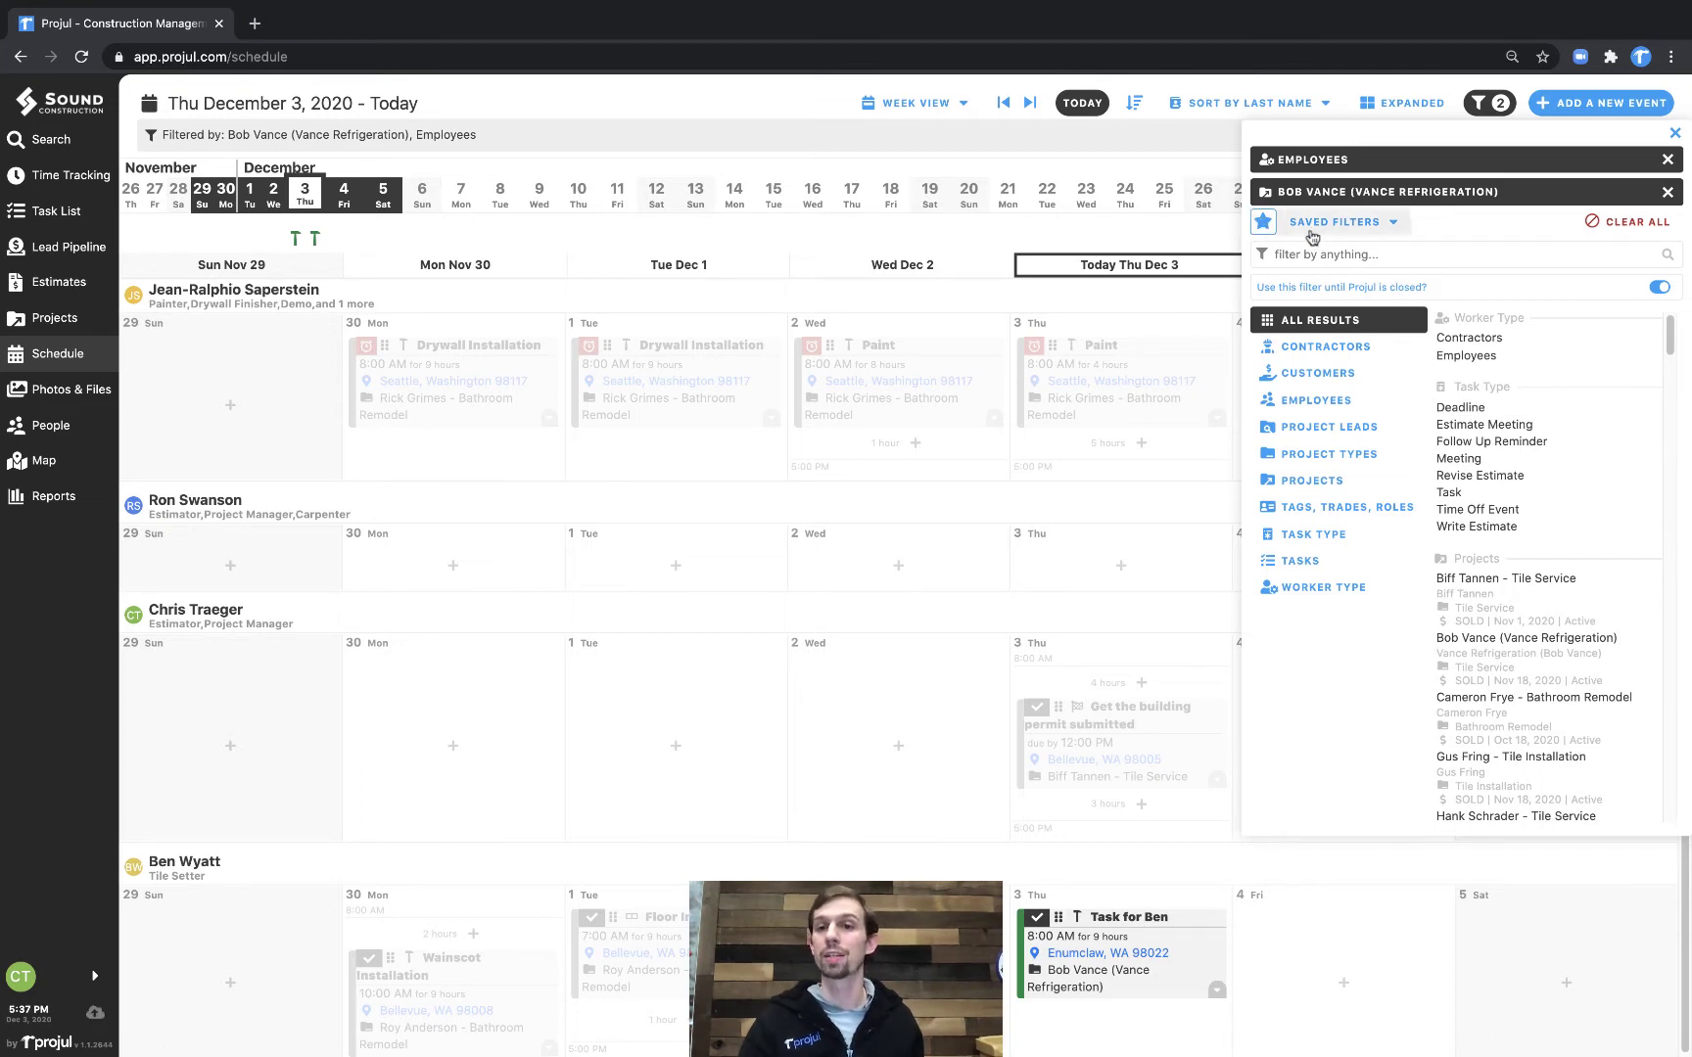
left_click(1309, 225)
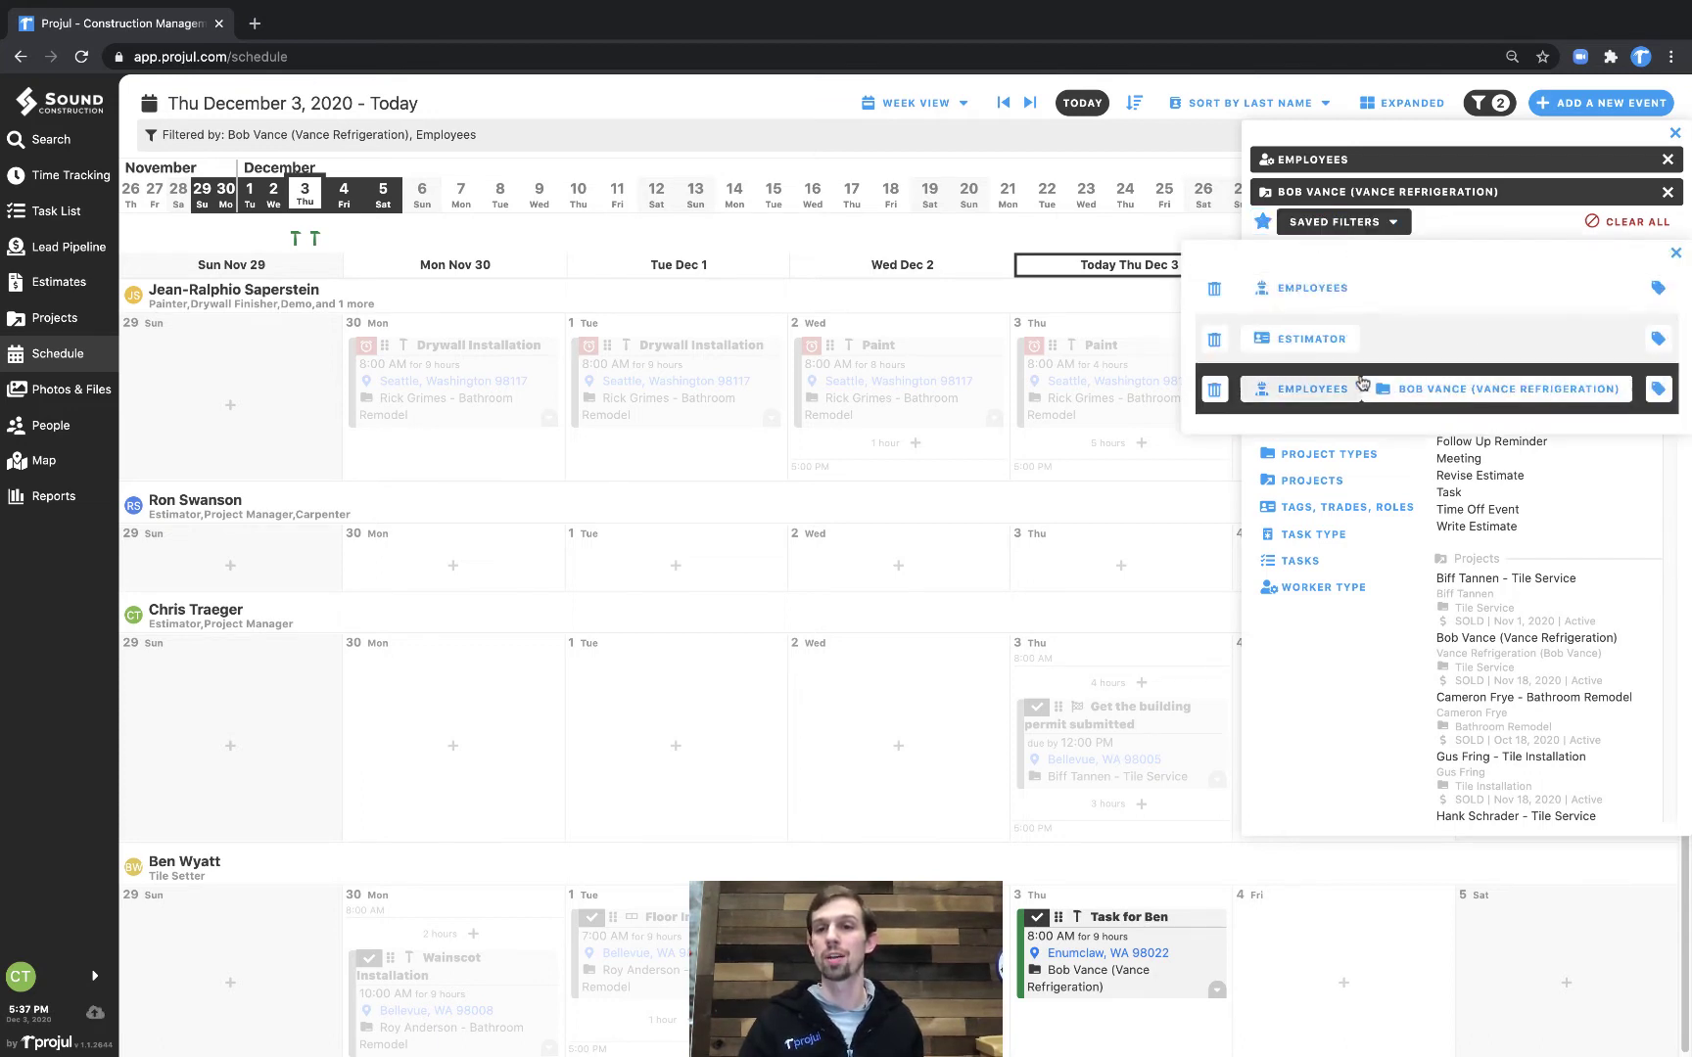
left_click(1658, 389)
left_click(864, 593)
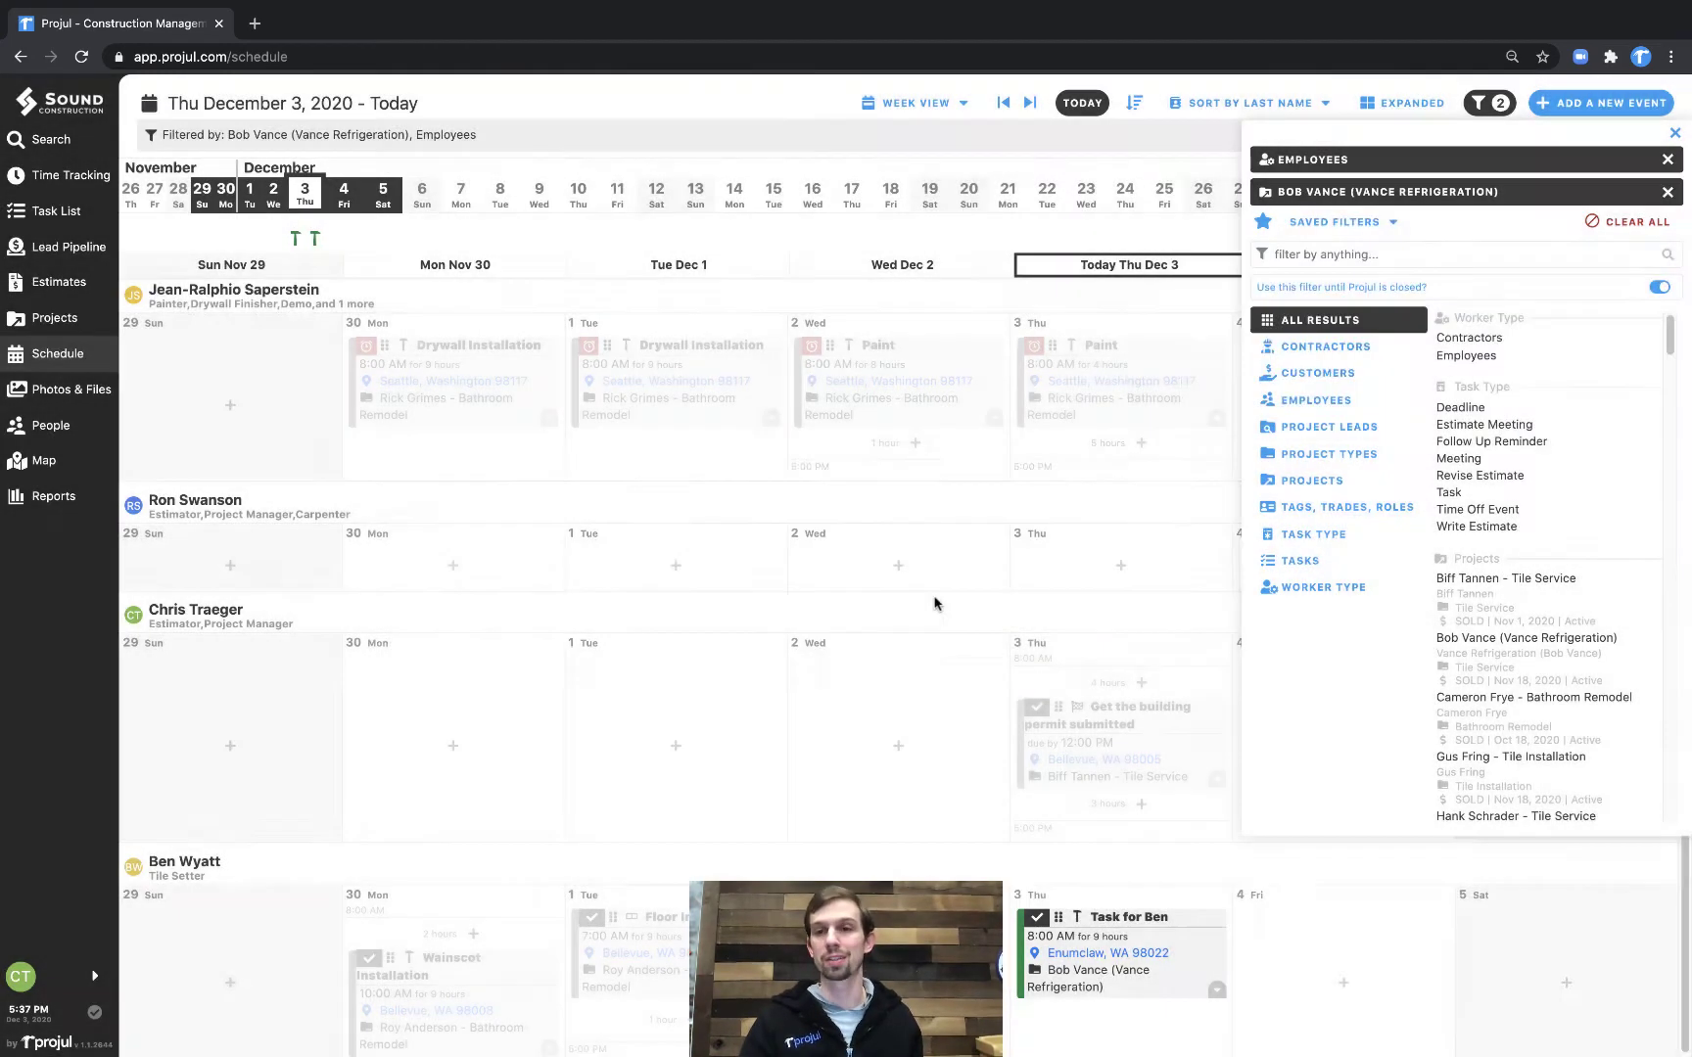
left_click(1356, 219)
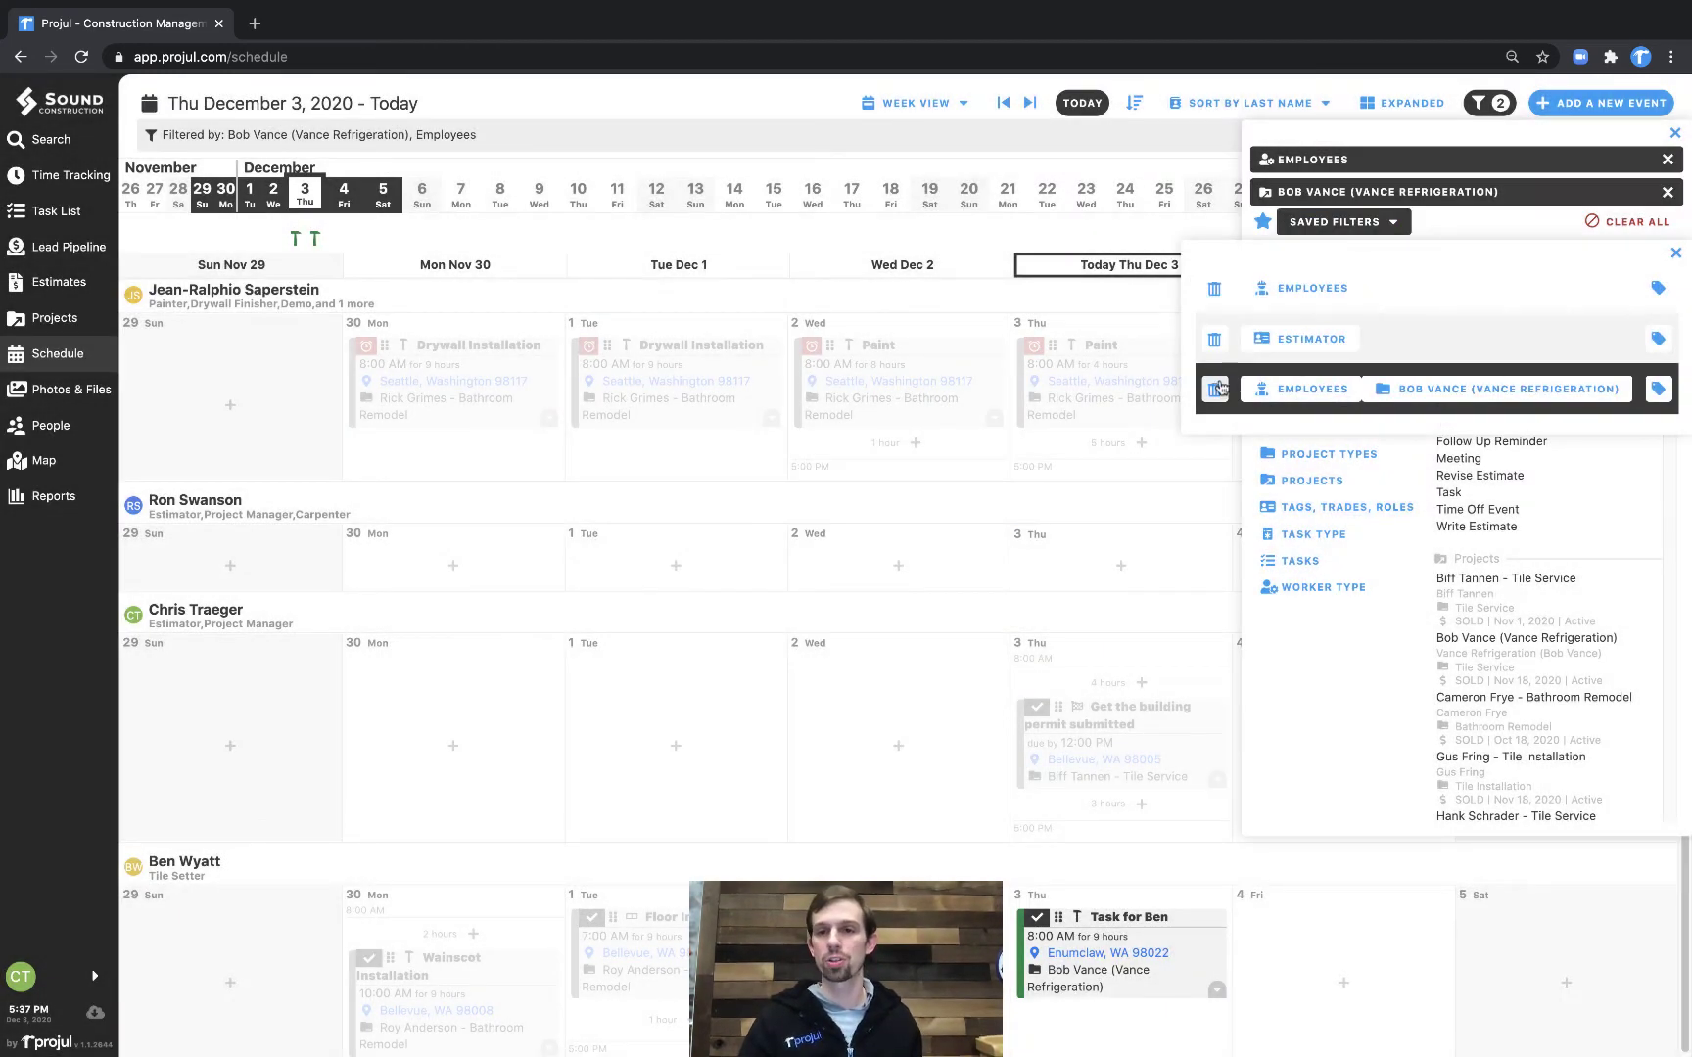
left_click(1214, 388)
left_click(1676, 252)
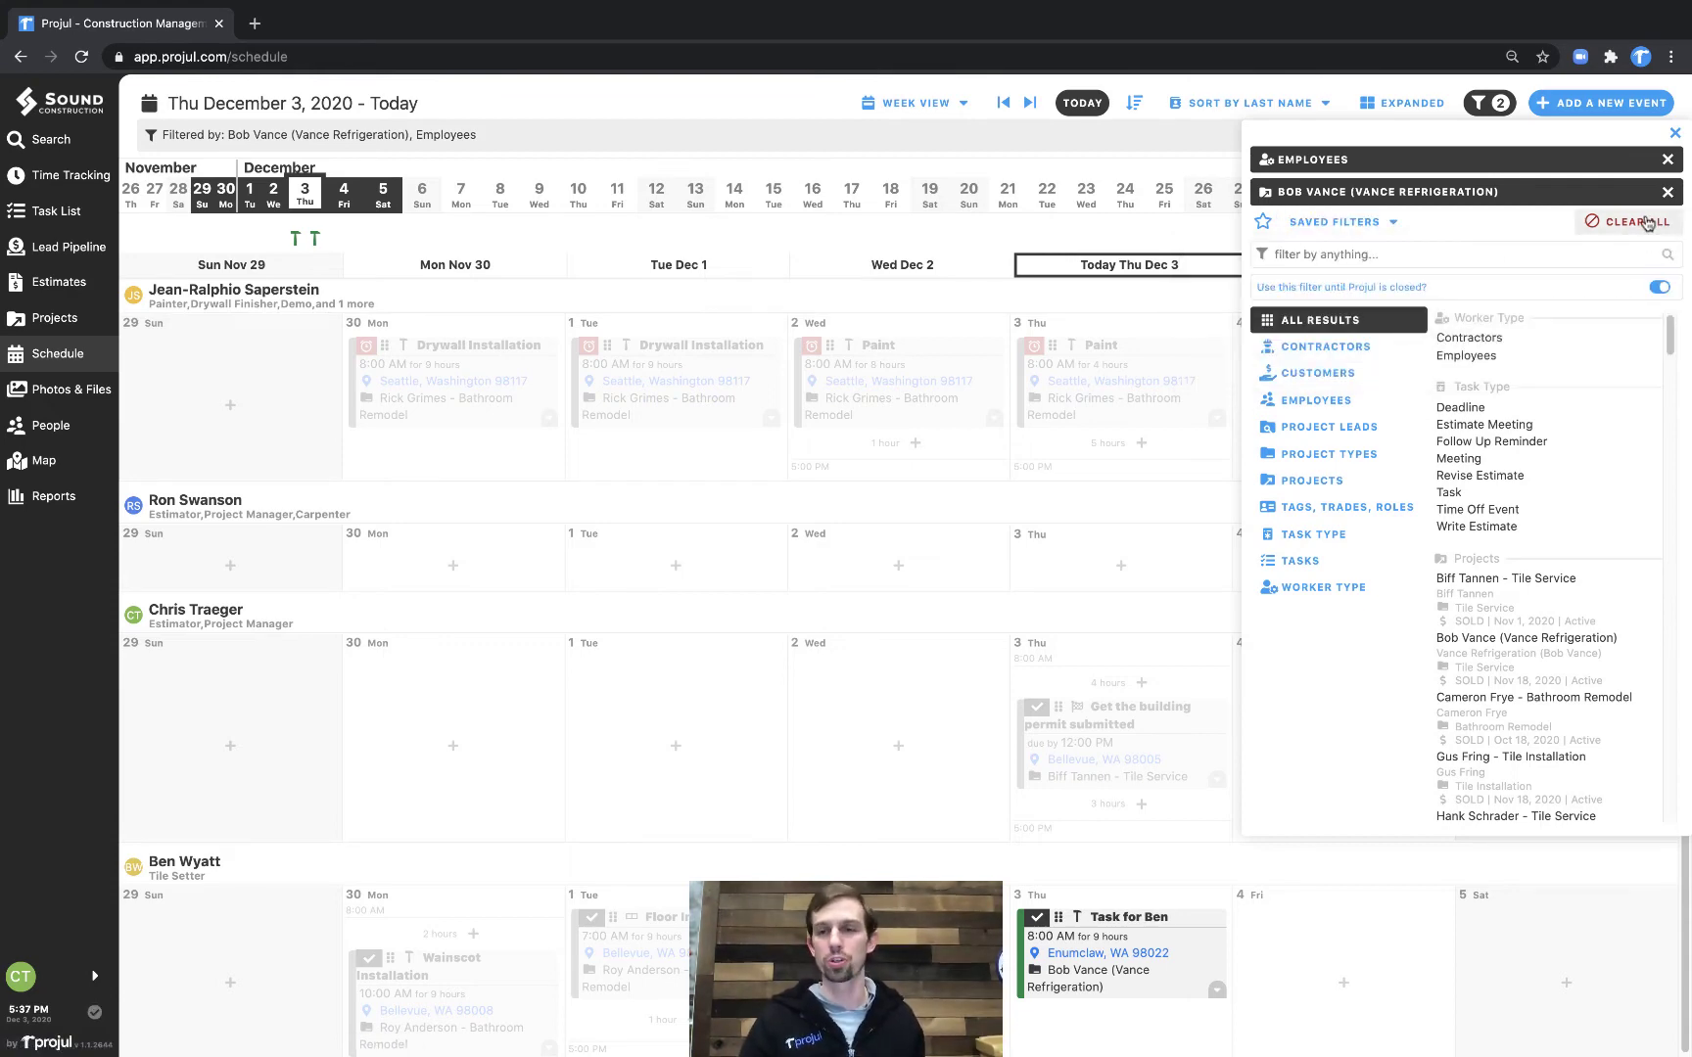
left_click(1648, 222)
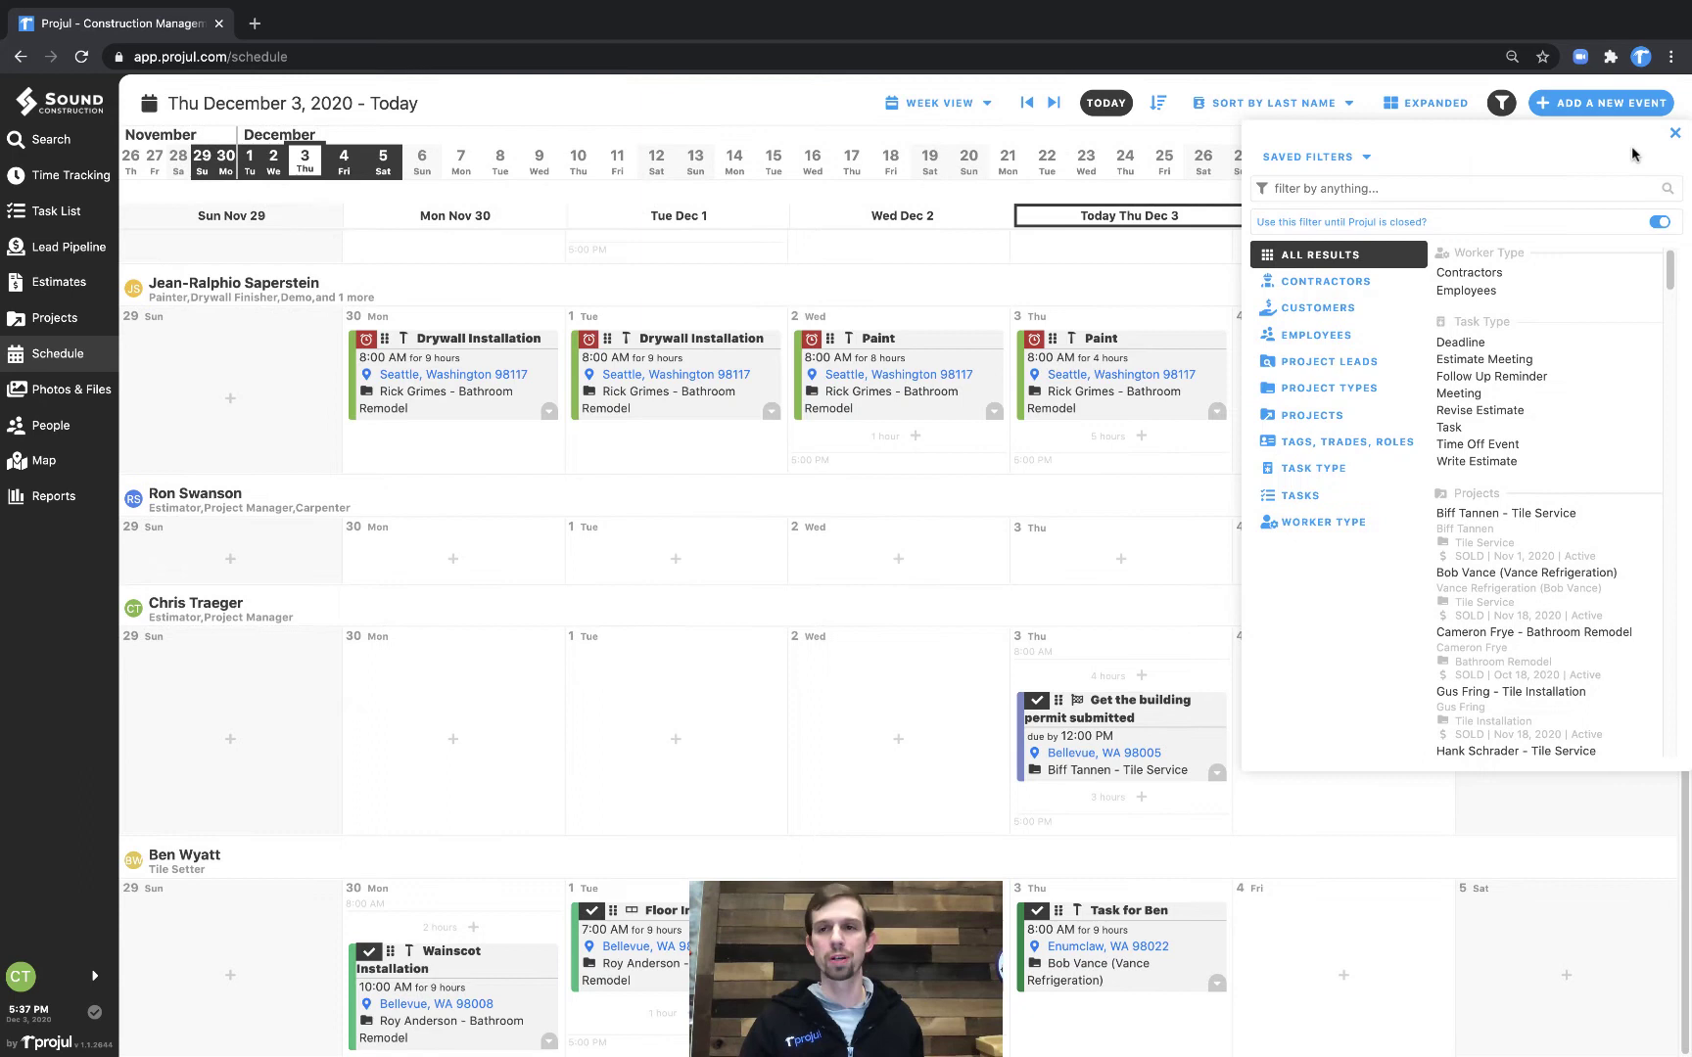
- Close the filter panel, then toggle the week schedule to compact and back to expanded
left_click(1676, 136)
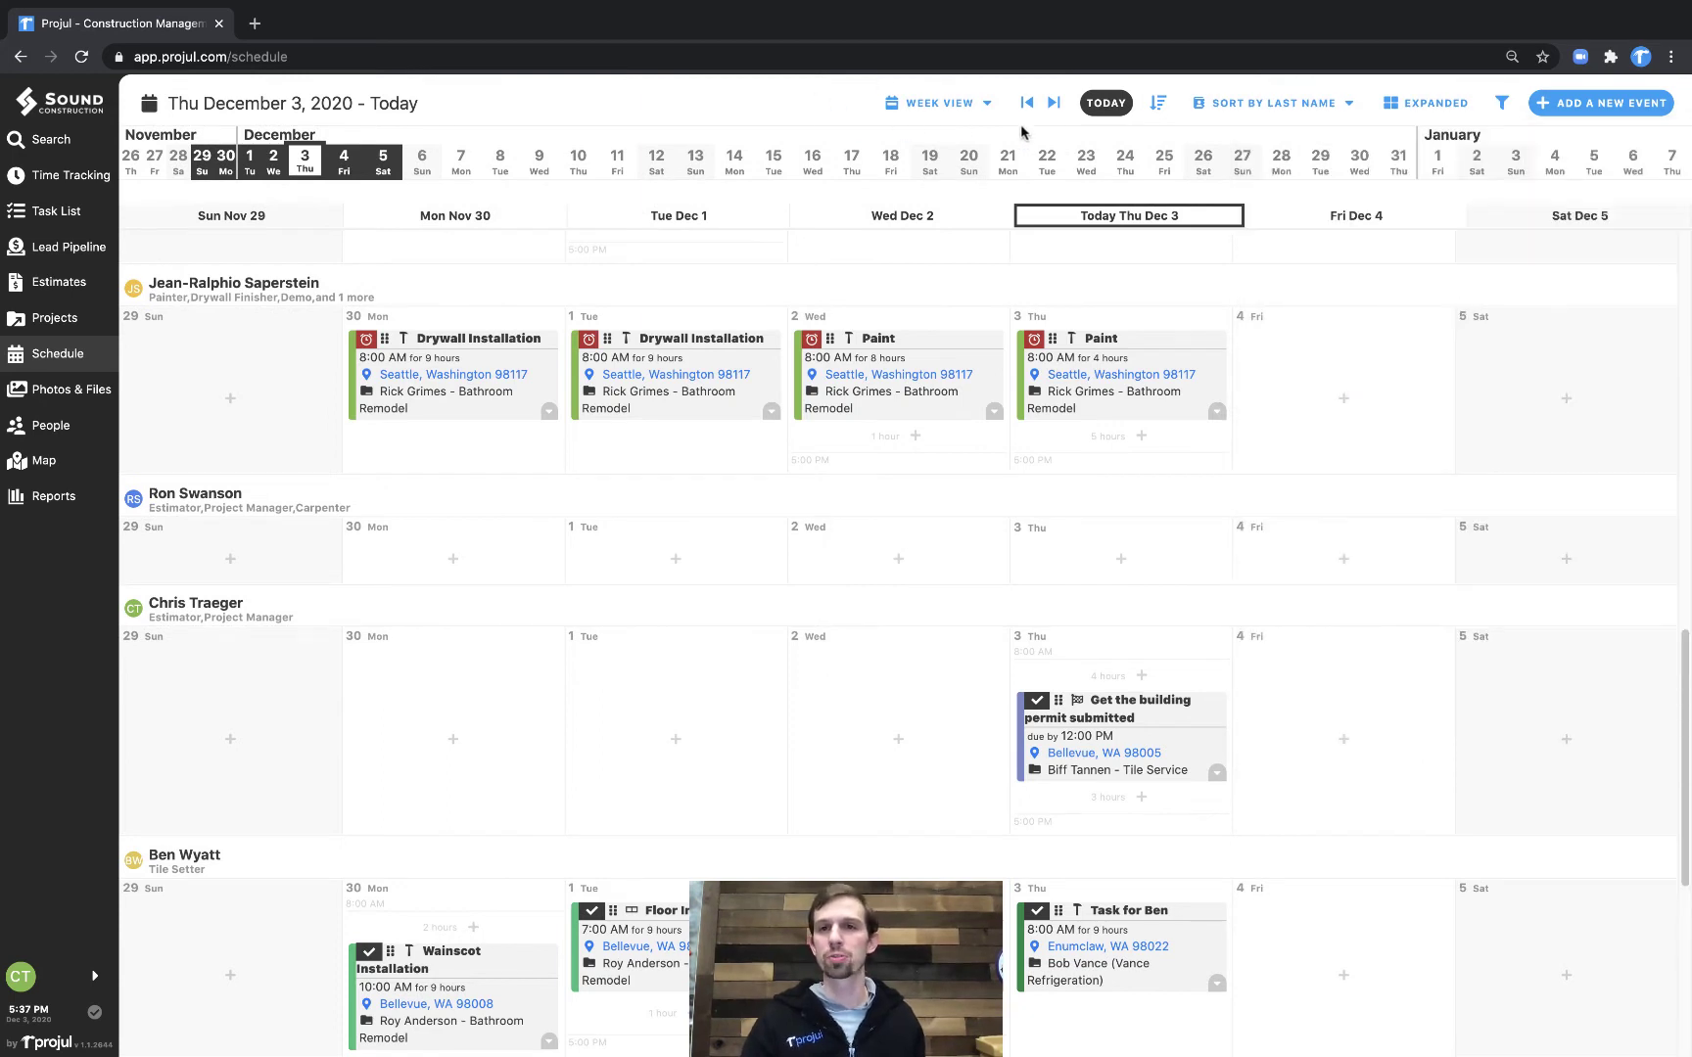
left_click(1445, 107)
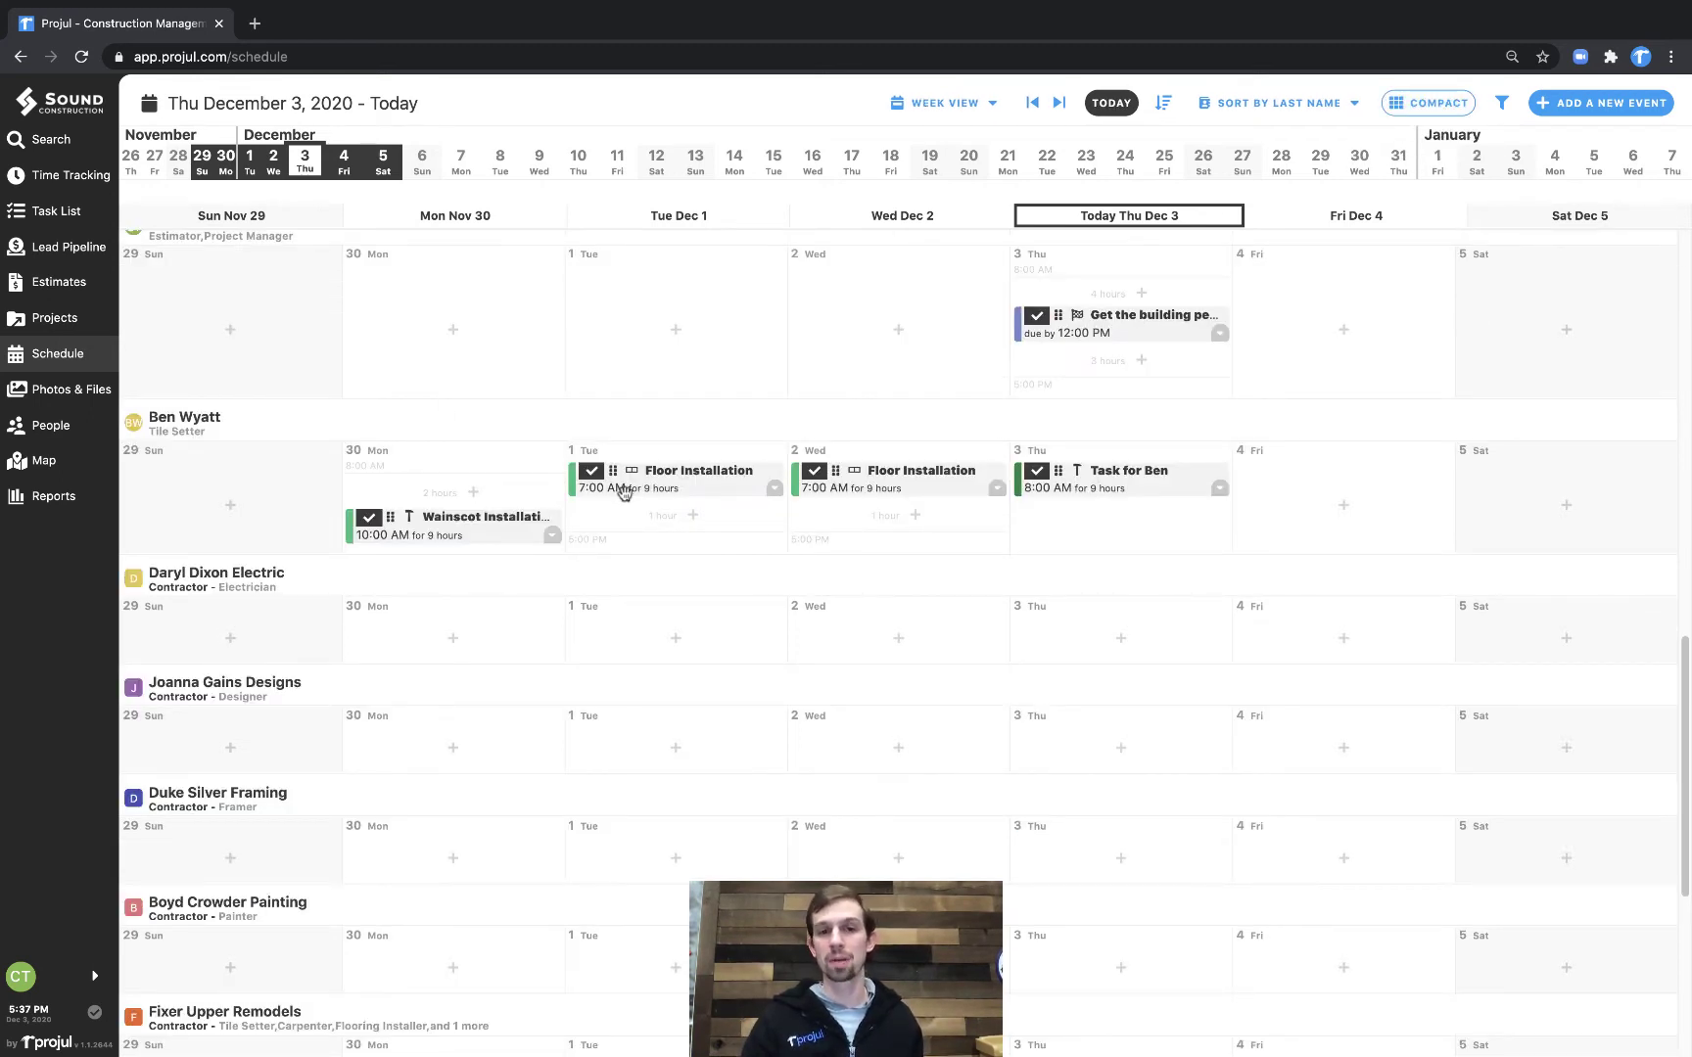
left_click(1425, 104)
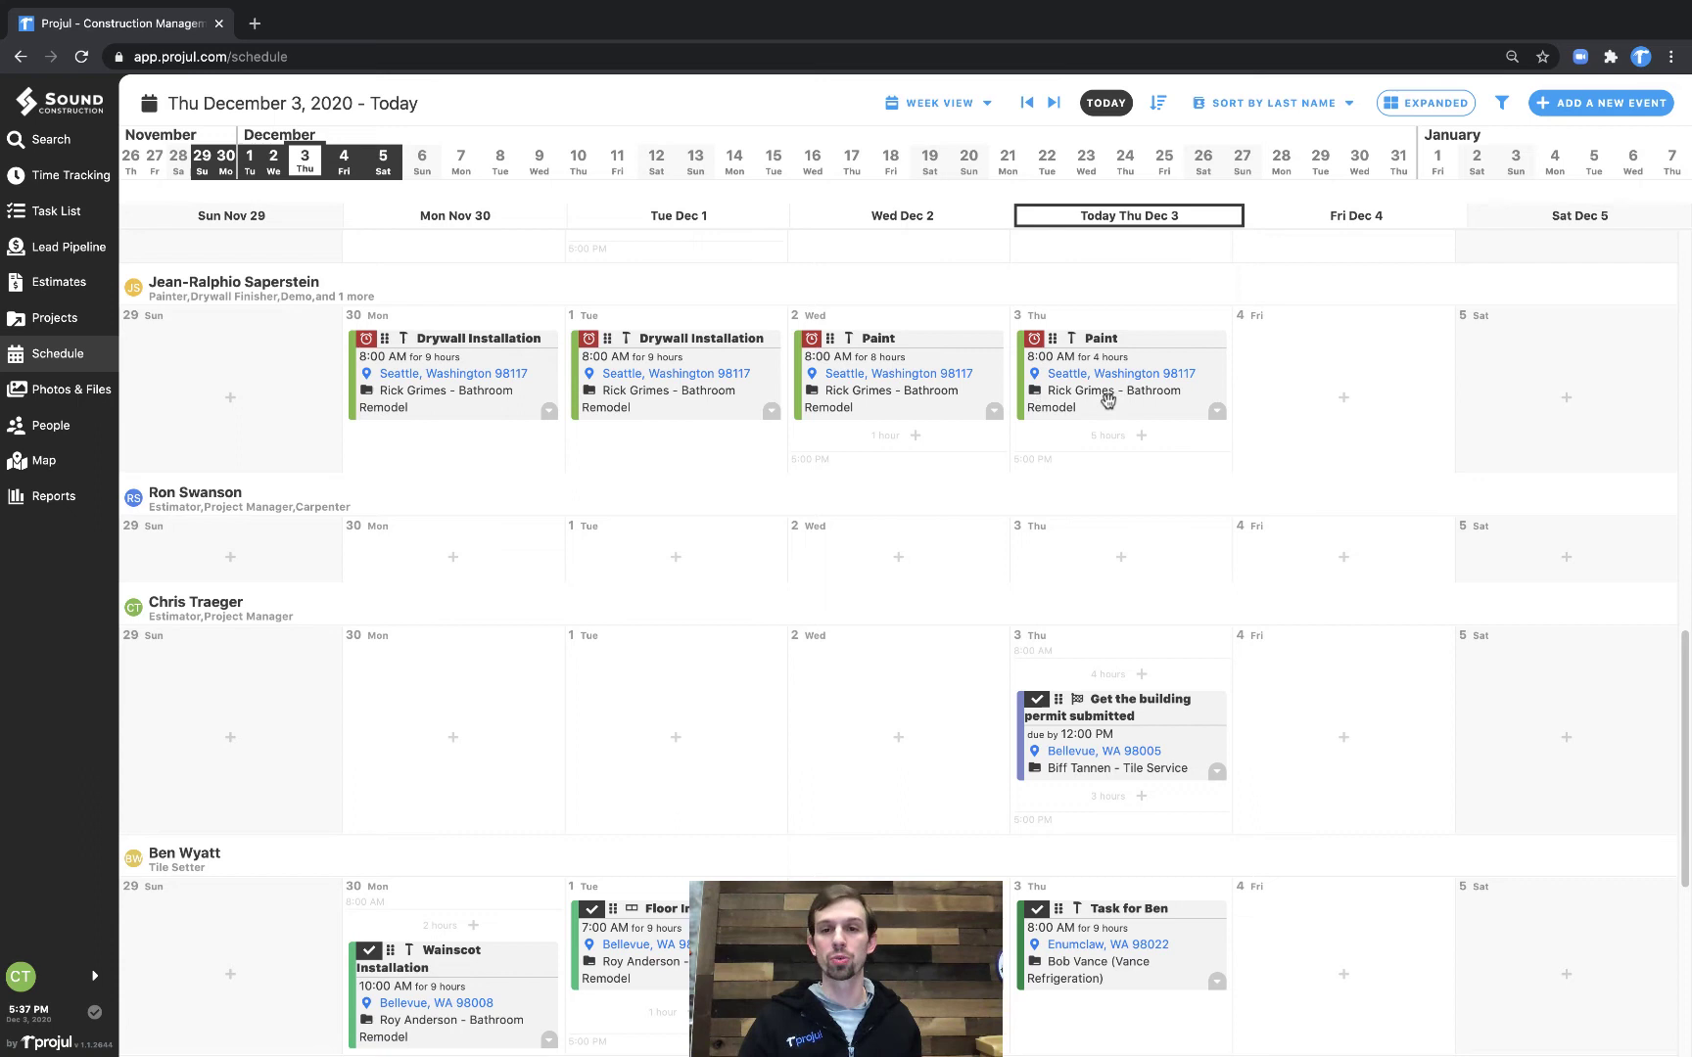
mouse_move(1055, 343)
left_mouse_down()
mouse_move(1268, 339)
mouse_move(1282, 357)
mouse_move(1126, 327)
mouse_move(1106, 553)
mouse_move(778, 579)
mouse_move(377, 534)
mouse_move(1534, 428)
mouse_move(1048, 352)
mouse_move(1116, 339)
left_mouse_up()
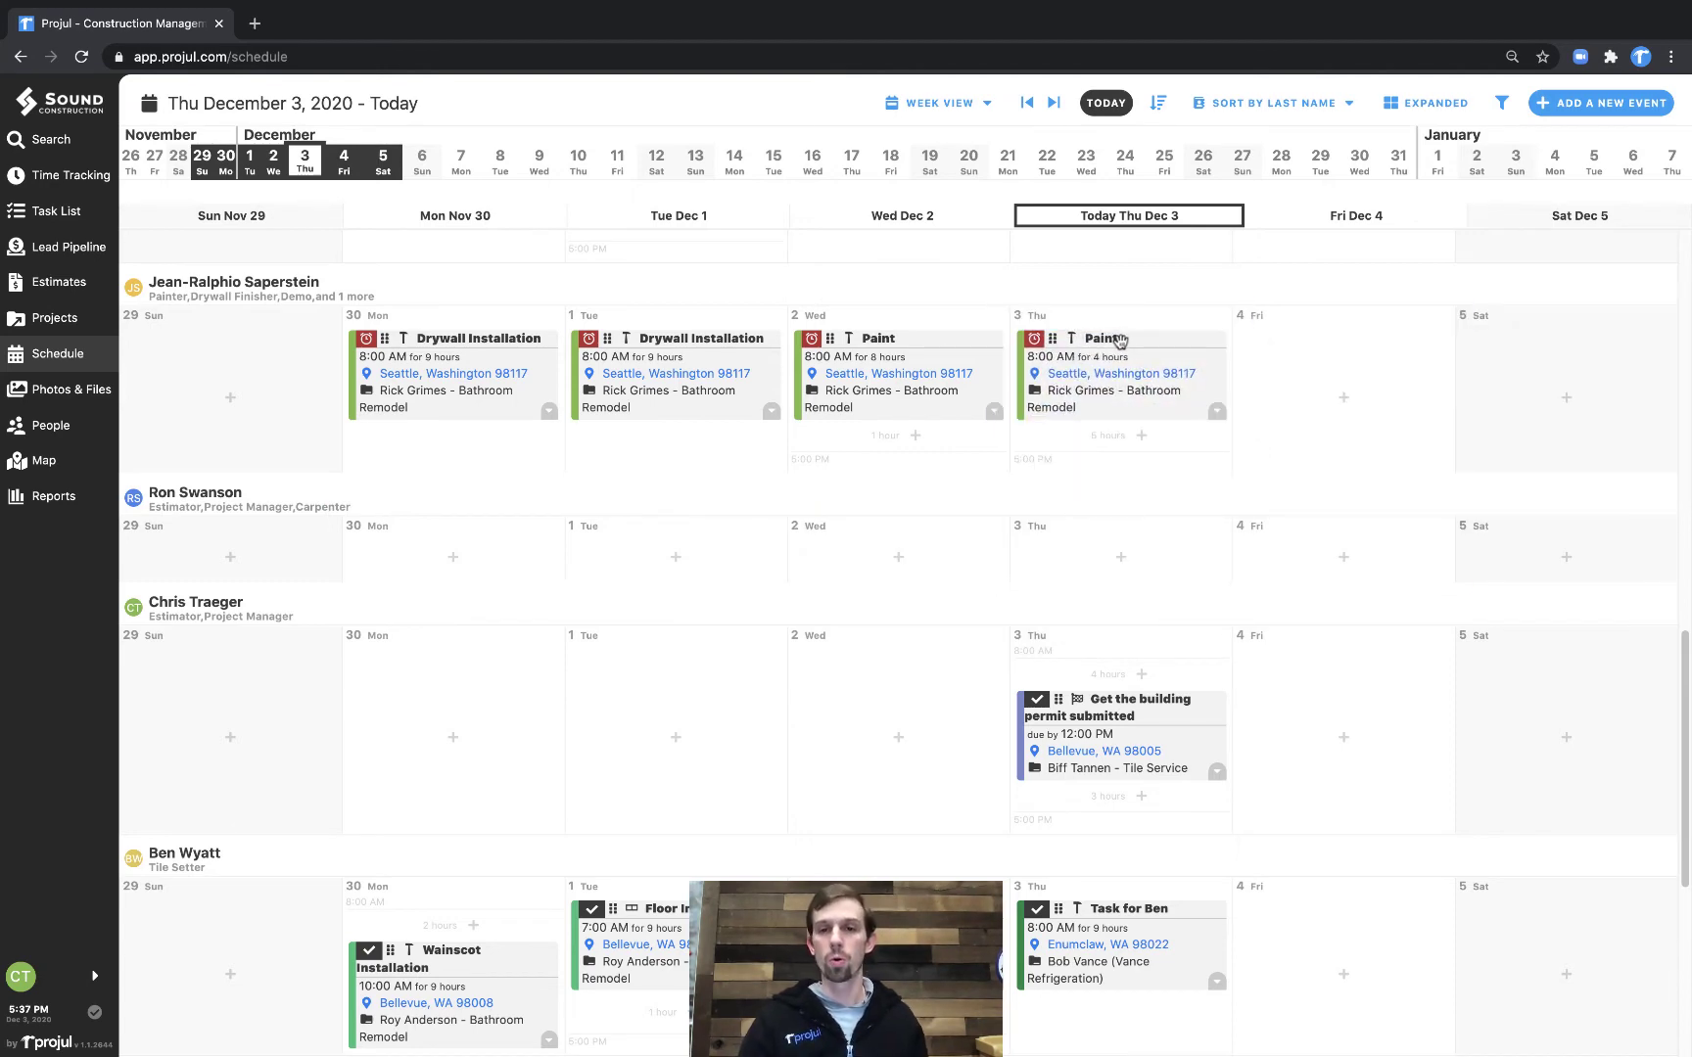
left_click(1121, 339)
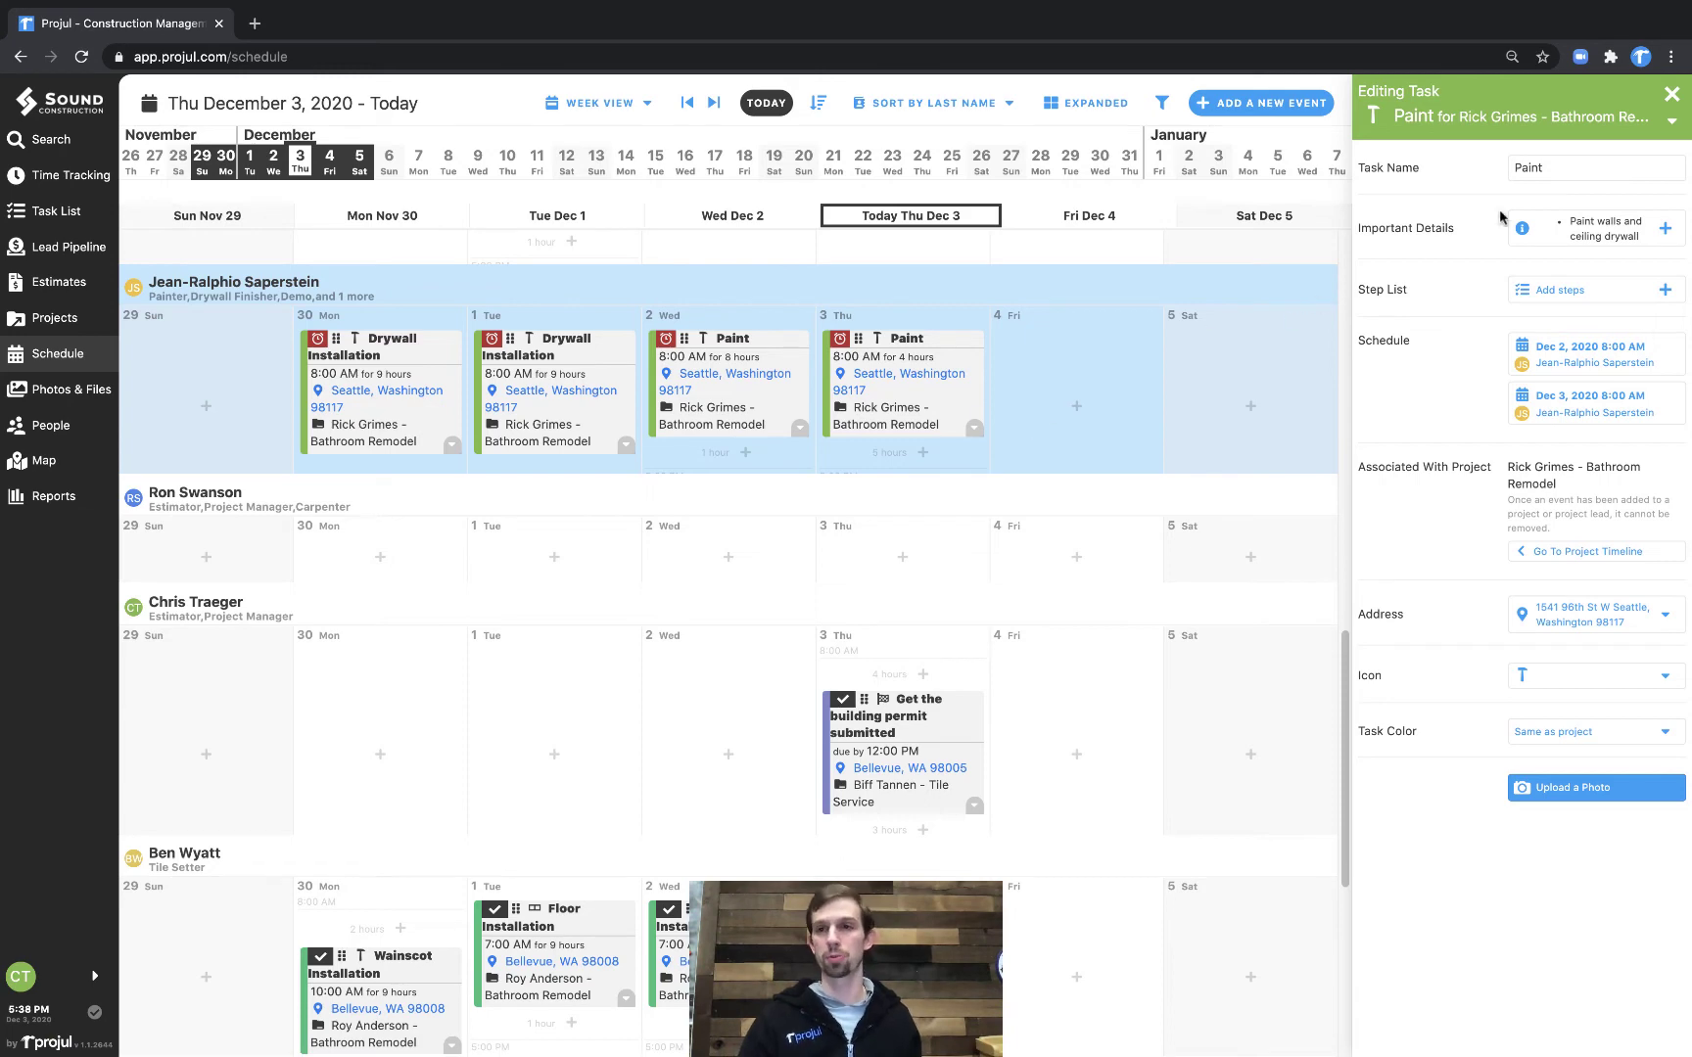
left_click(1671, 94)
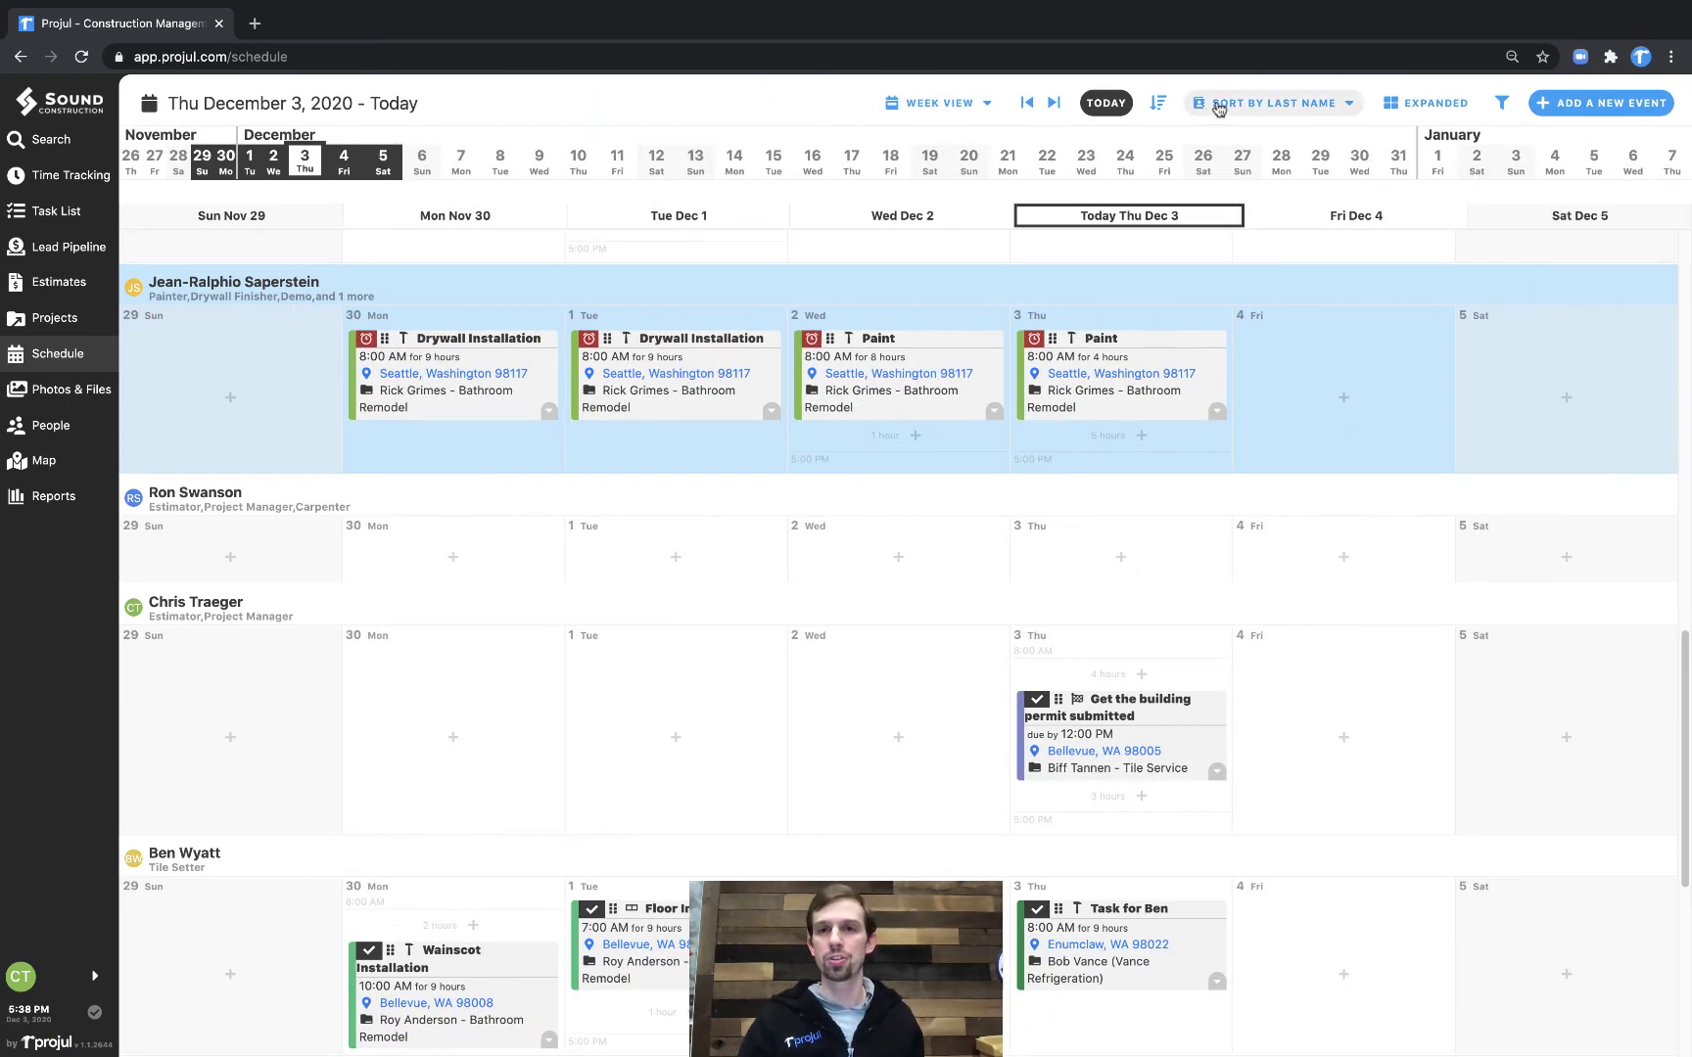
left_click(1321, 107)
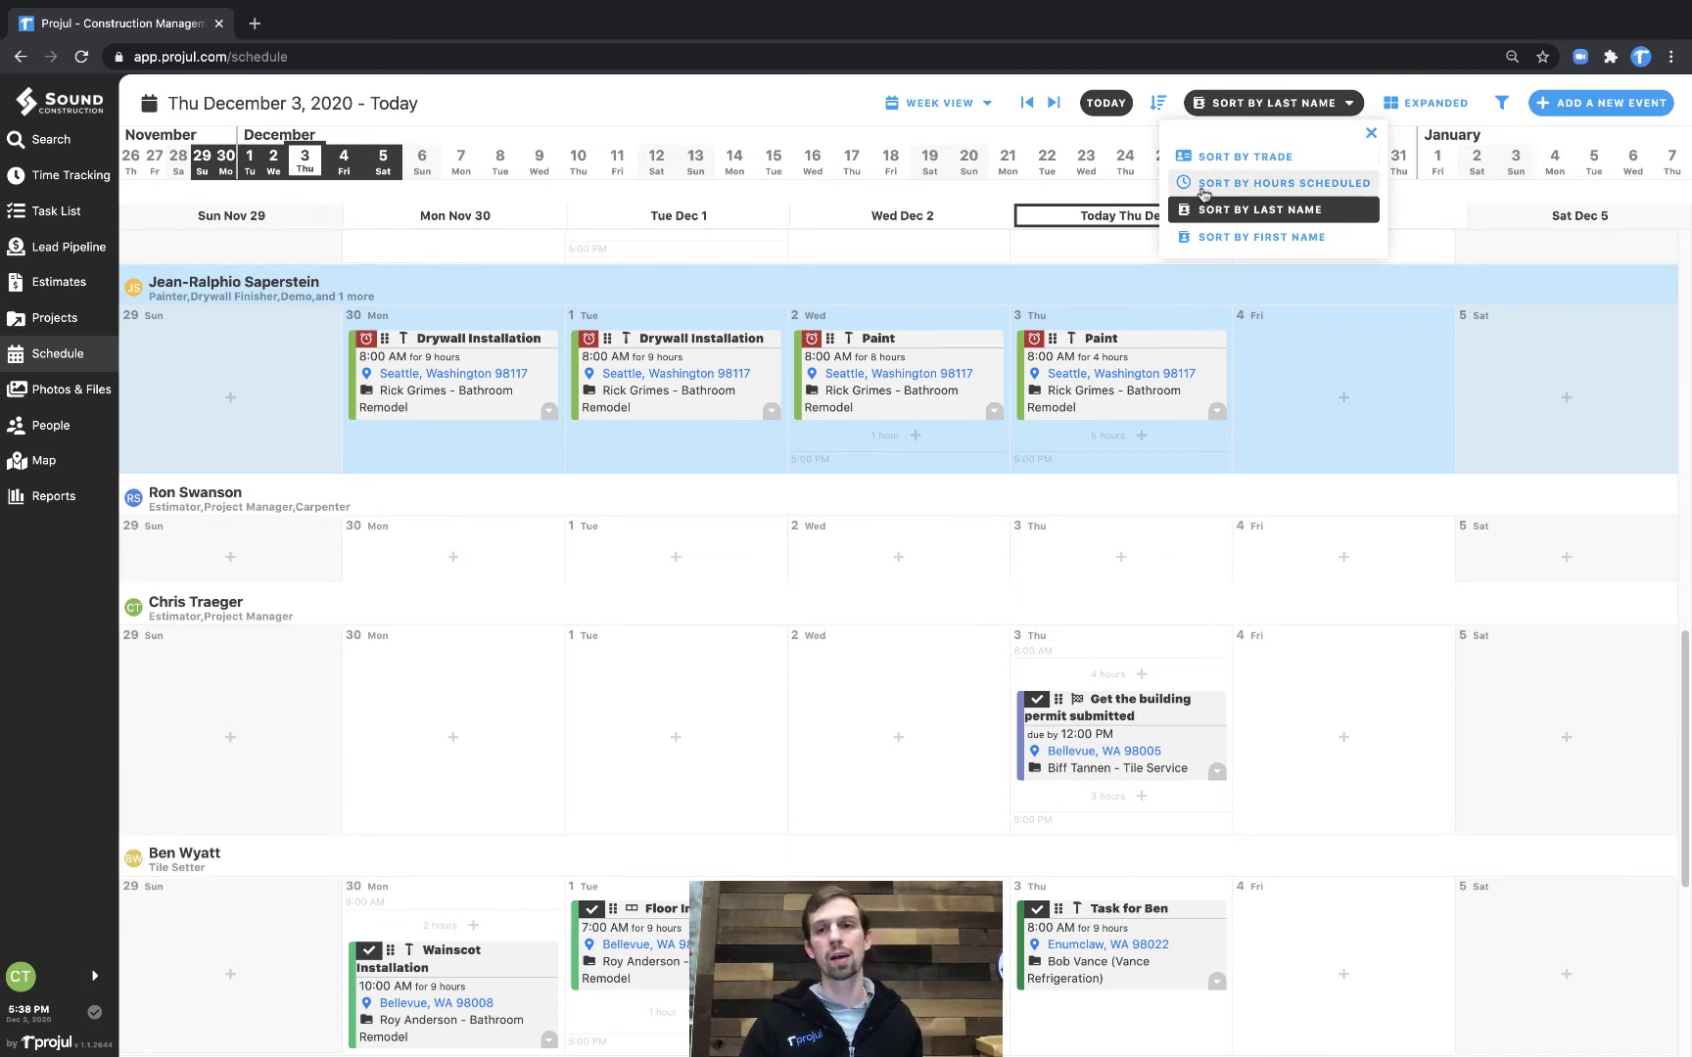
left_click(1267, 108)
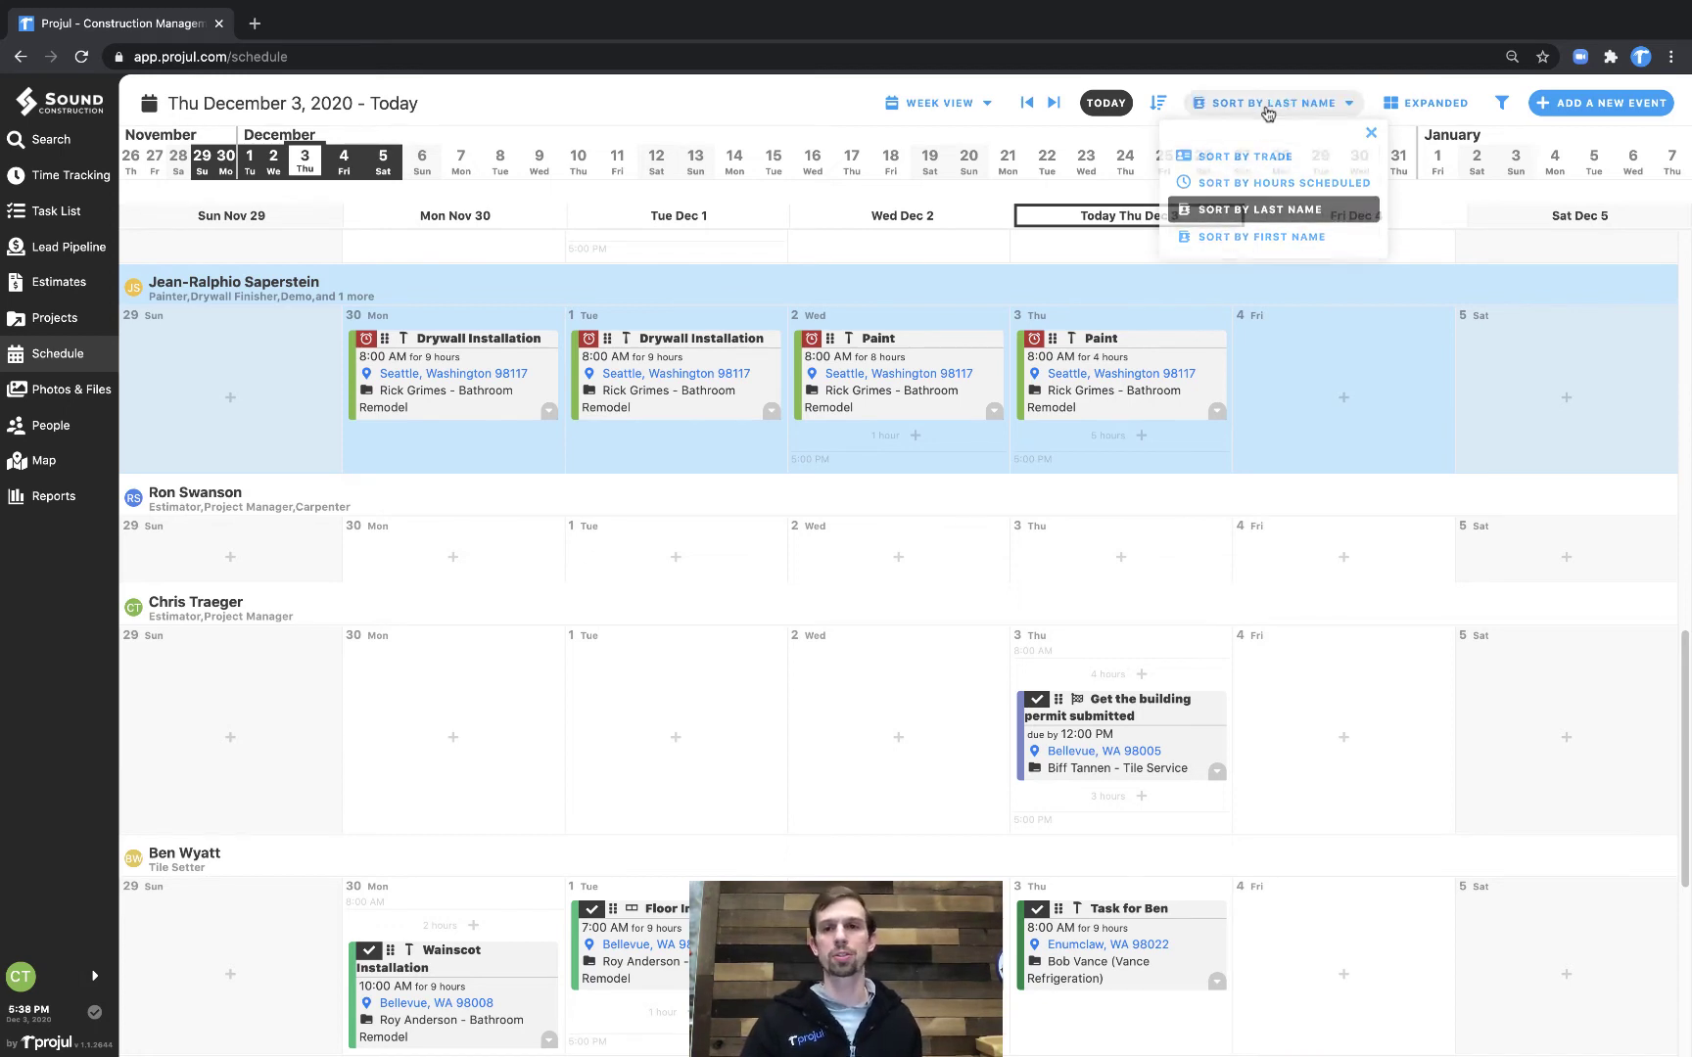
left_click(1162, 120)
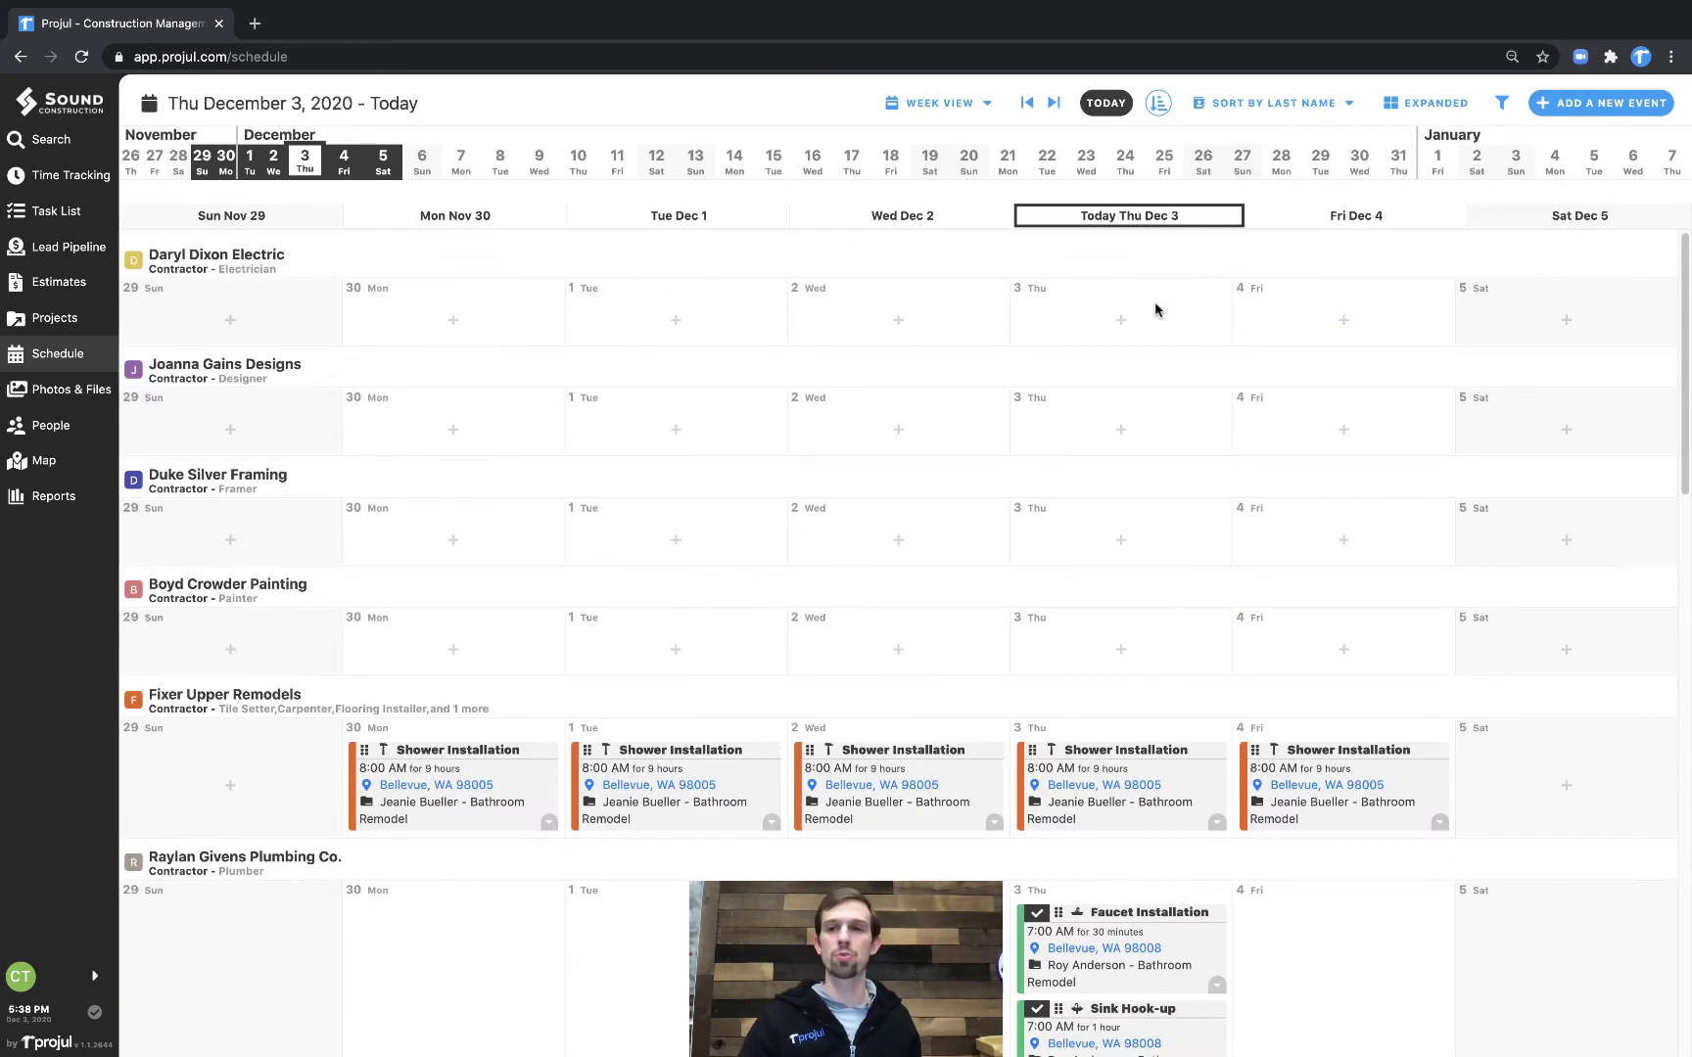
left_click(1161, 102)
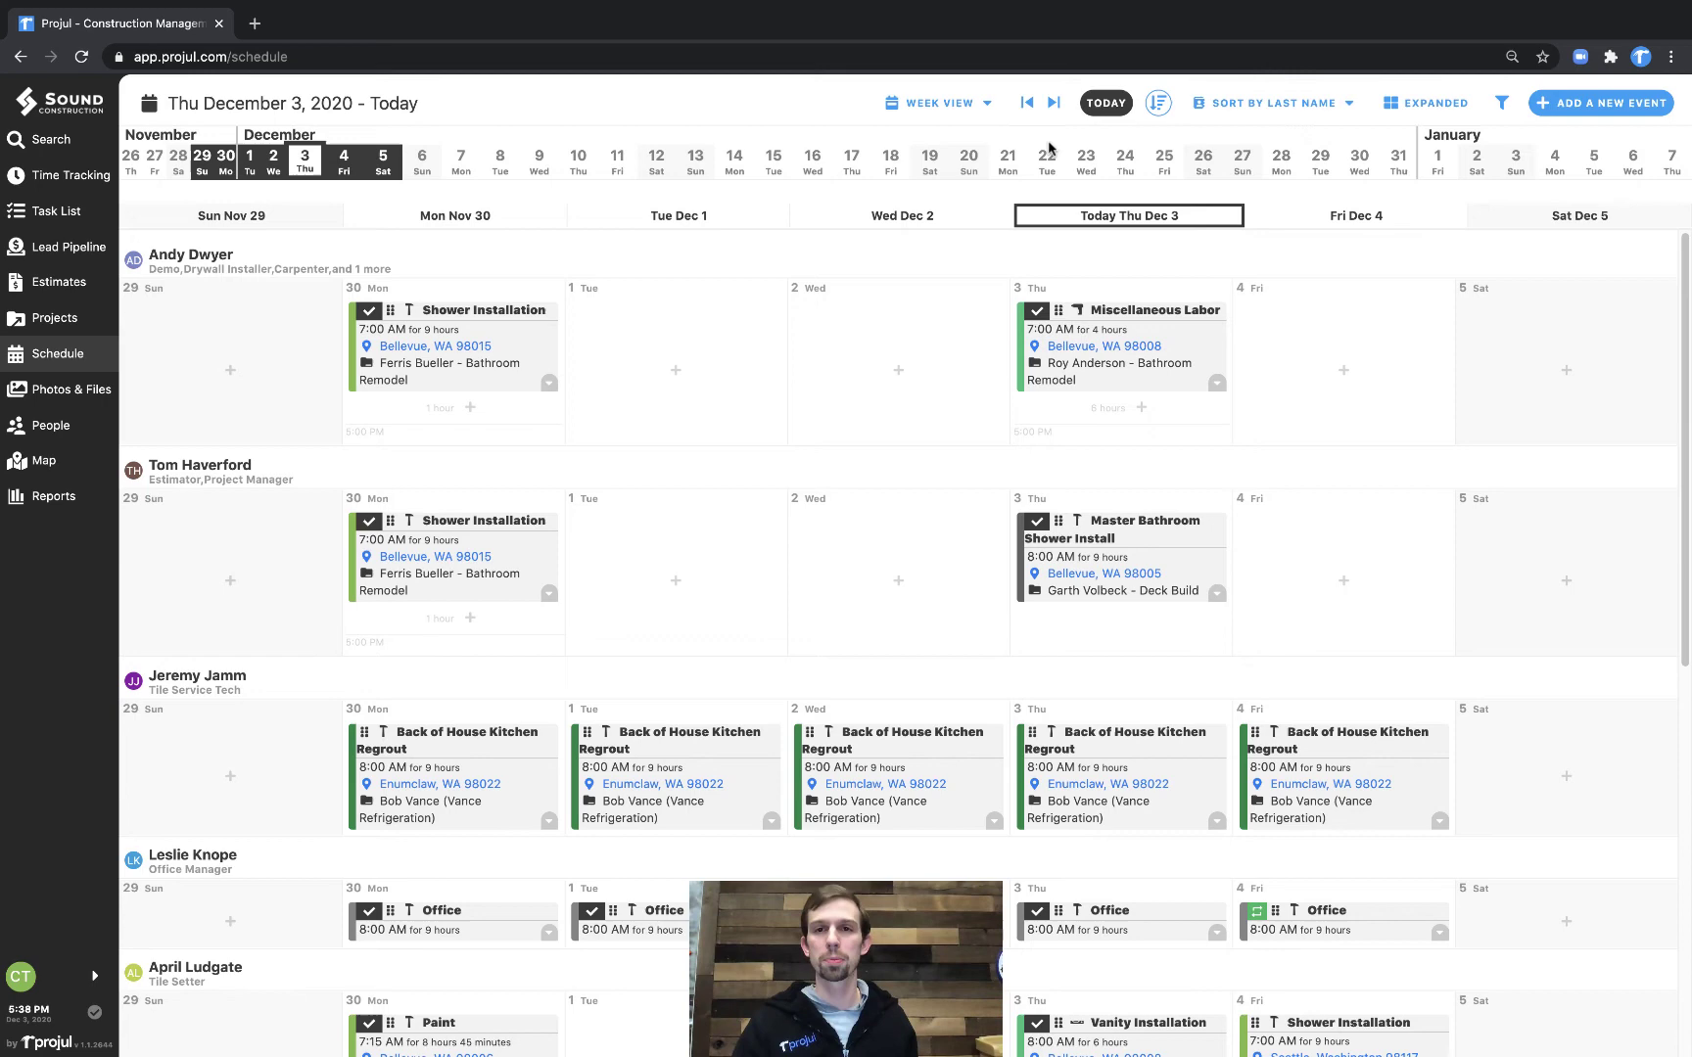
left_click(1107, 106)
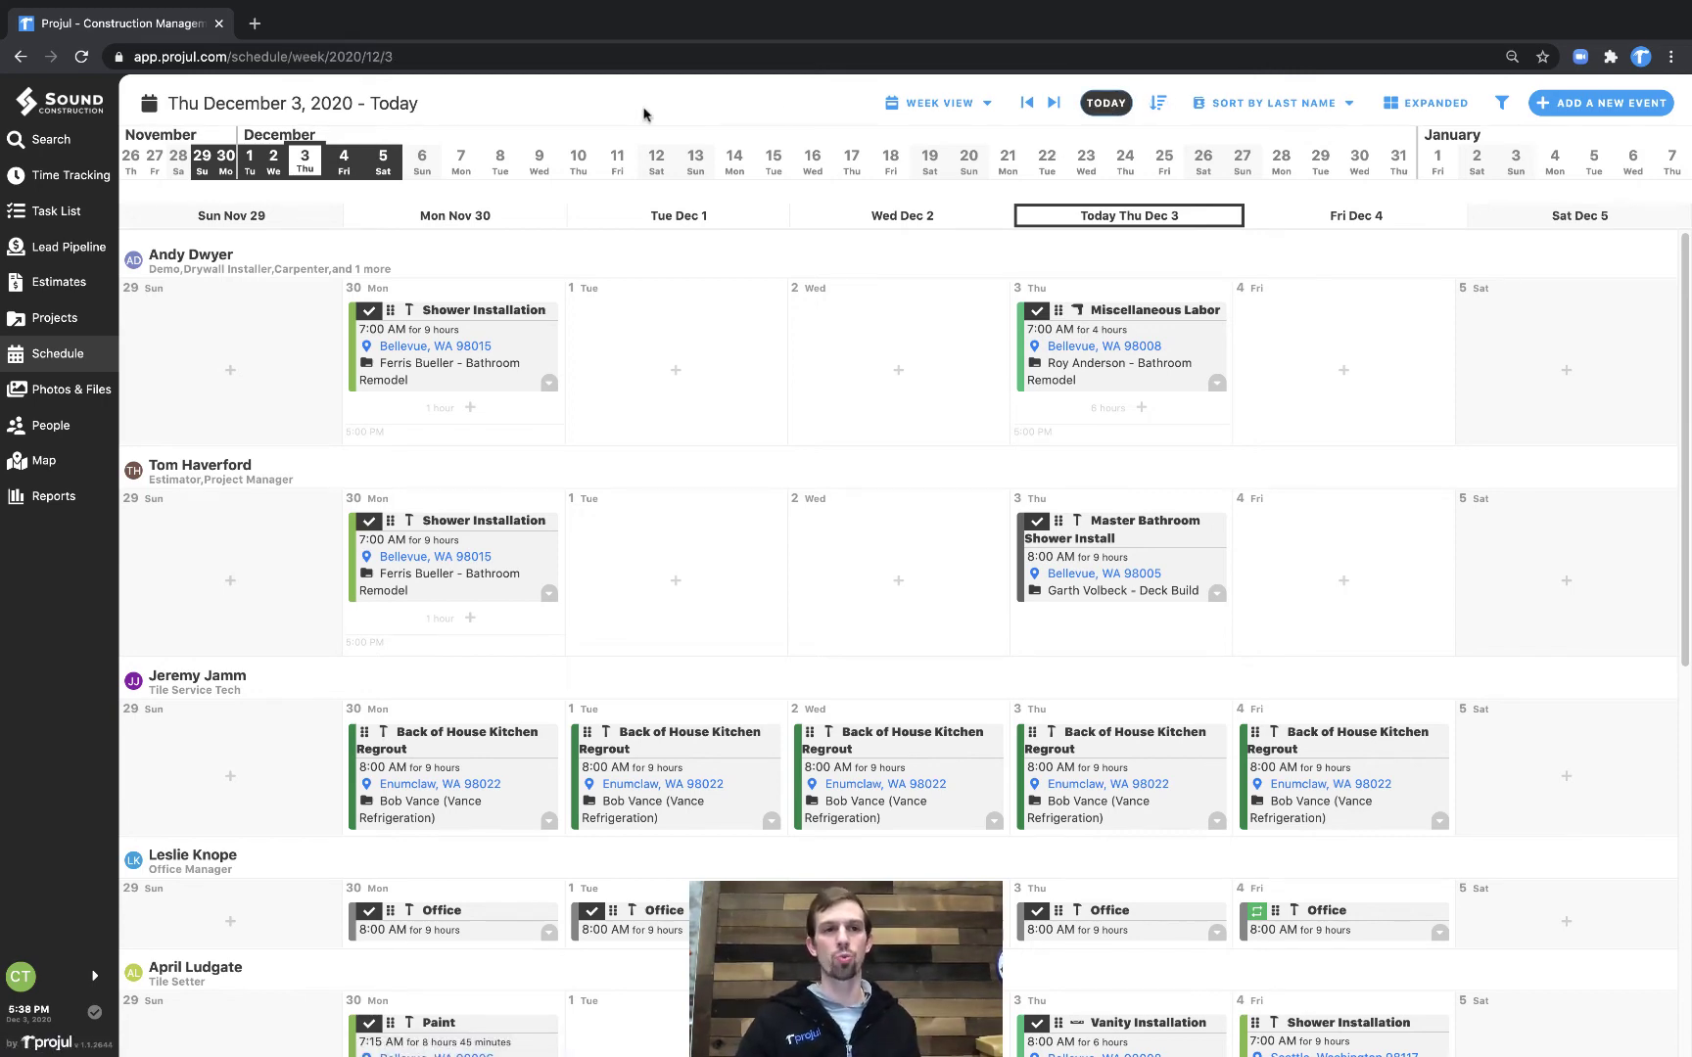
left_click(462, 164)
left_click(647, 166)
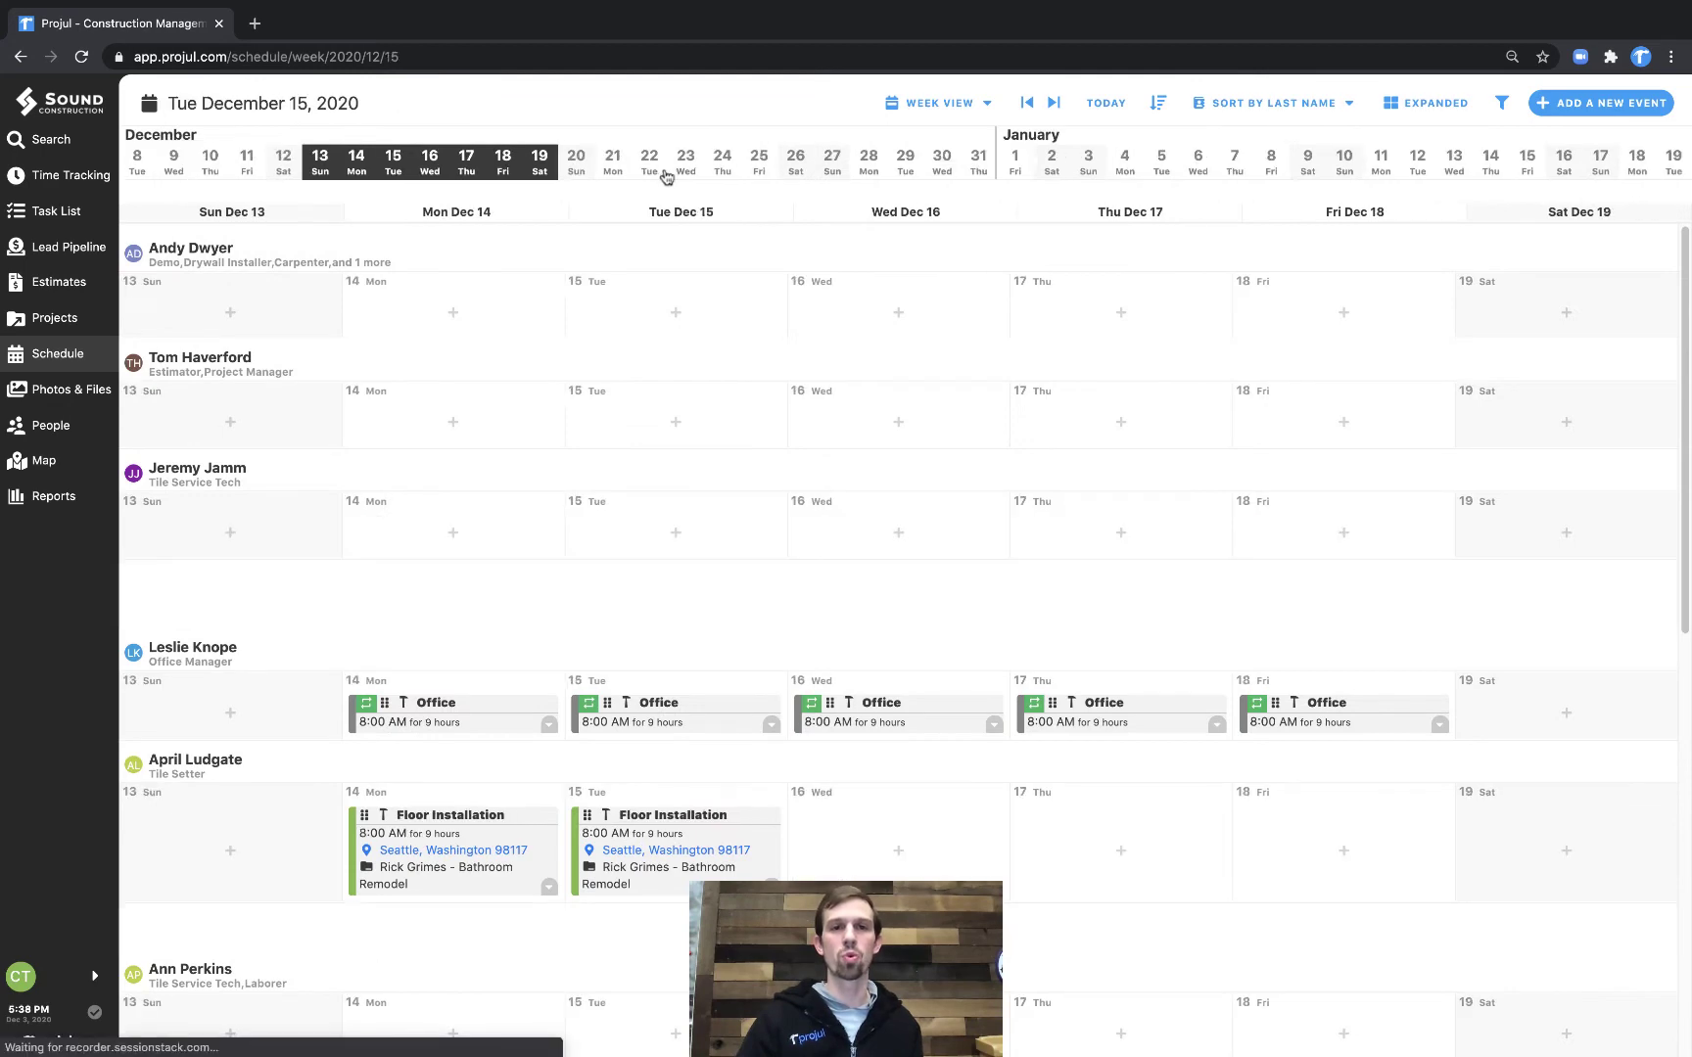
left_click(1113, 103)
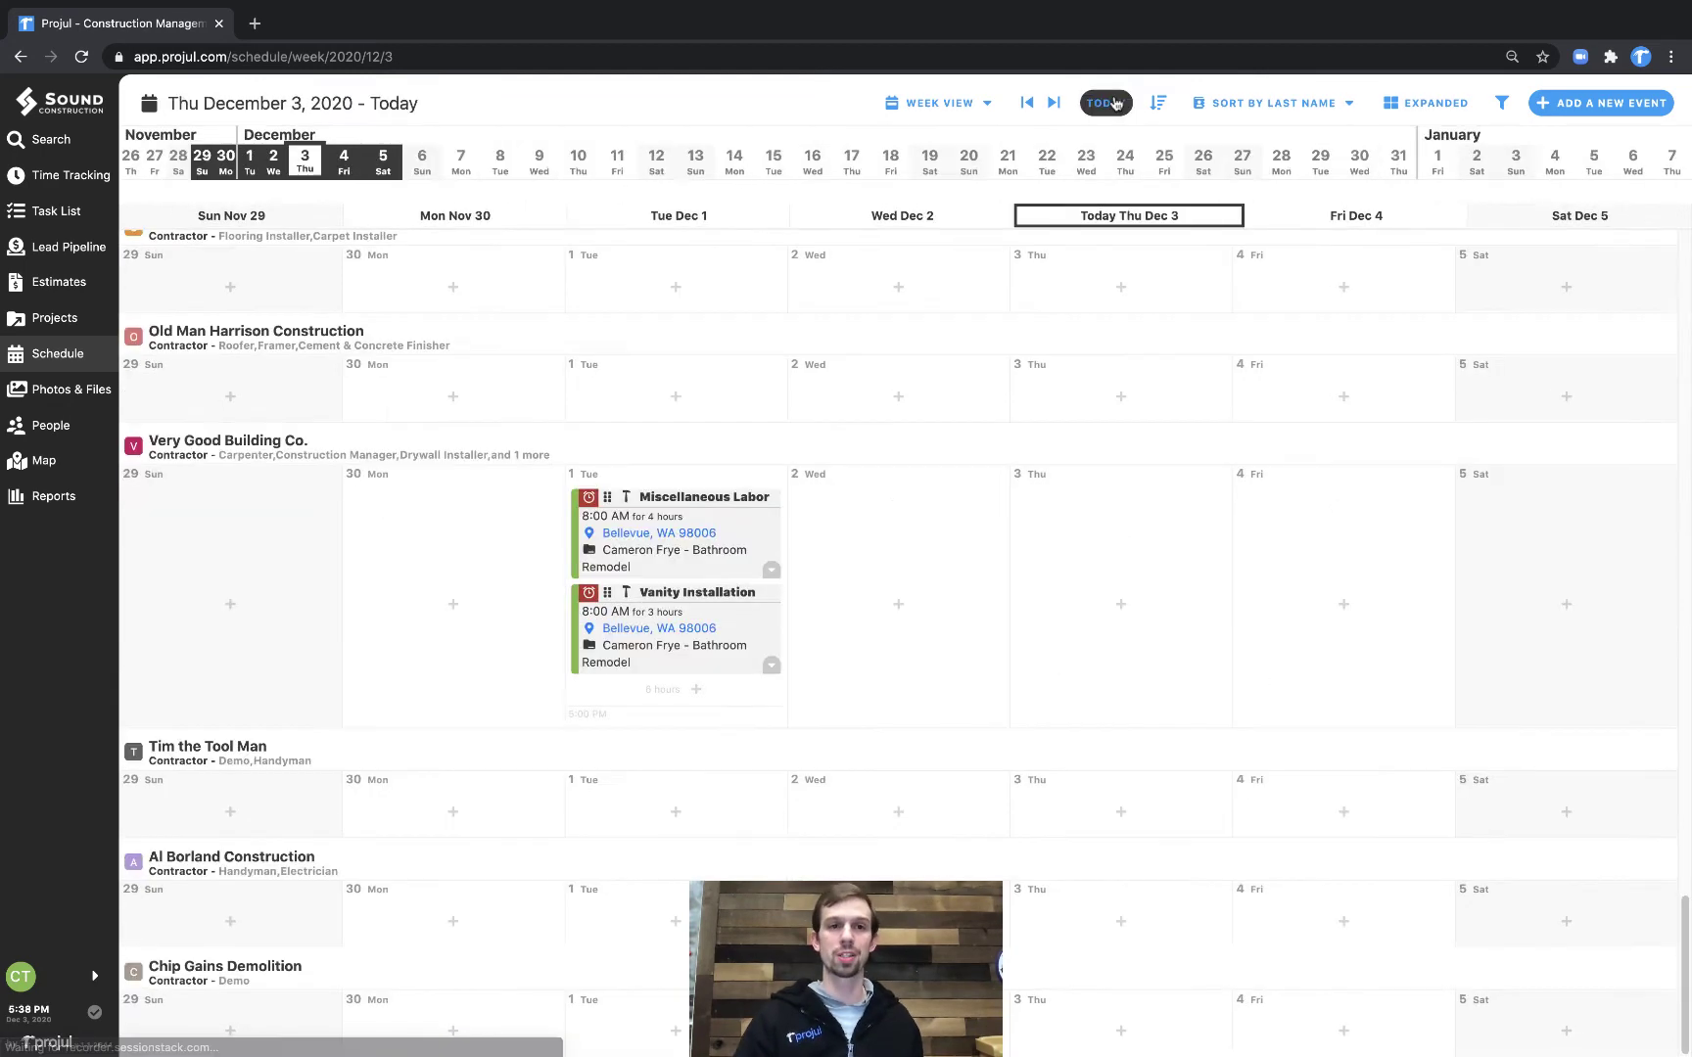
scroll(984, 352, "up", 15)
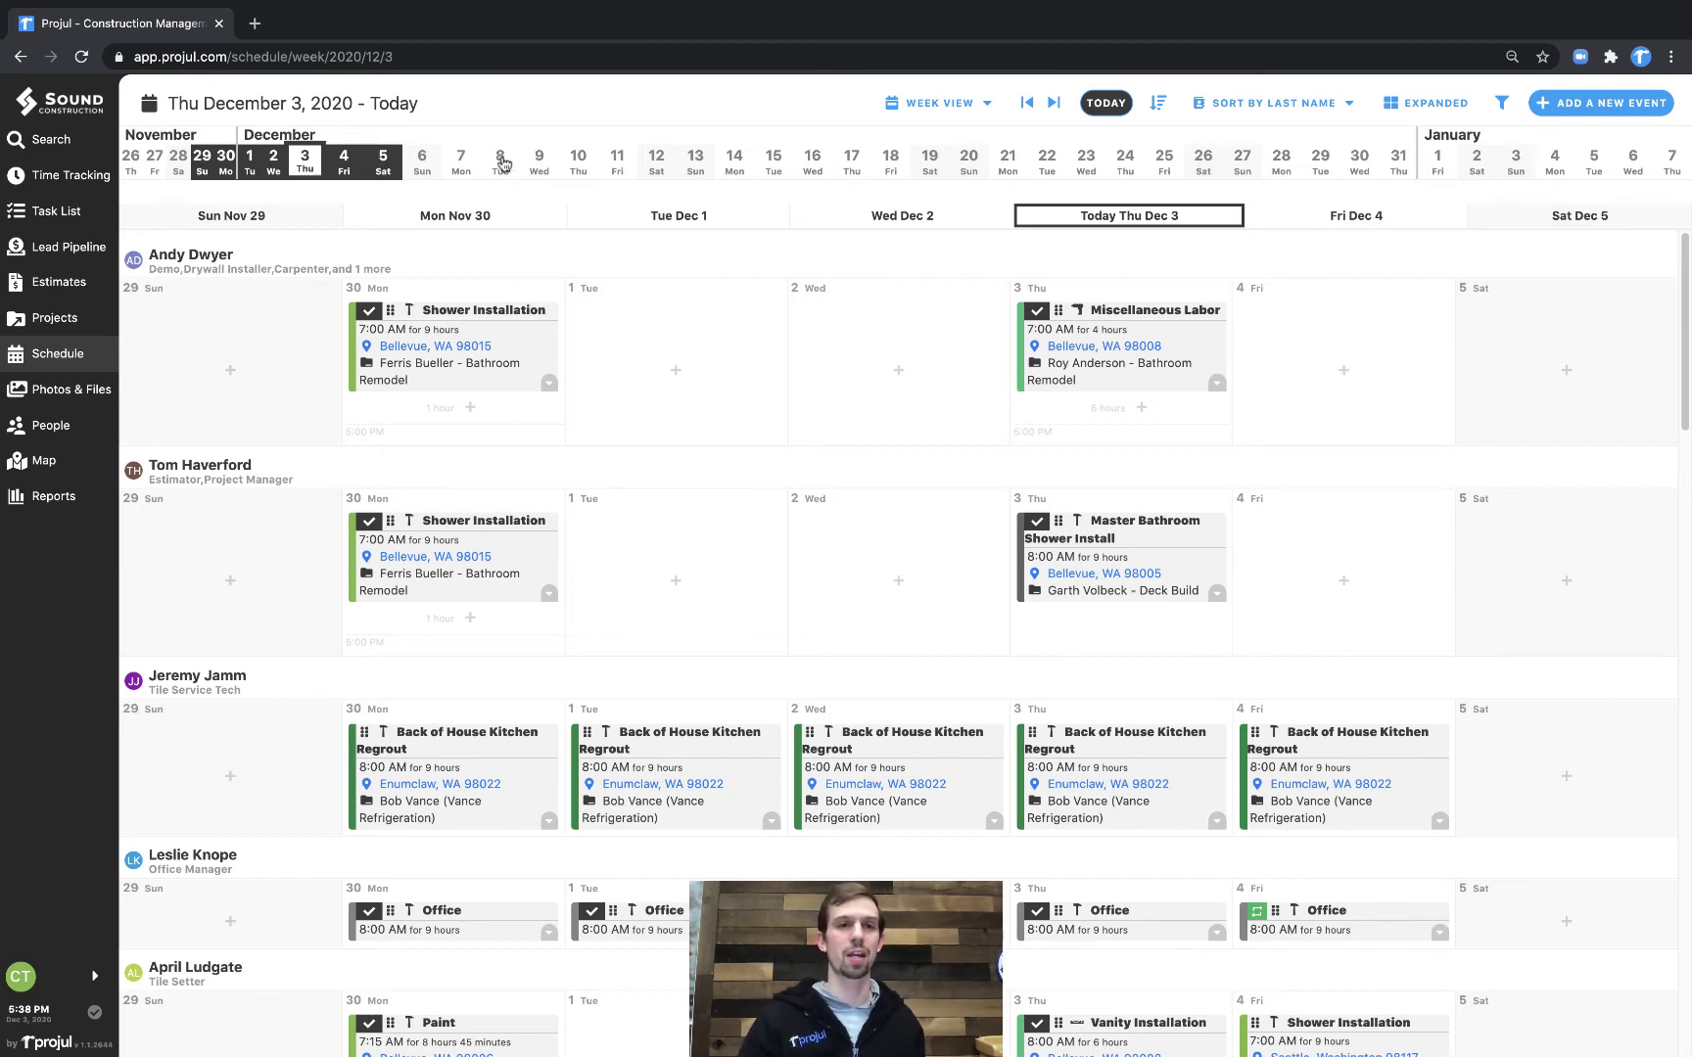
- Change the schedule from Week View to Month View with daily hours per crew member
left_click(936, 106)
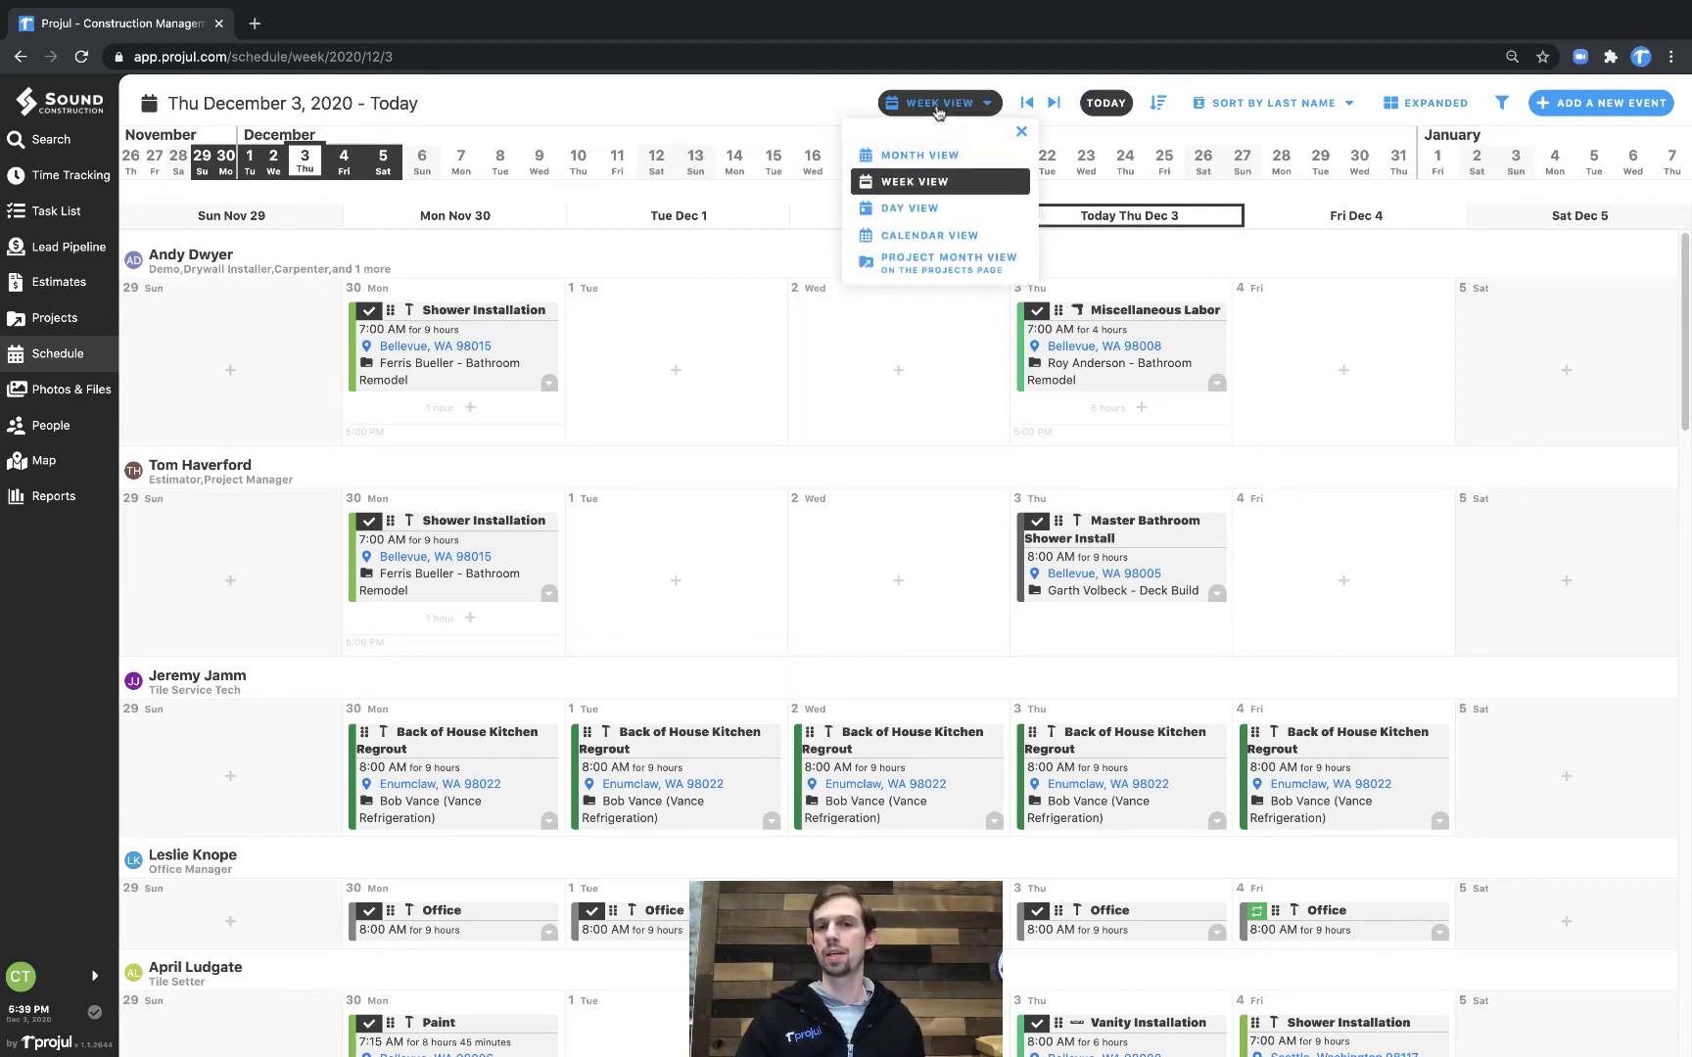
left_click(941, 157)
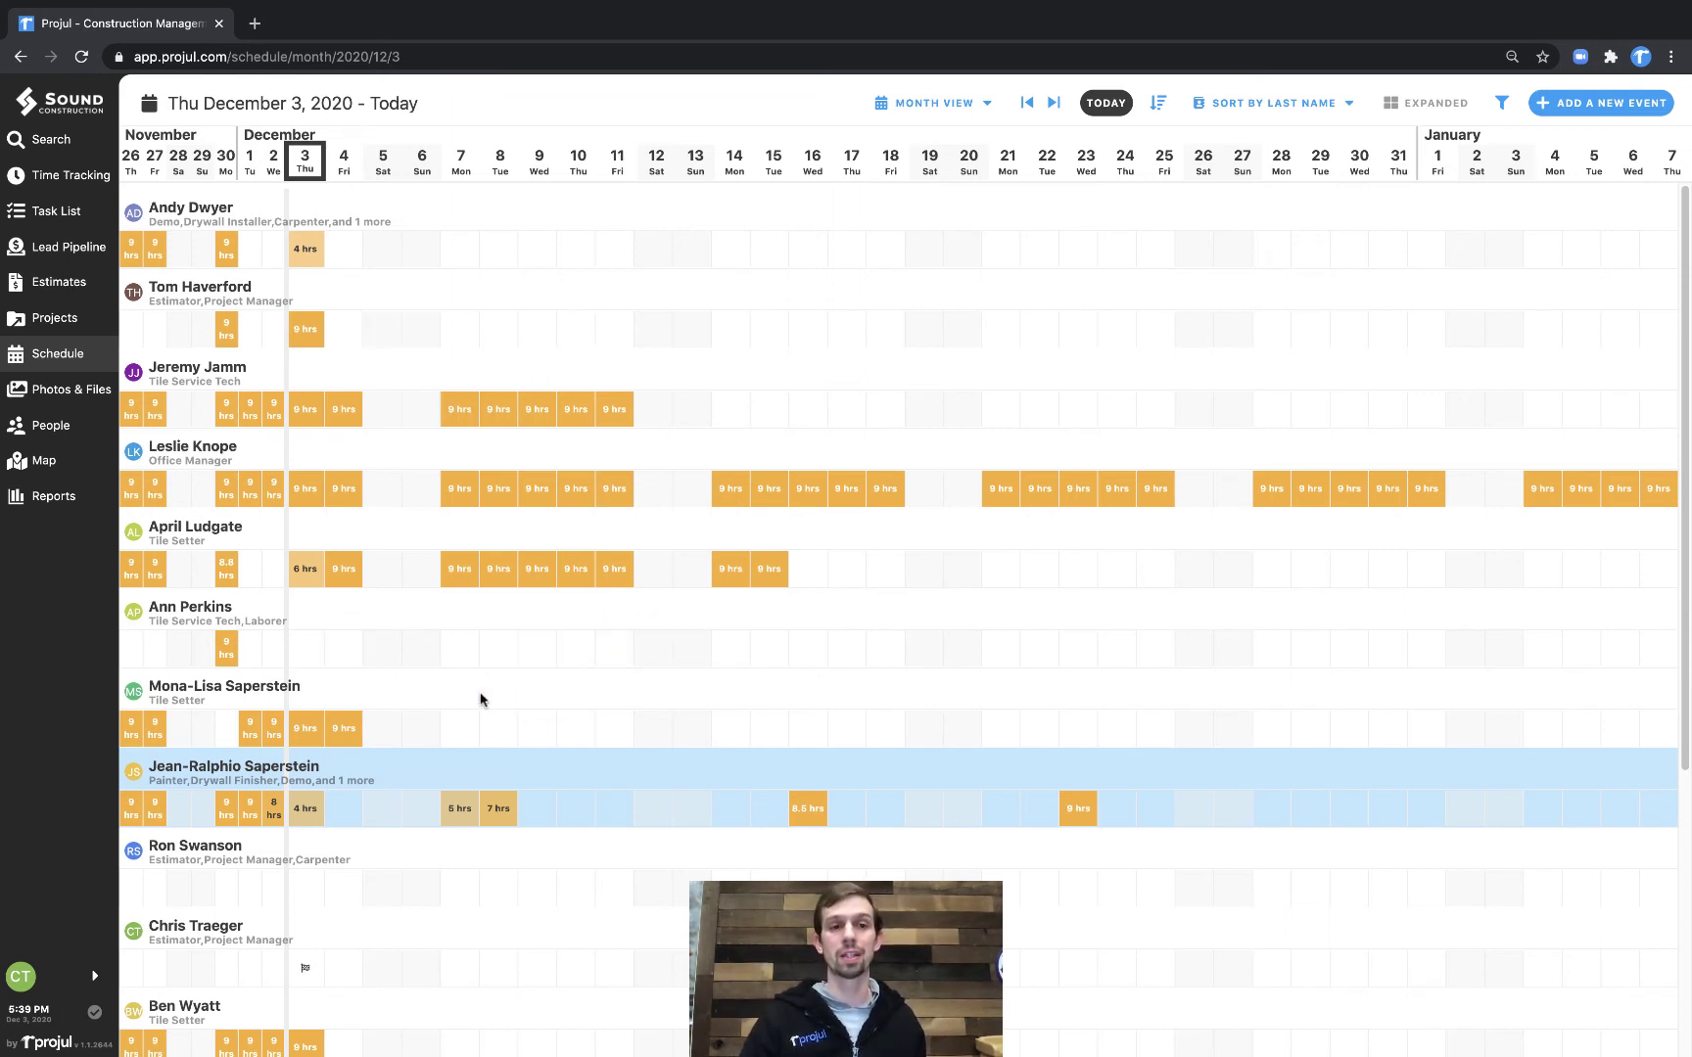
- Bring up the schedule view list from the Nov 26–Jan 7 month view
left_click(938, 103)
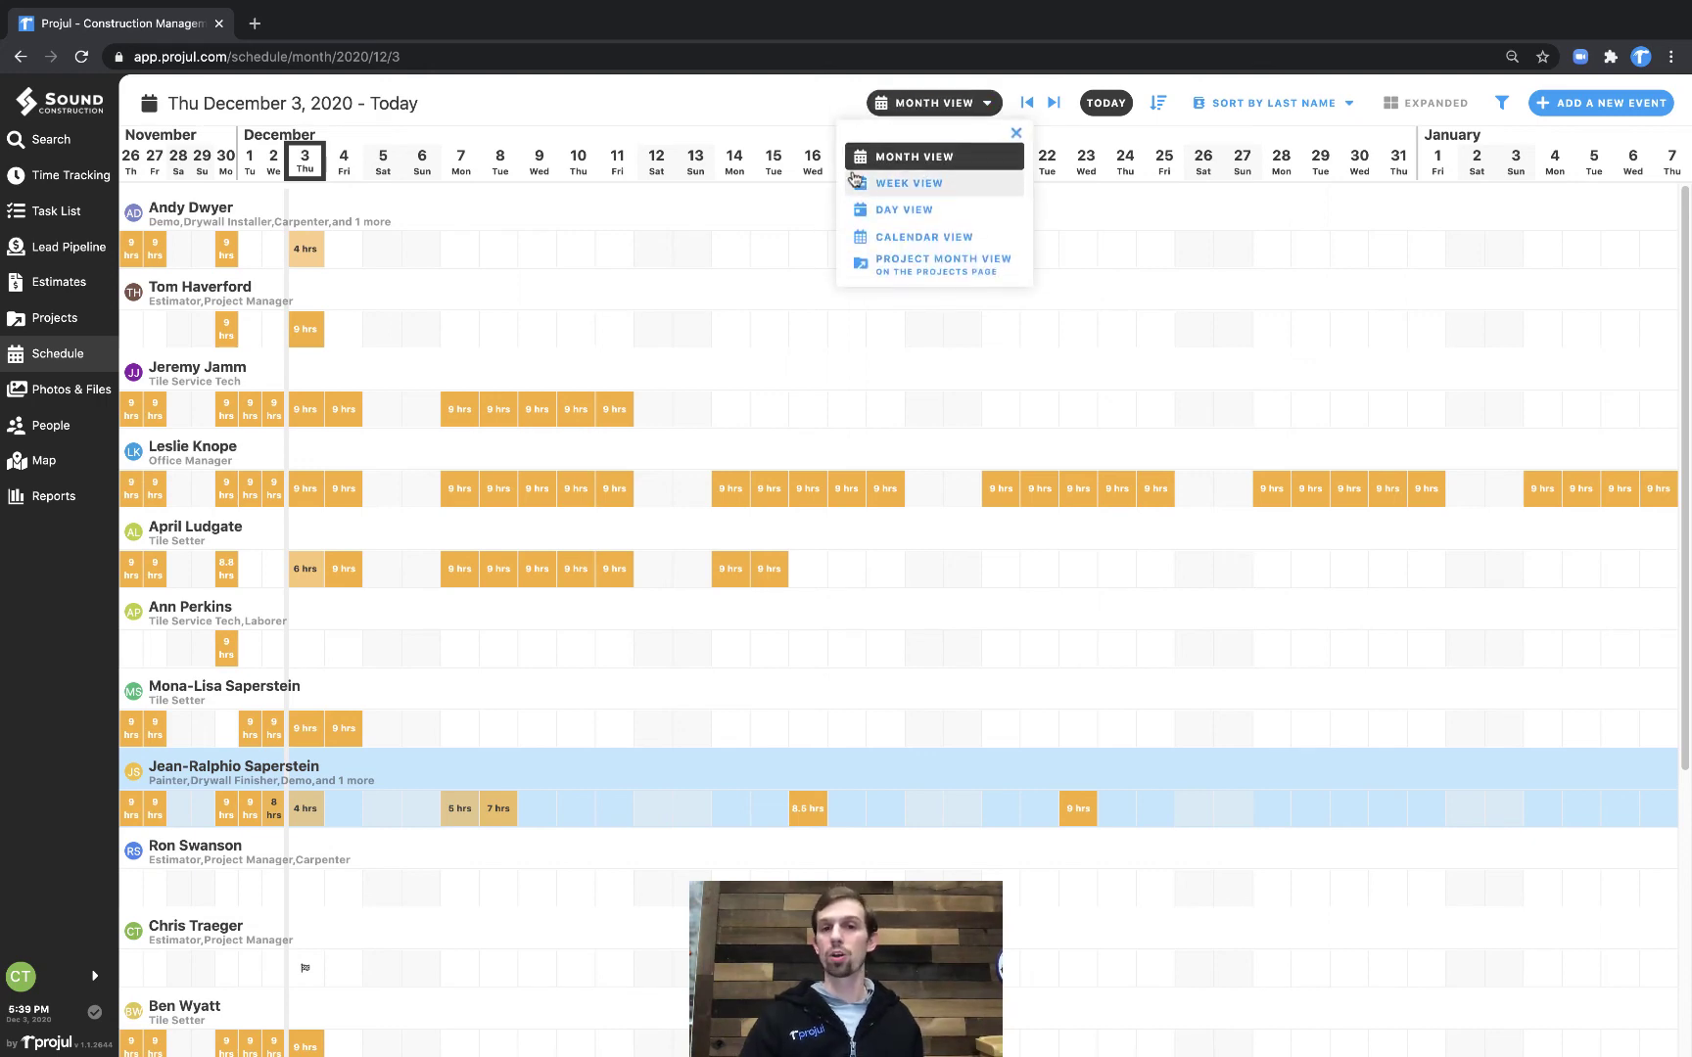
- Choose Week View, then switch to Day View for Thursday, December 3
left_click(888, 191)
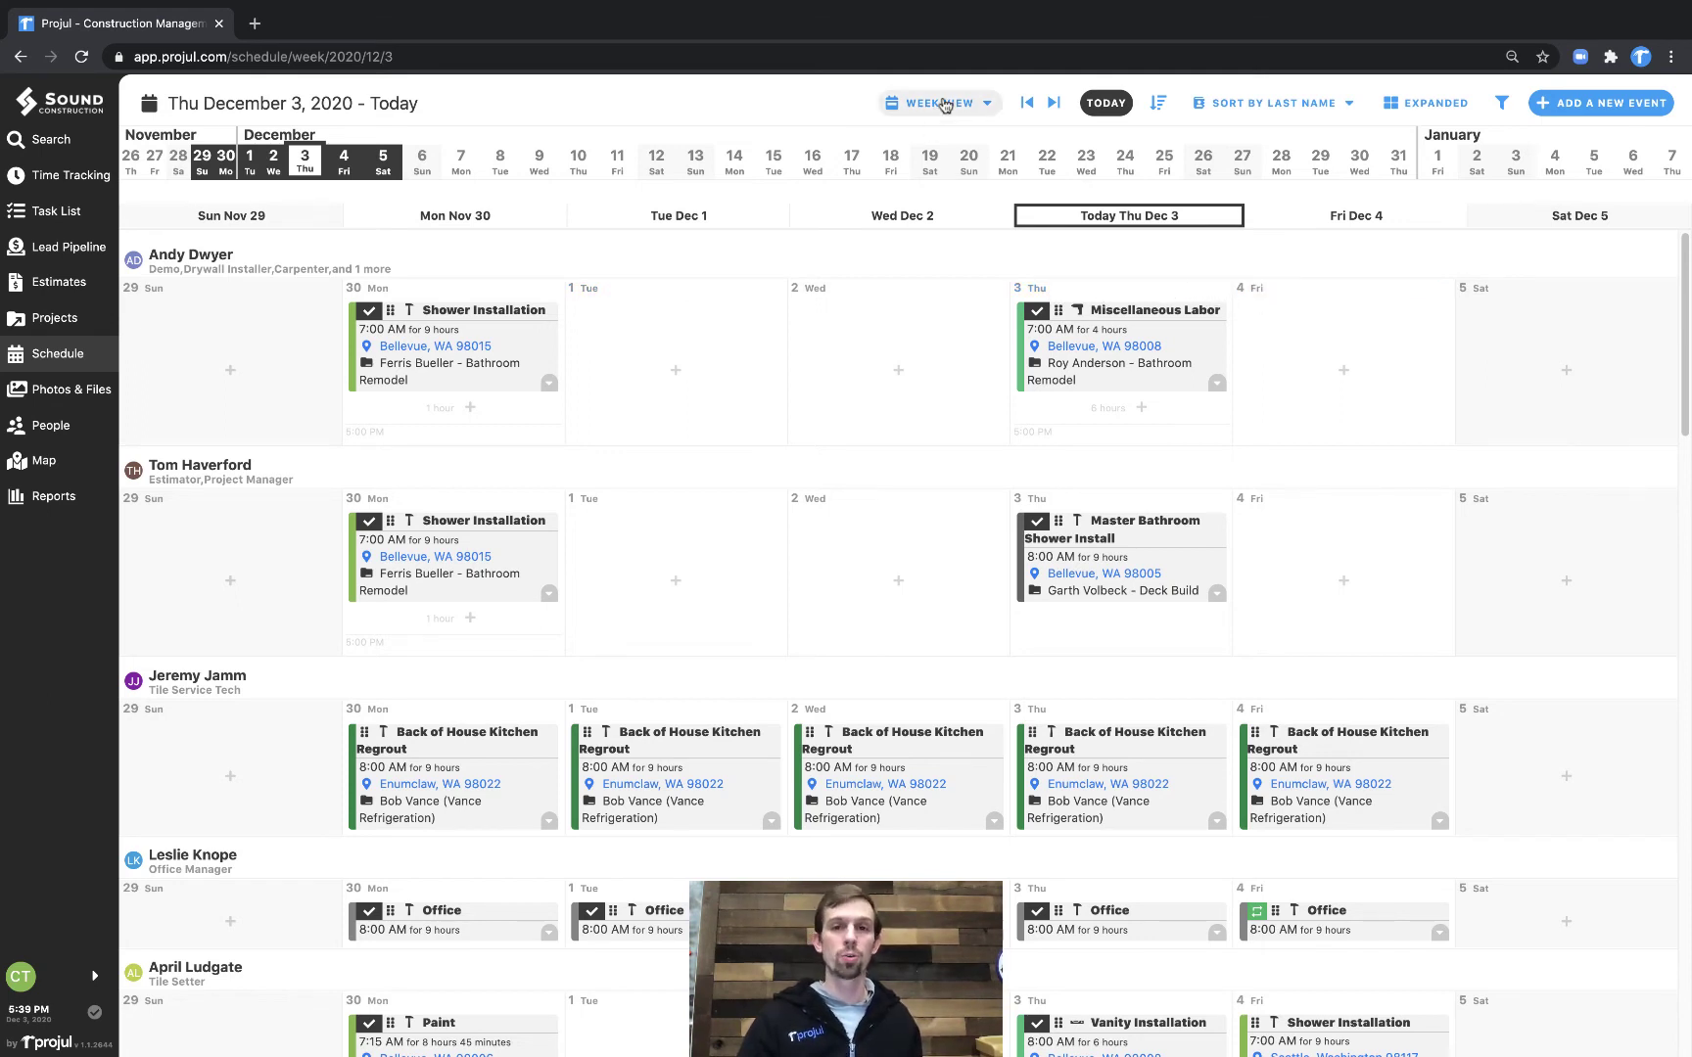
left_click(935, 102)
left_click(915, 186)
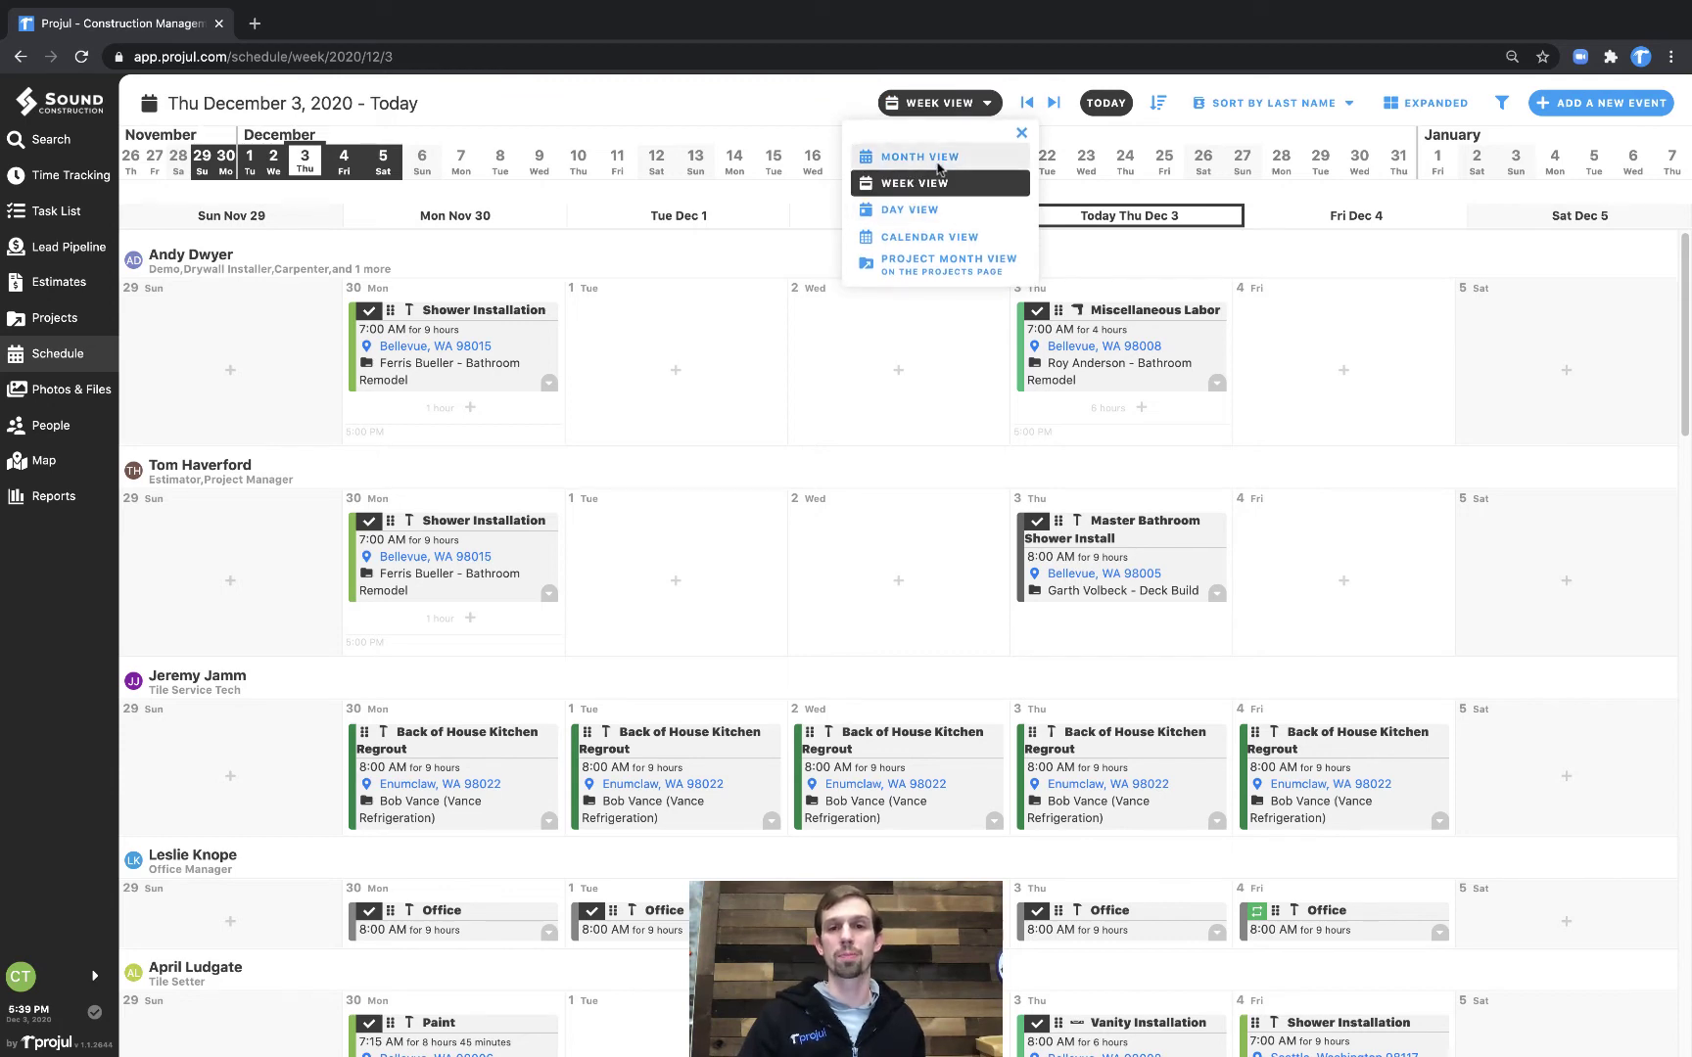
left_click(944, 212)
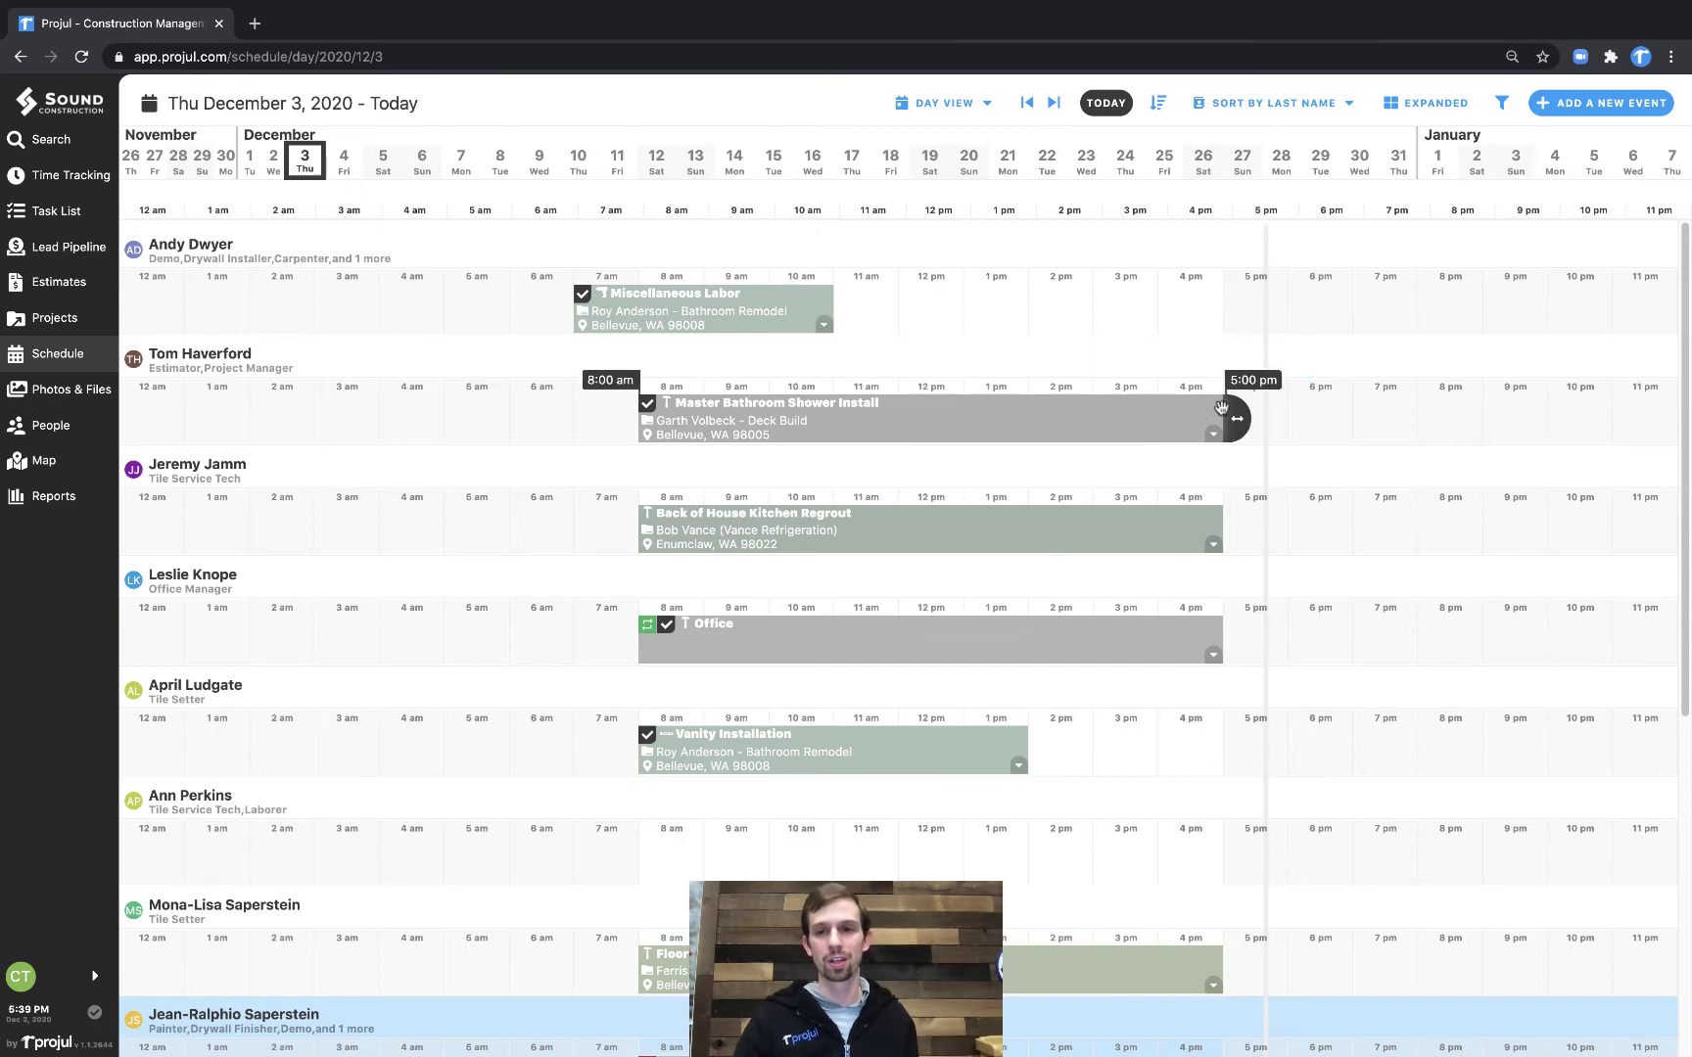
- Stretch the Back of House Kitchen Regrout task to end at 7:00 pm and close the editing panel
left_click(1220, 527)
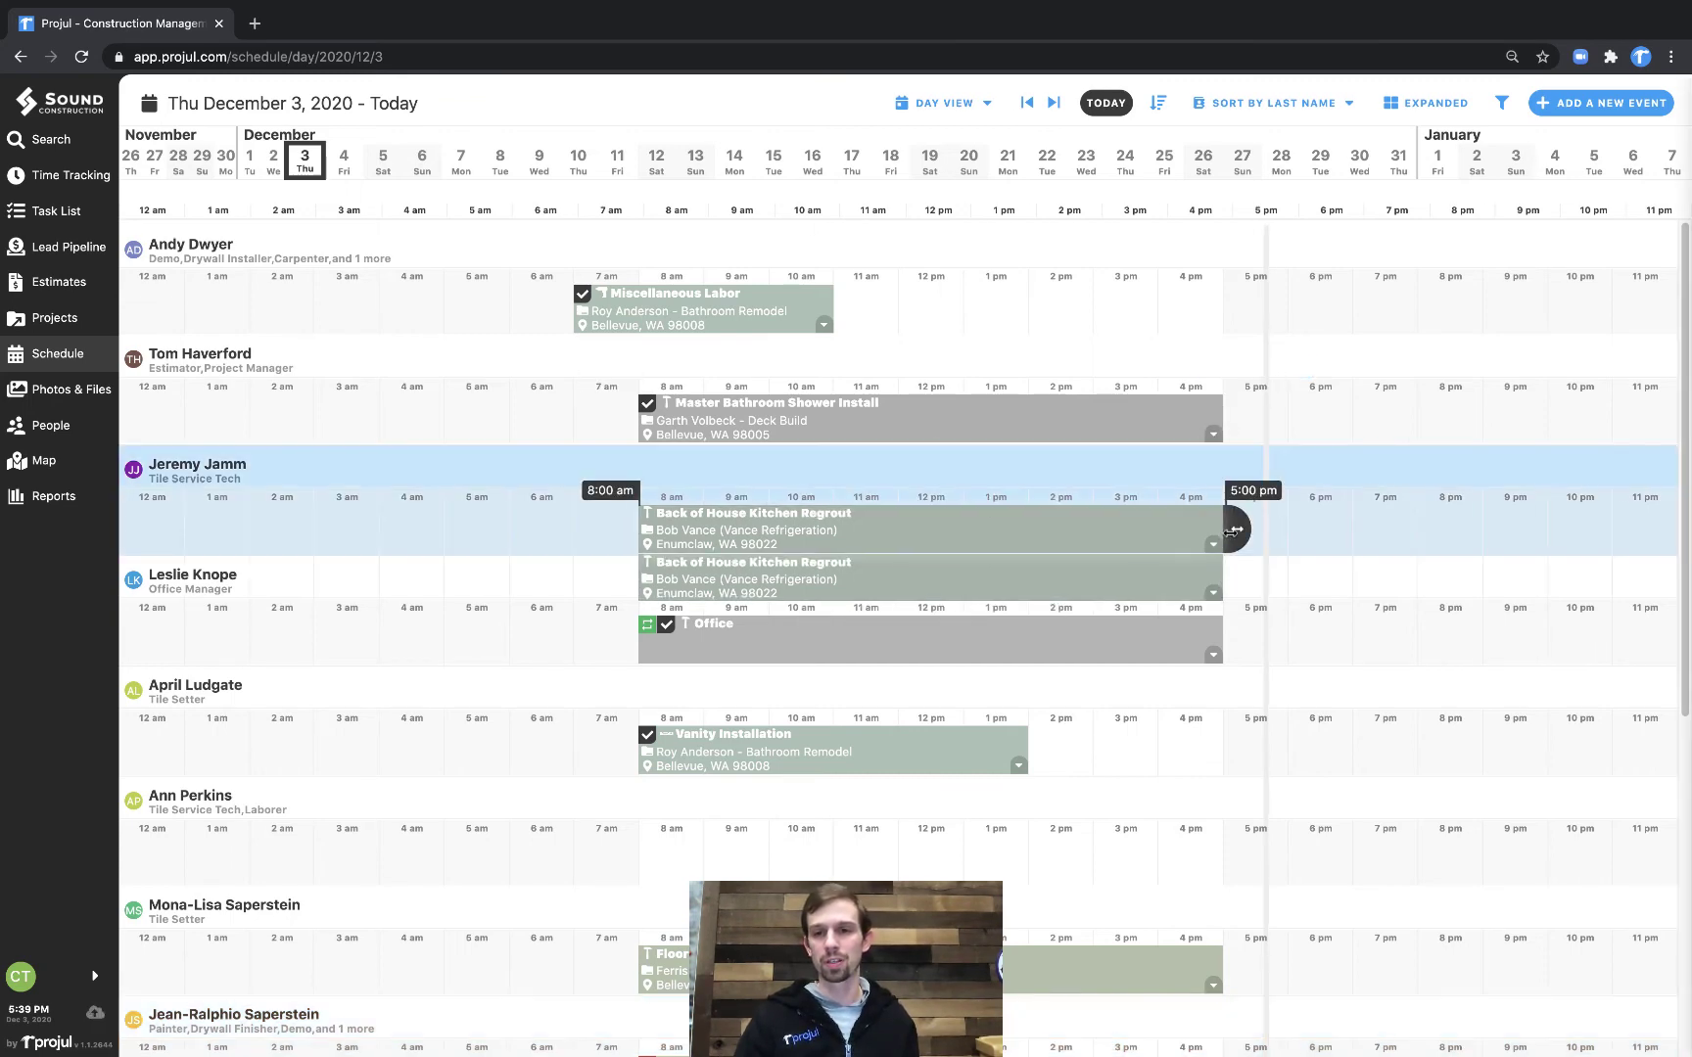
left_click_drag(1187, 527, 1106, 528)
left_click(1671, 94)
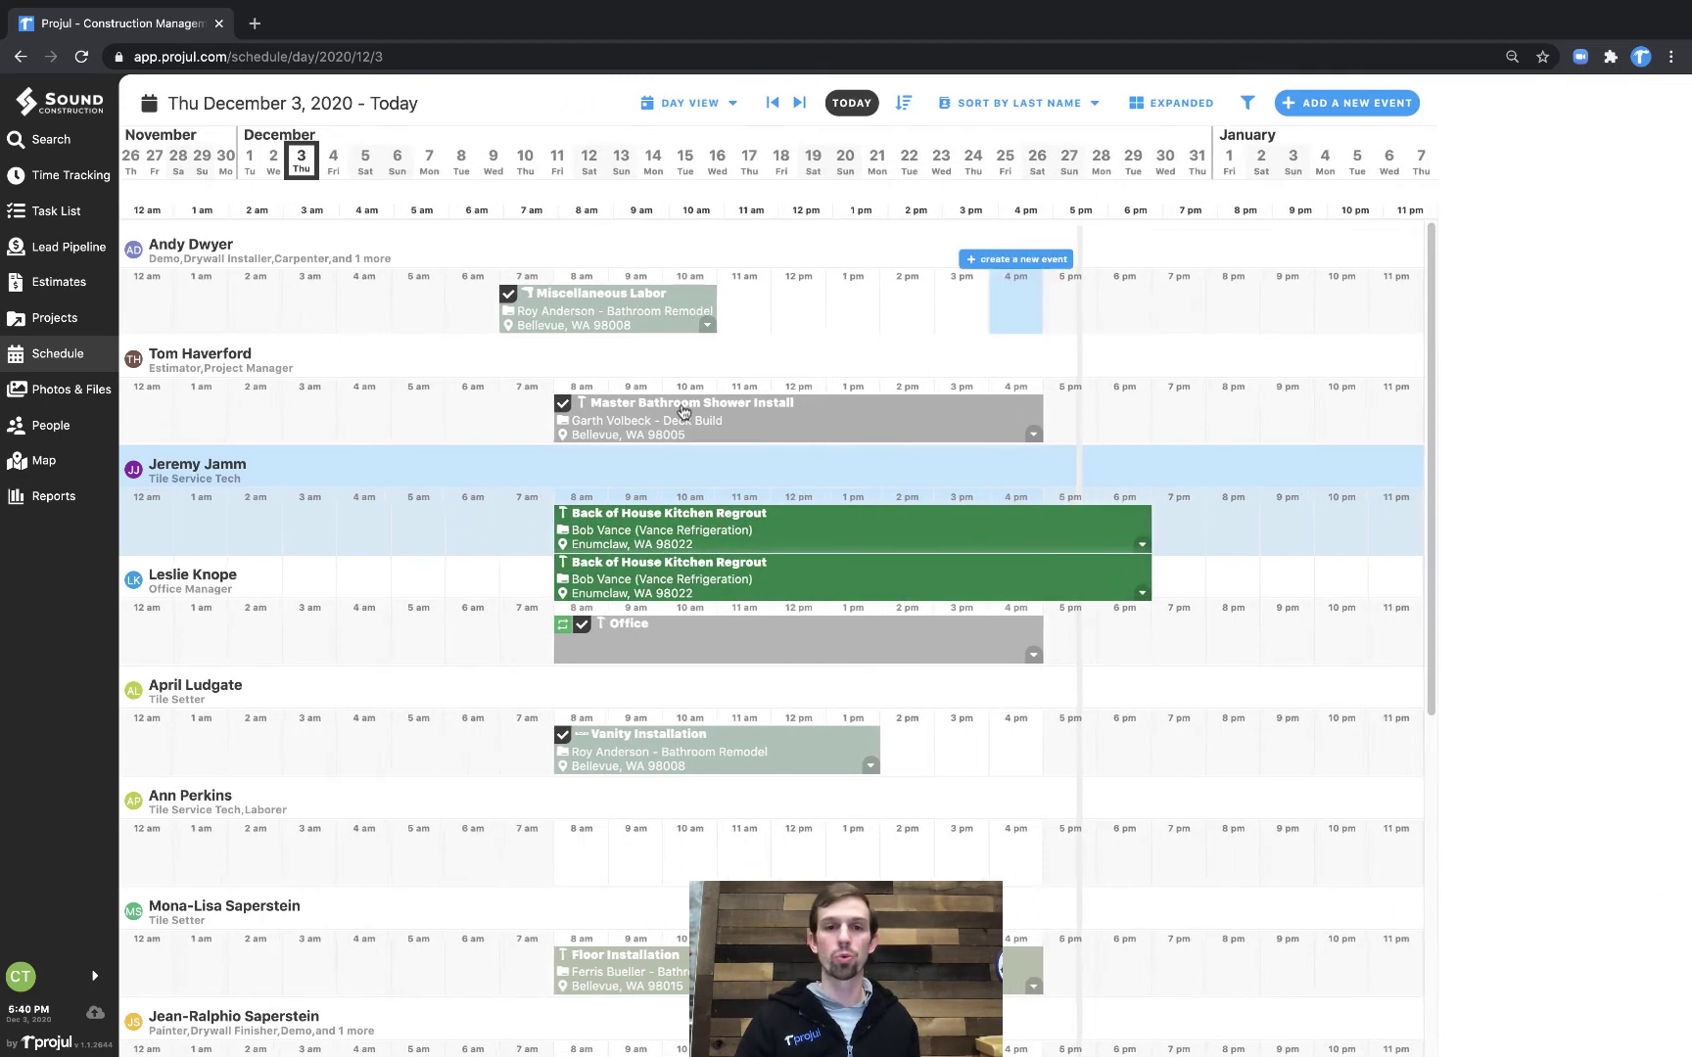
mouse_move(762, 539)
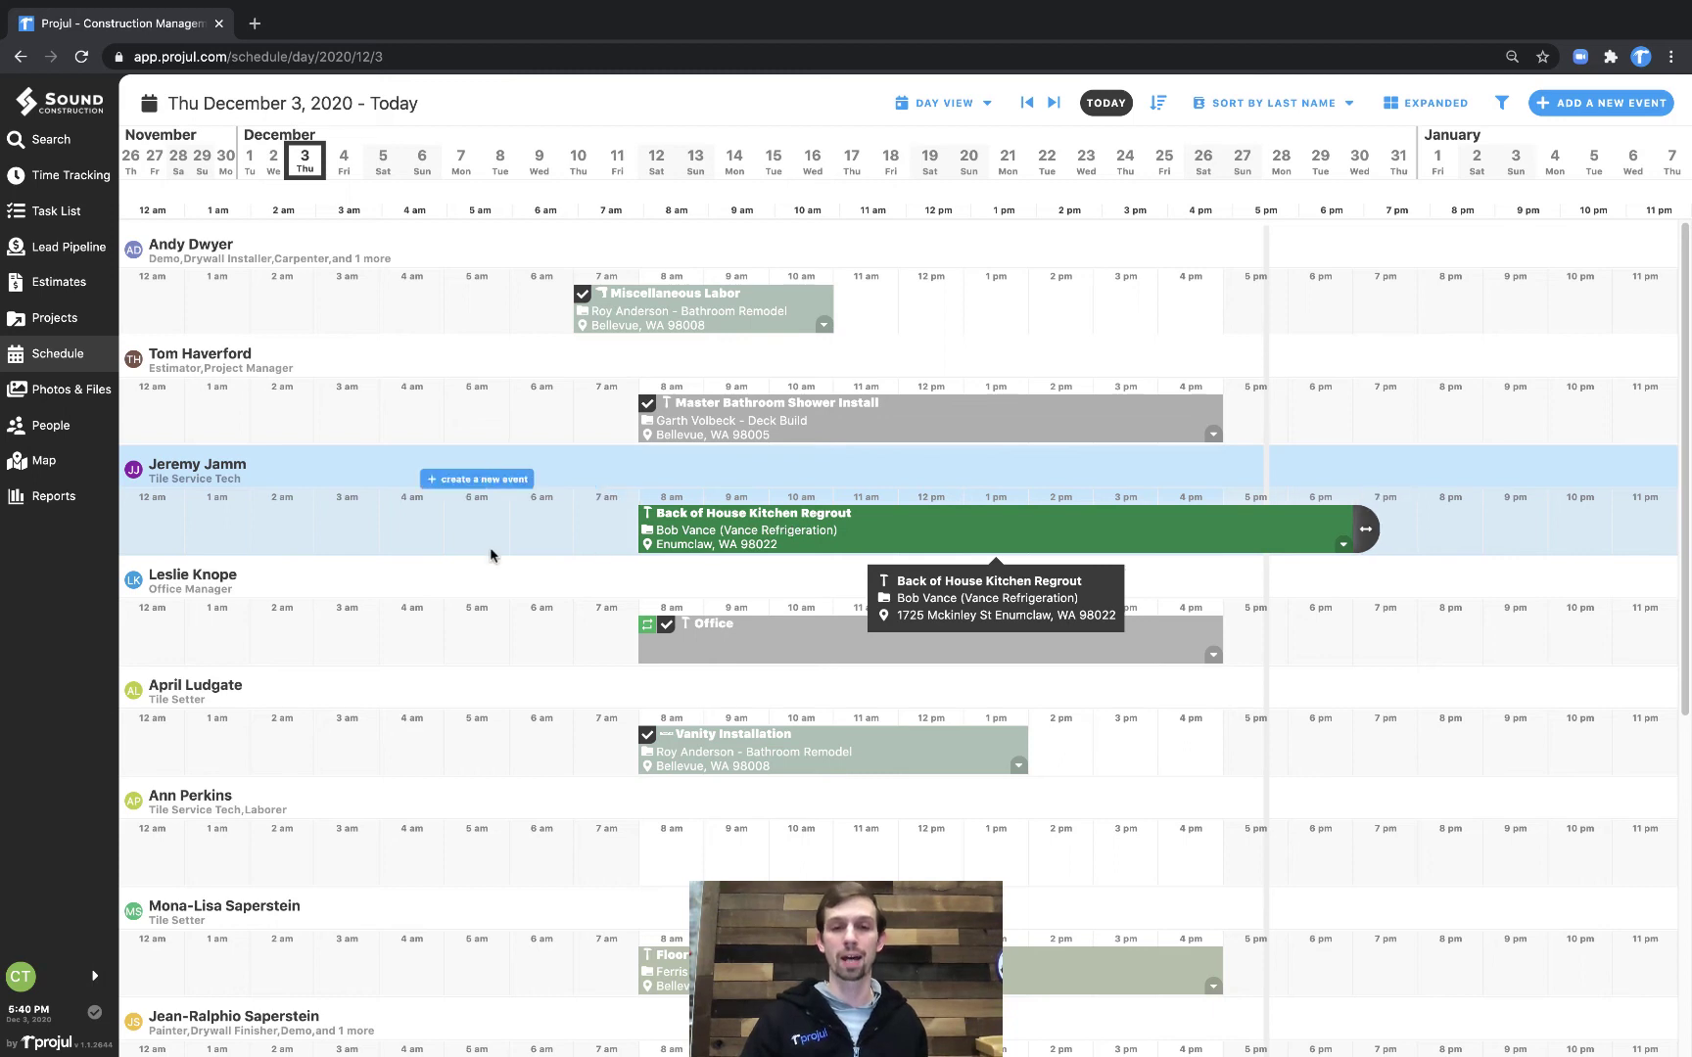
mouse_move(869, 546)
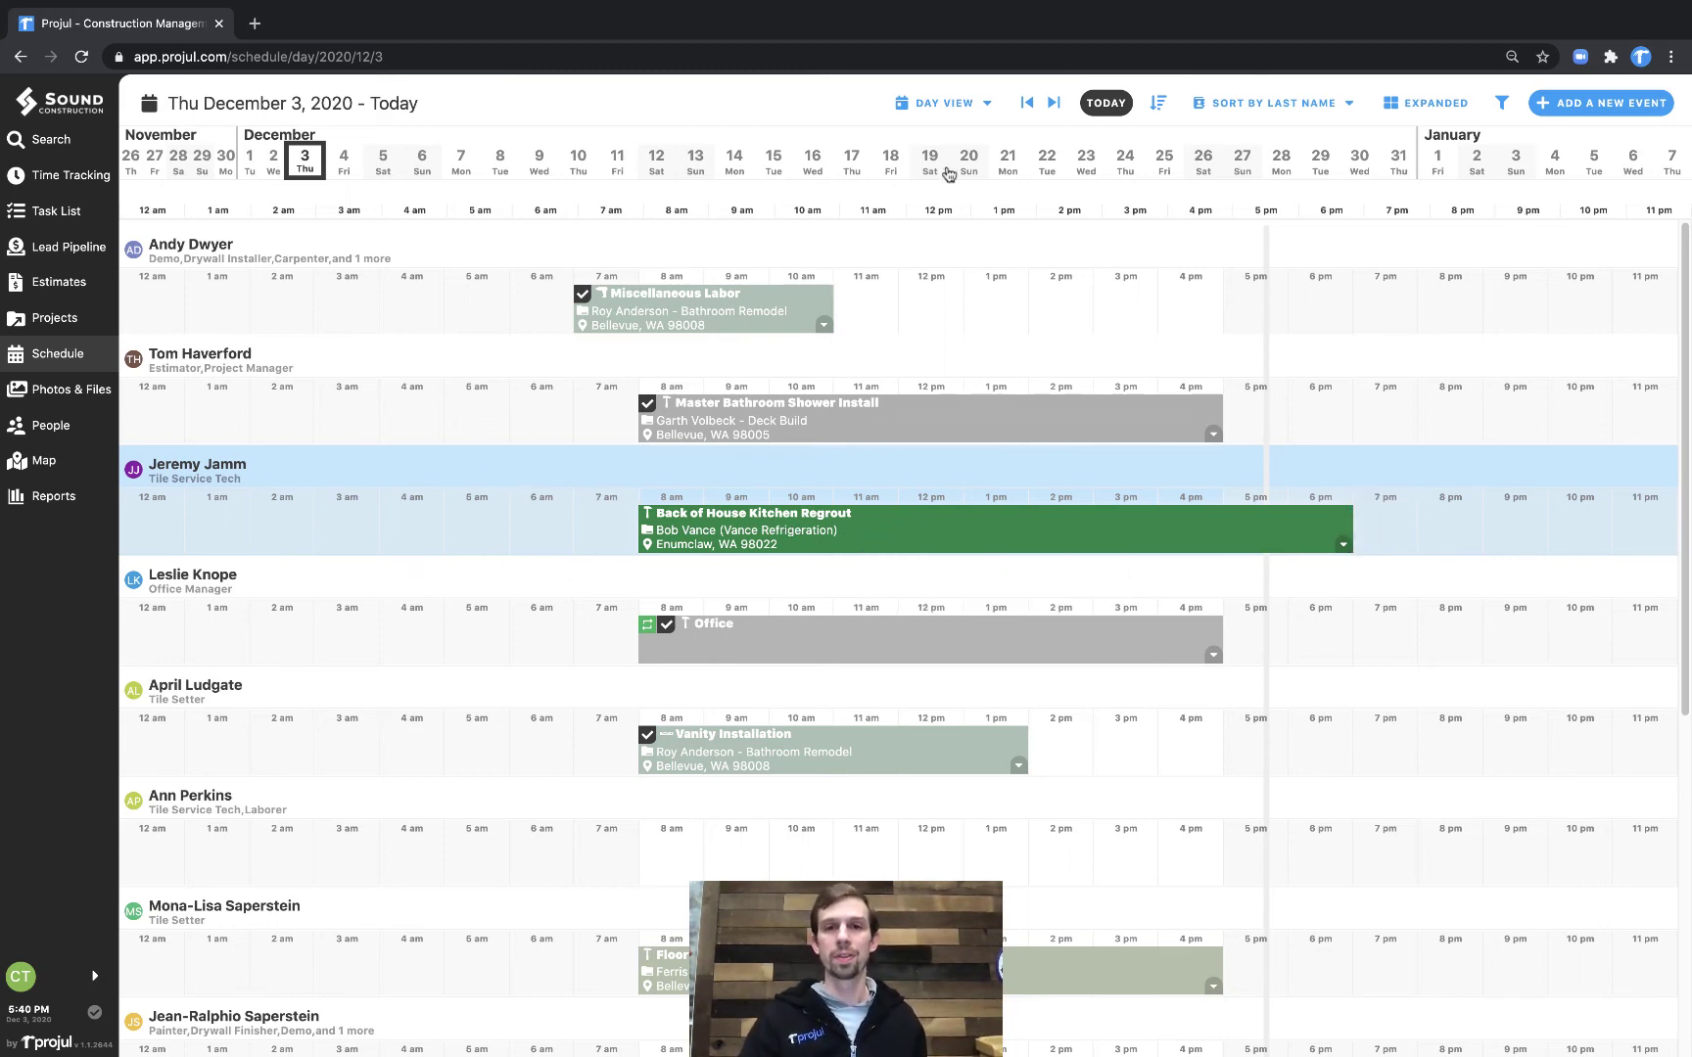
left_click(941, 103)
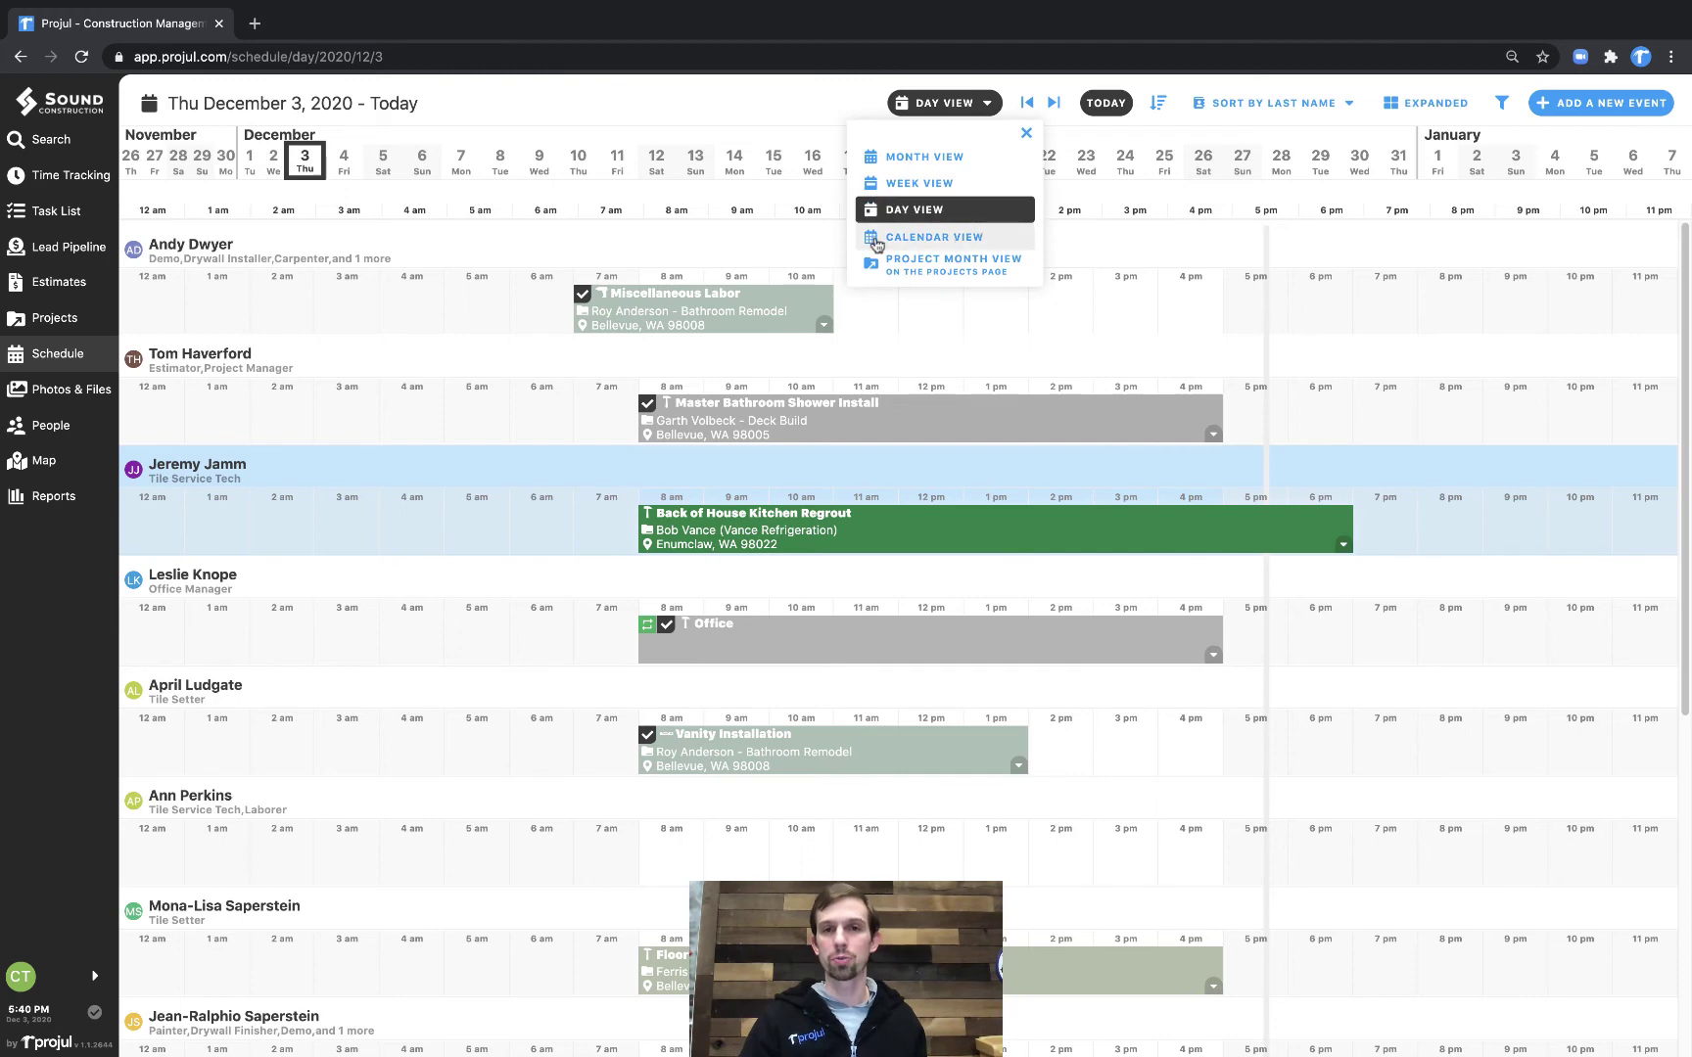
- Switch to Calendar View in compact mode and expand December 3's full event list
left_click(922, 243)
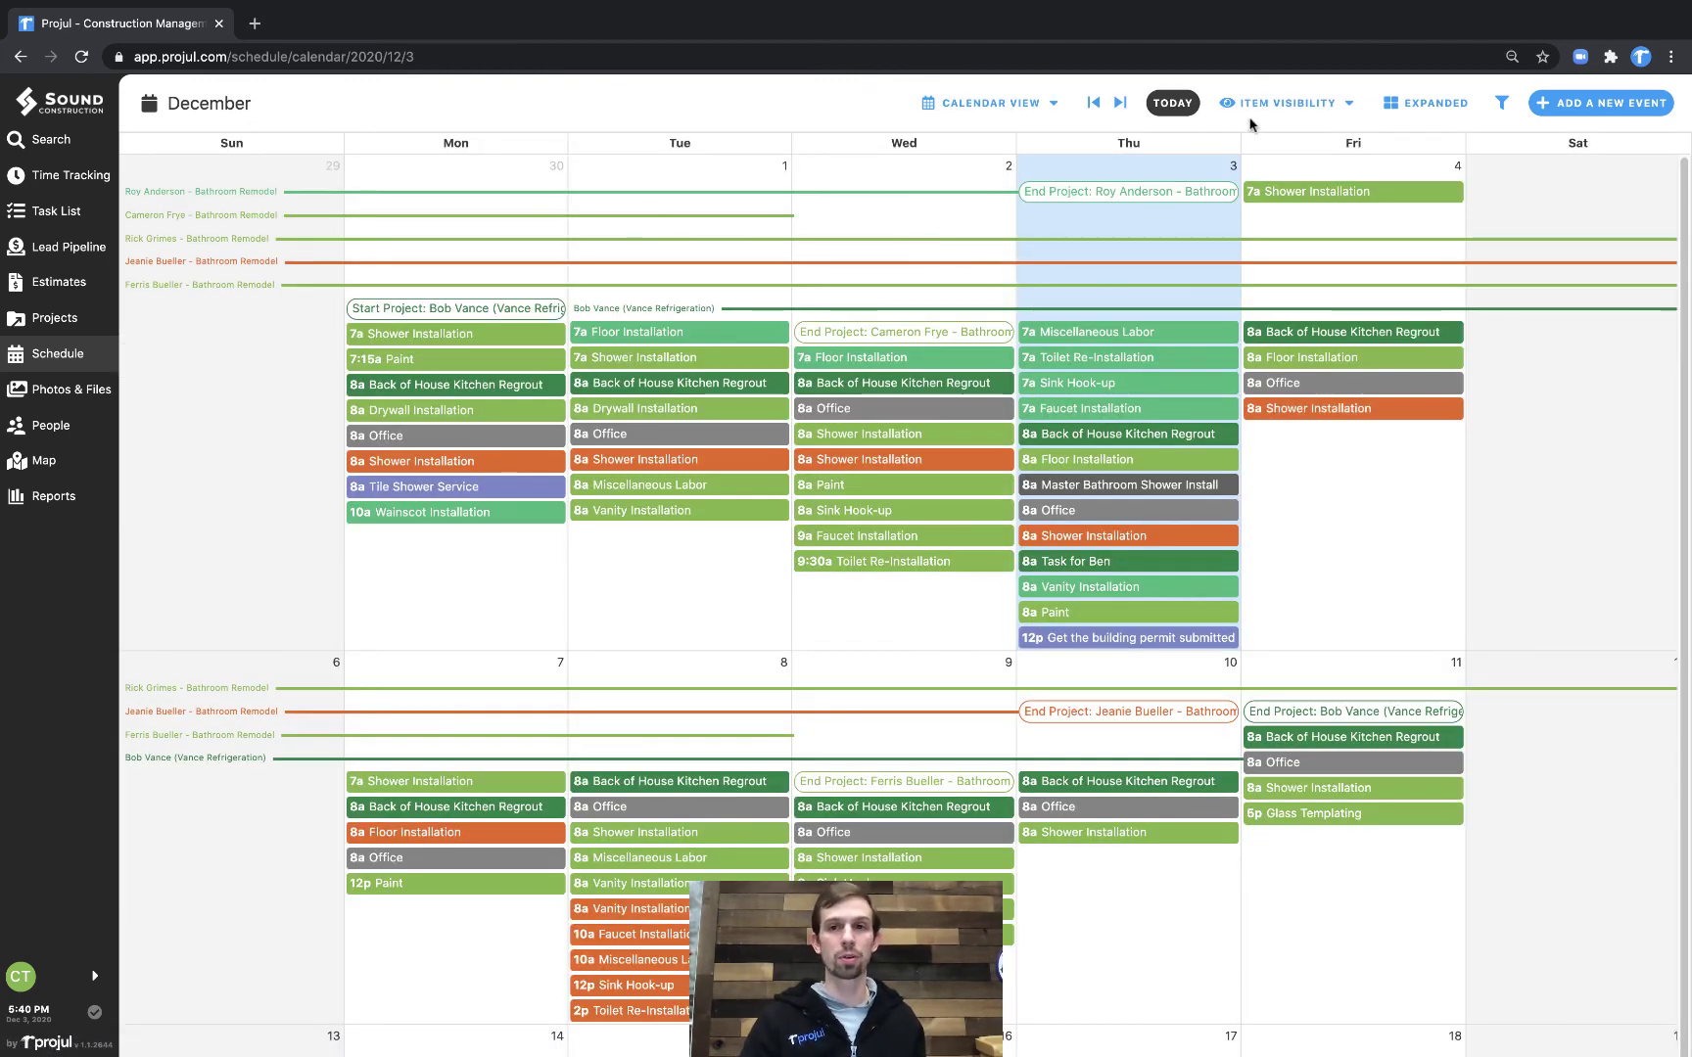
left_click(1393, 105)
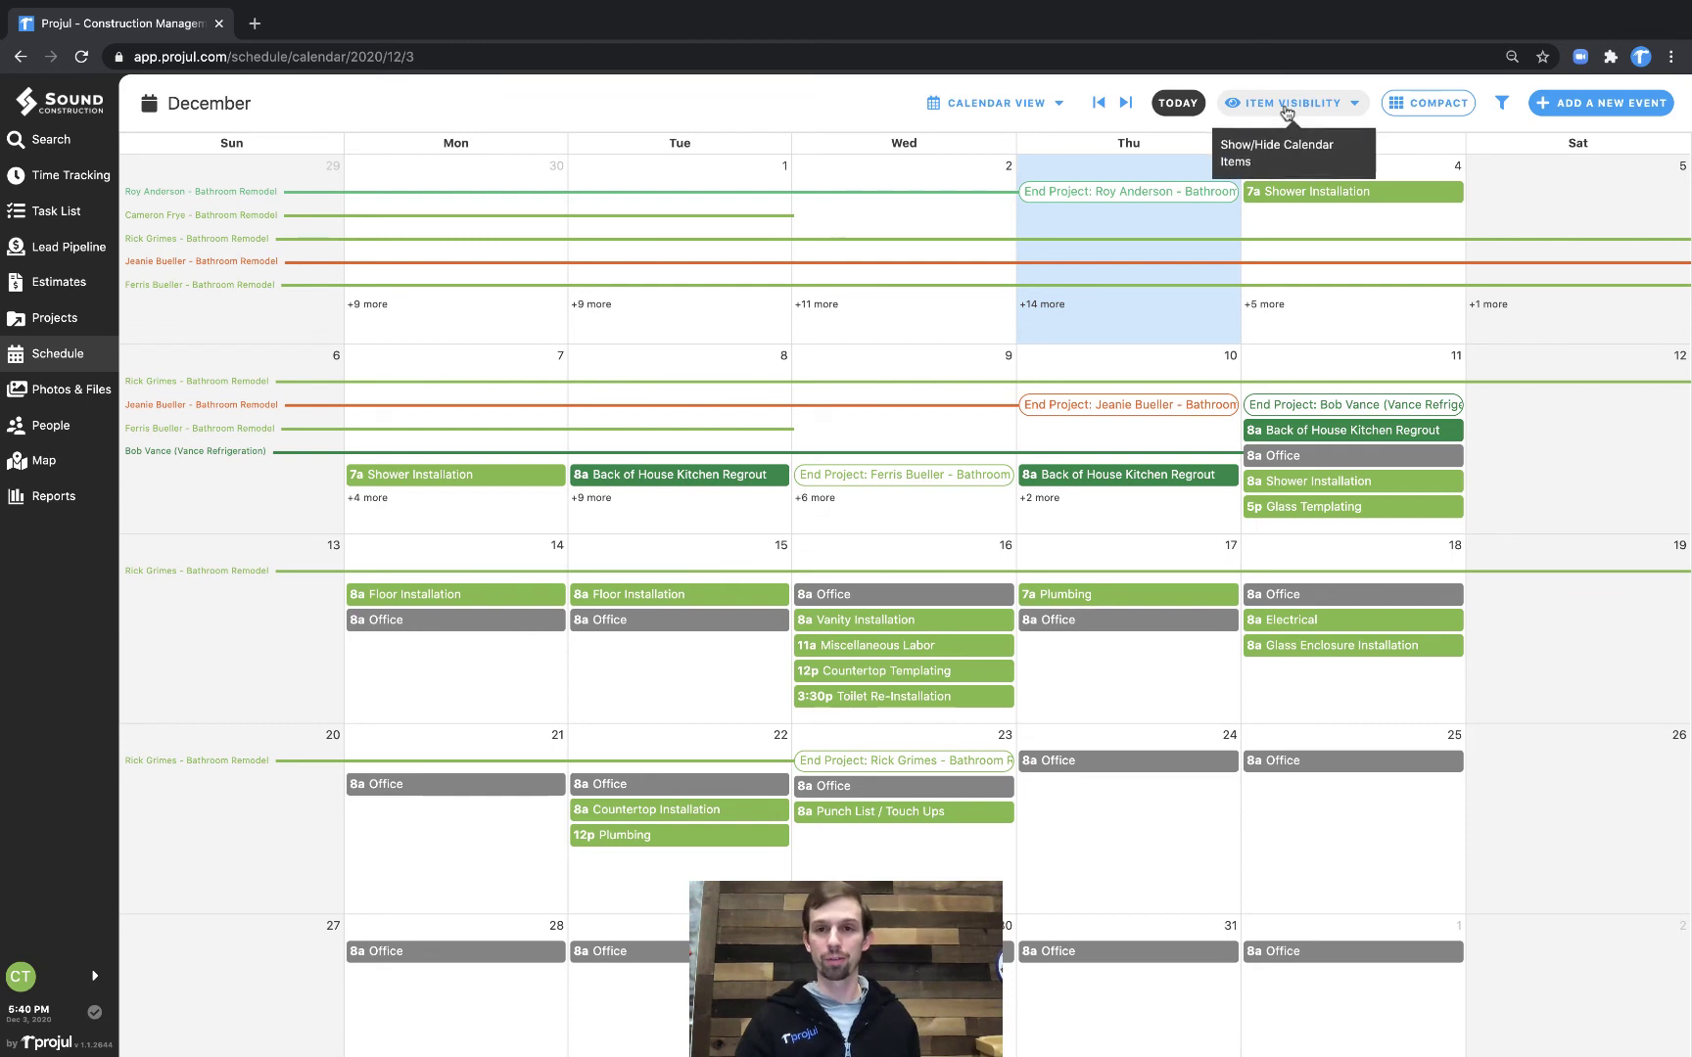
left_click(1043, 305)
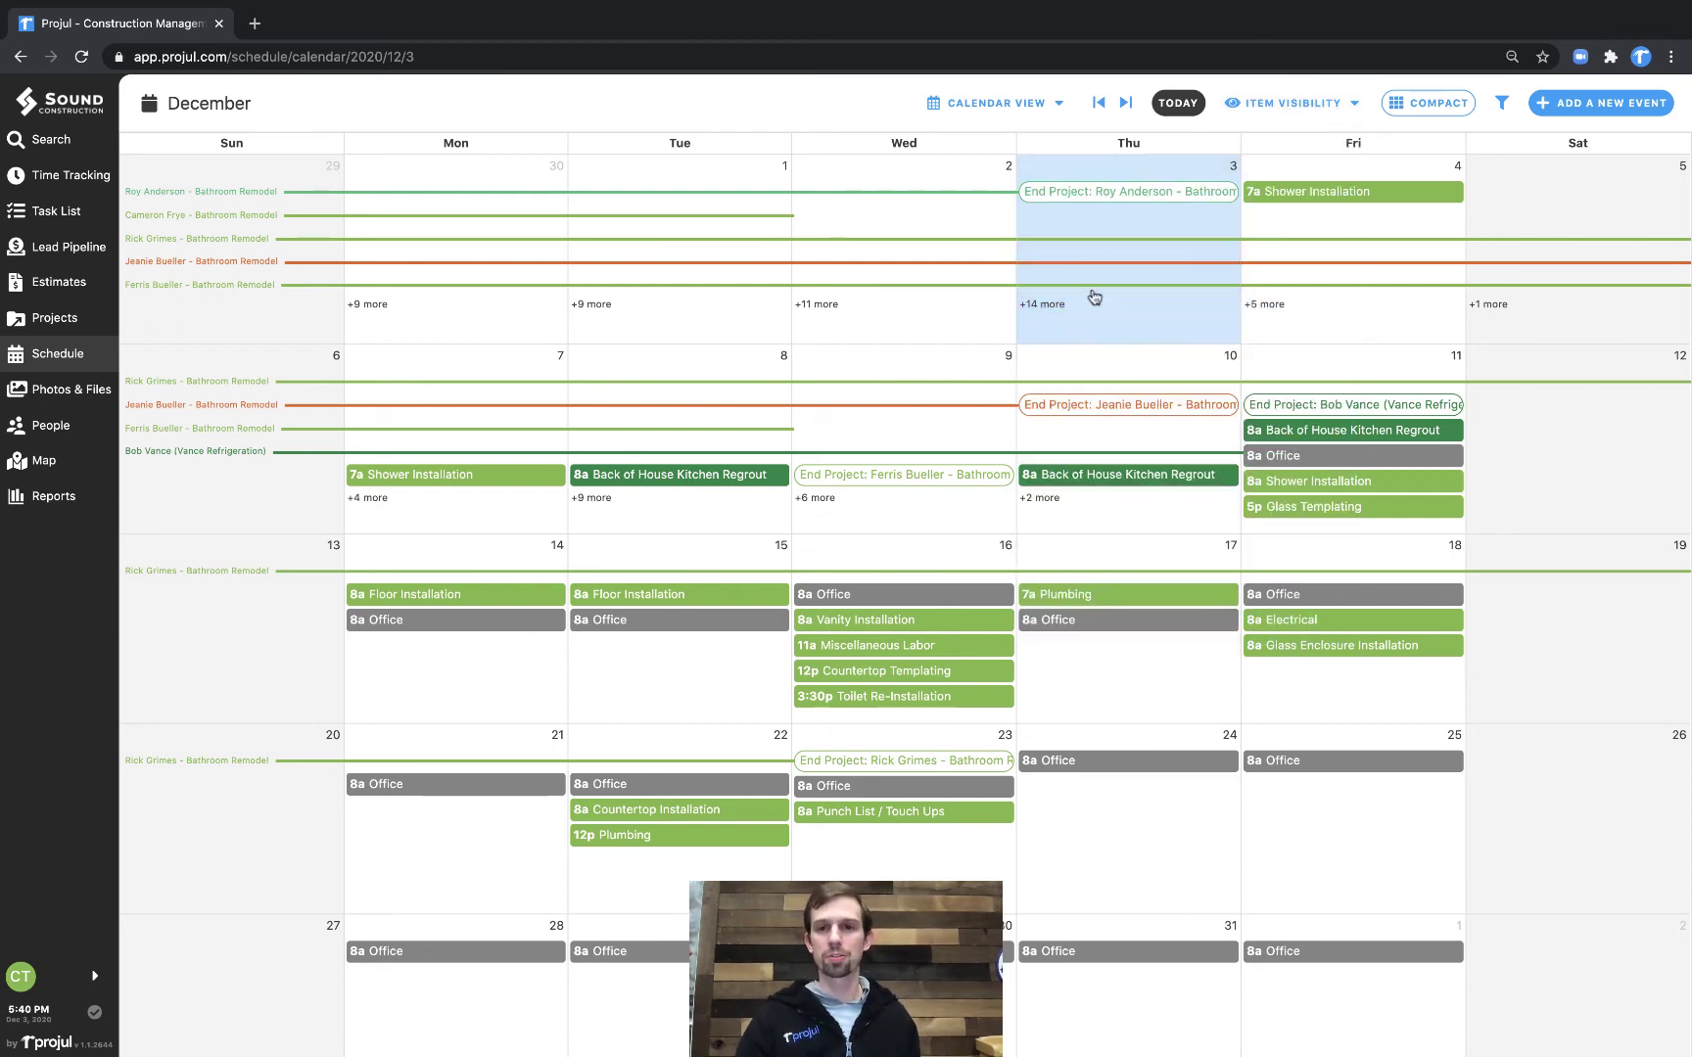
left_click(1043, 306)
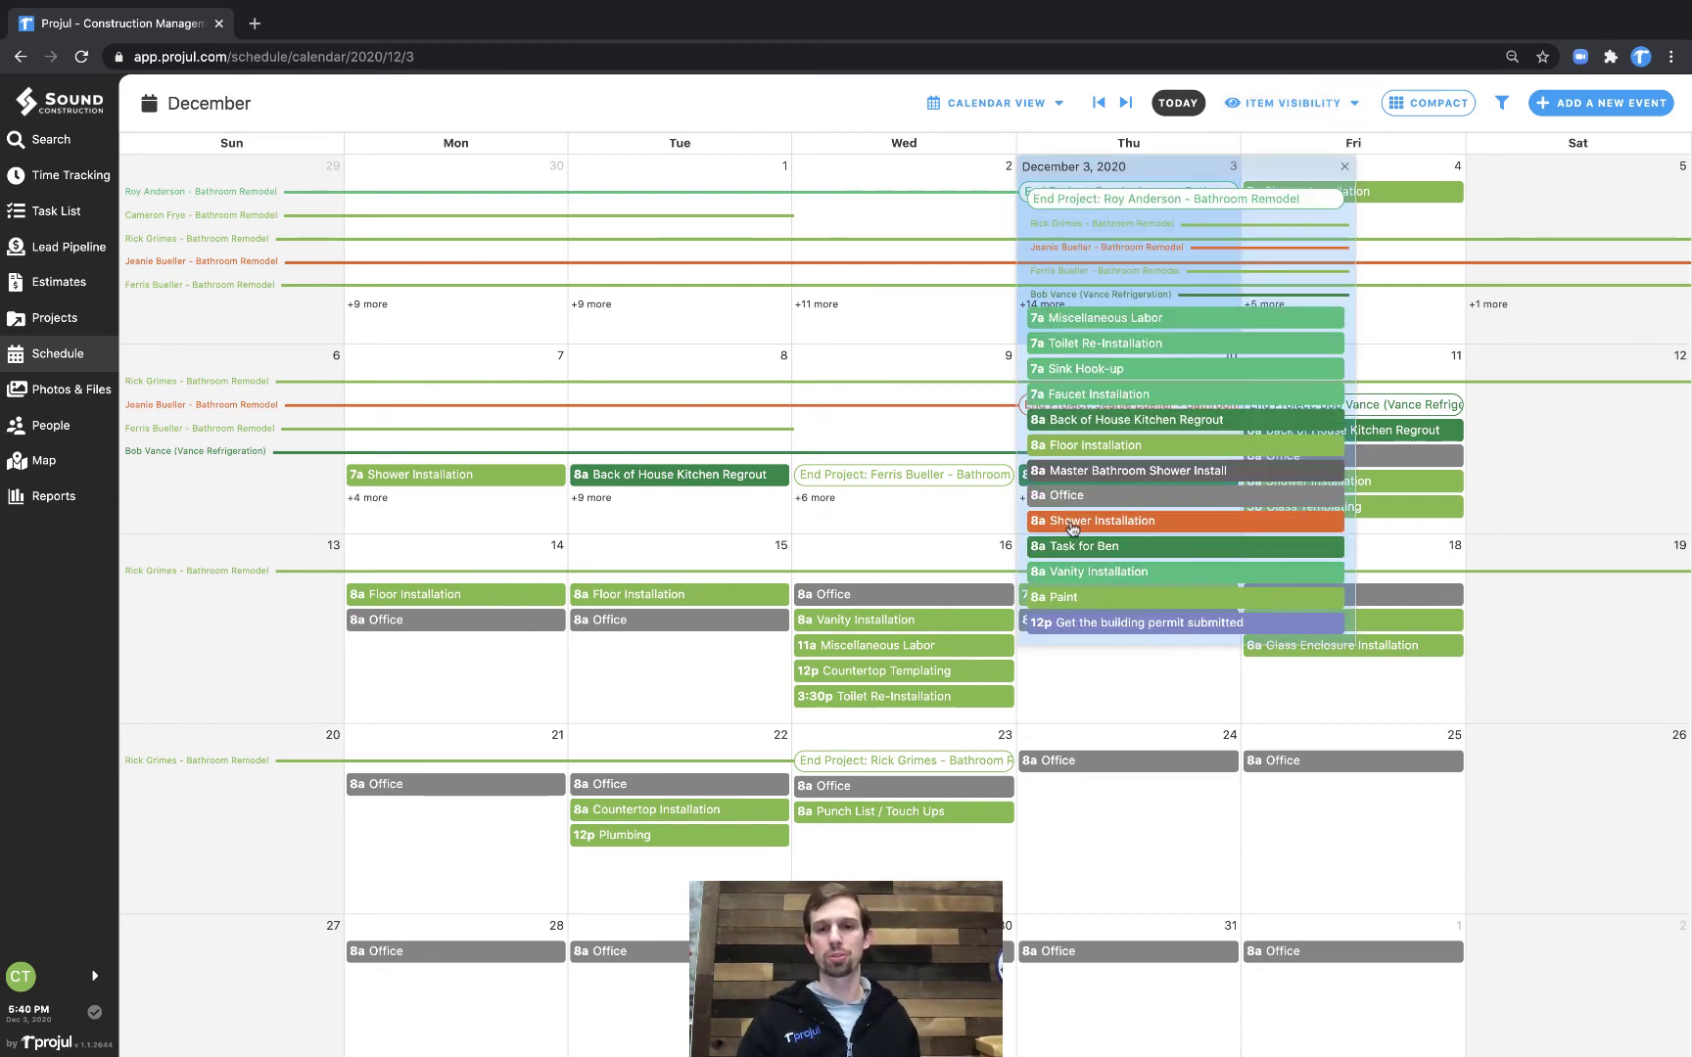
- Hide non-project tasks, project tasks, project lines, and project start and end dates
left_click(1285, 103)
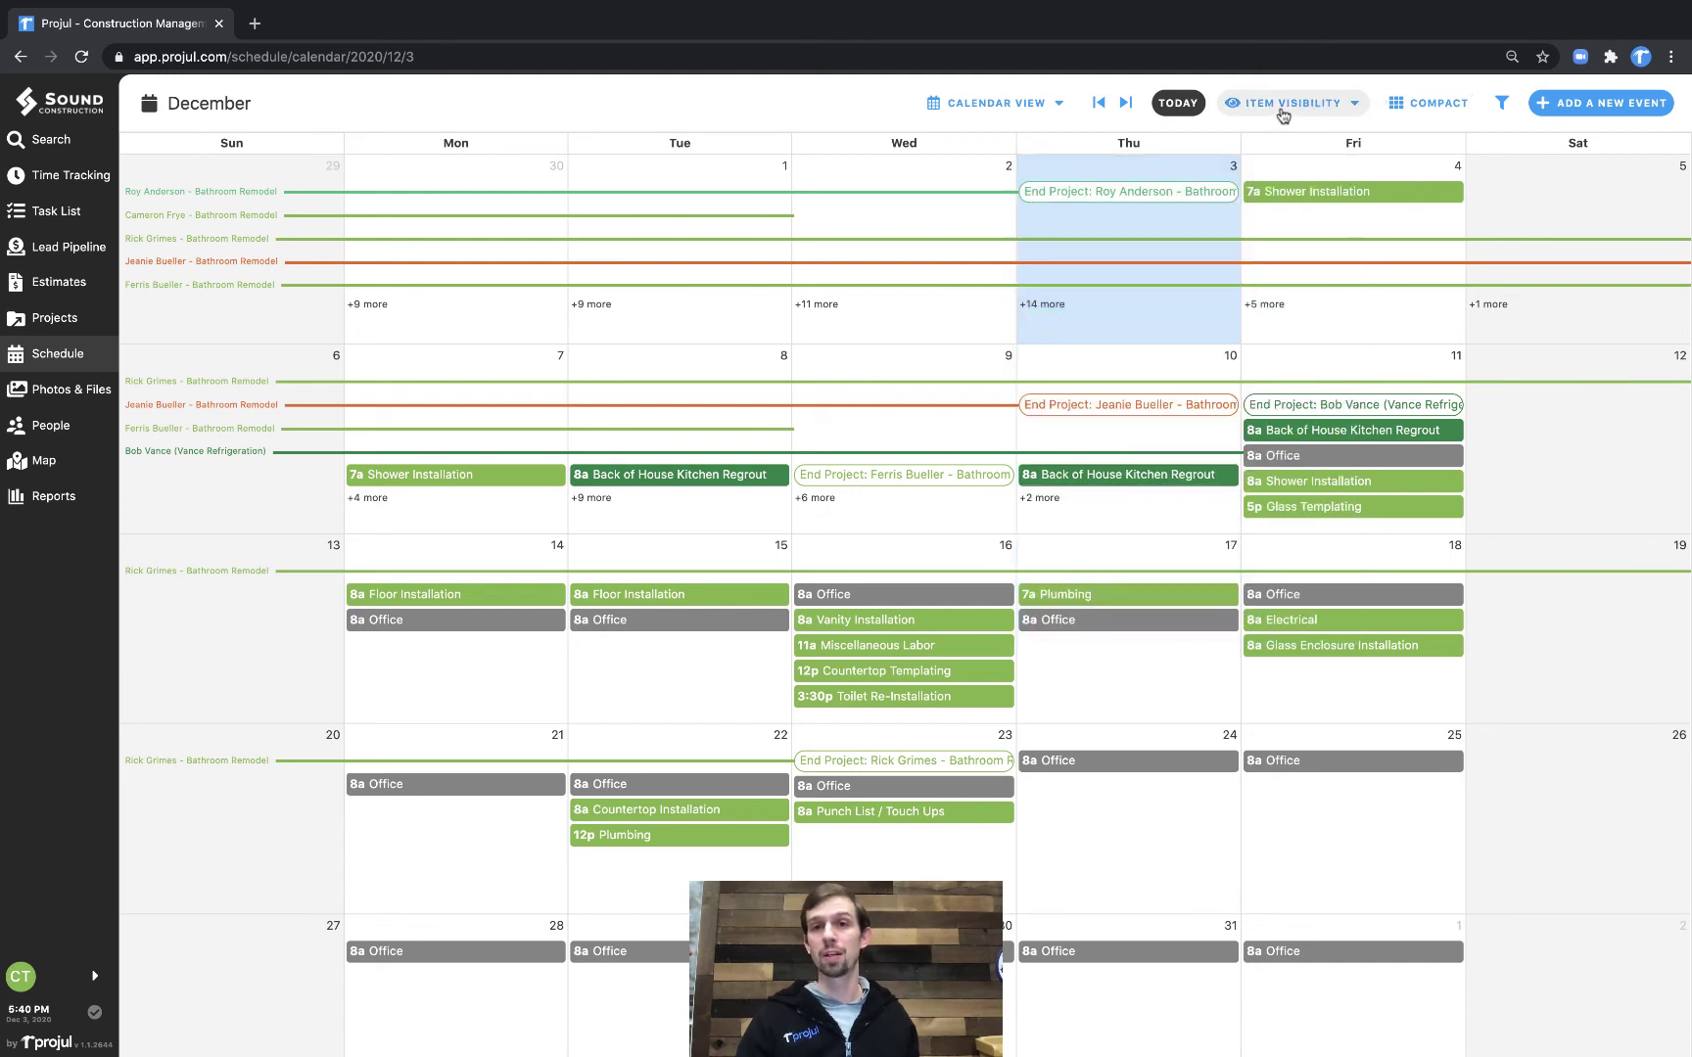
left_click(1284, 102)
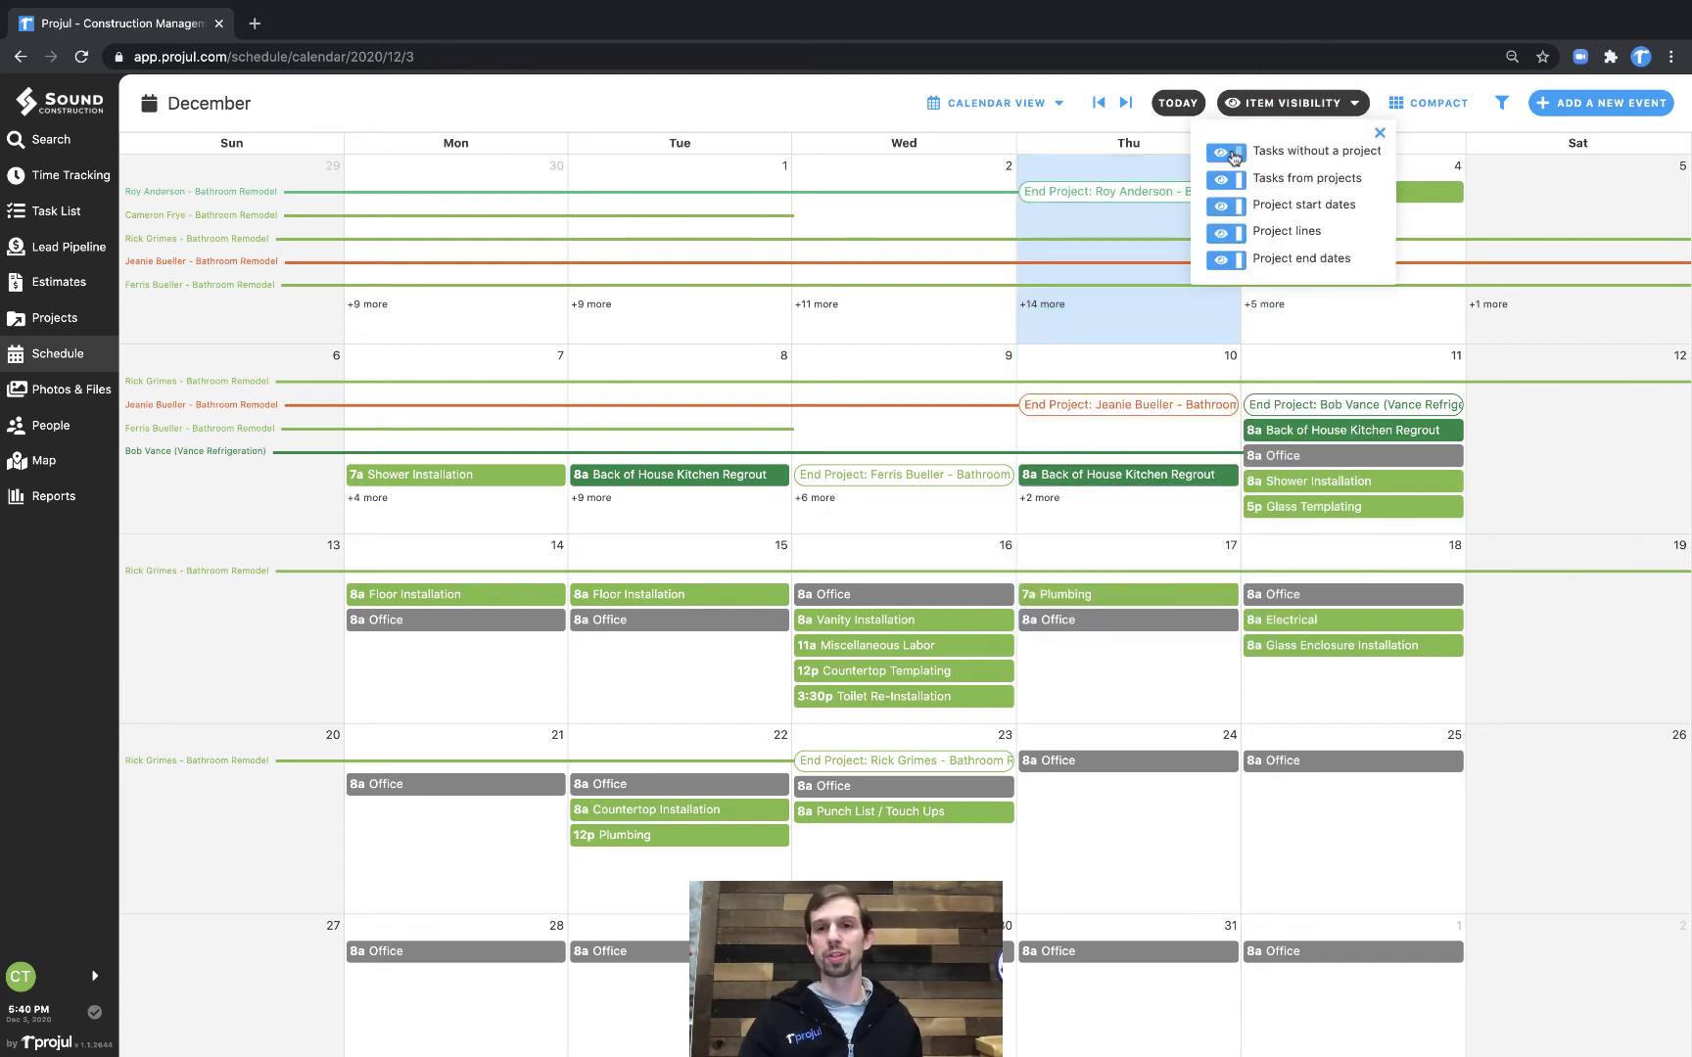
left_click(1234, 155)
left_click(1225, 179)
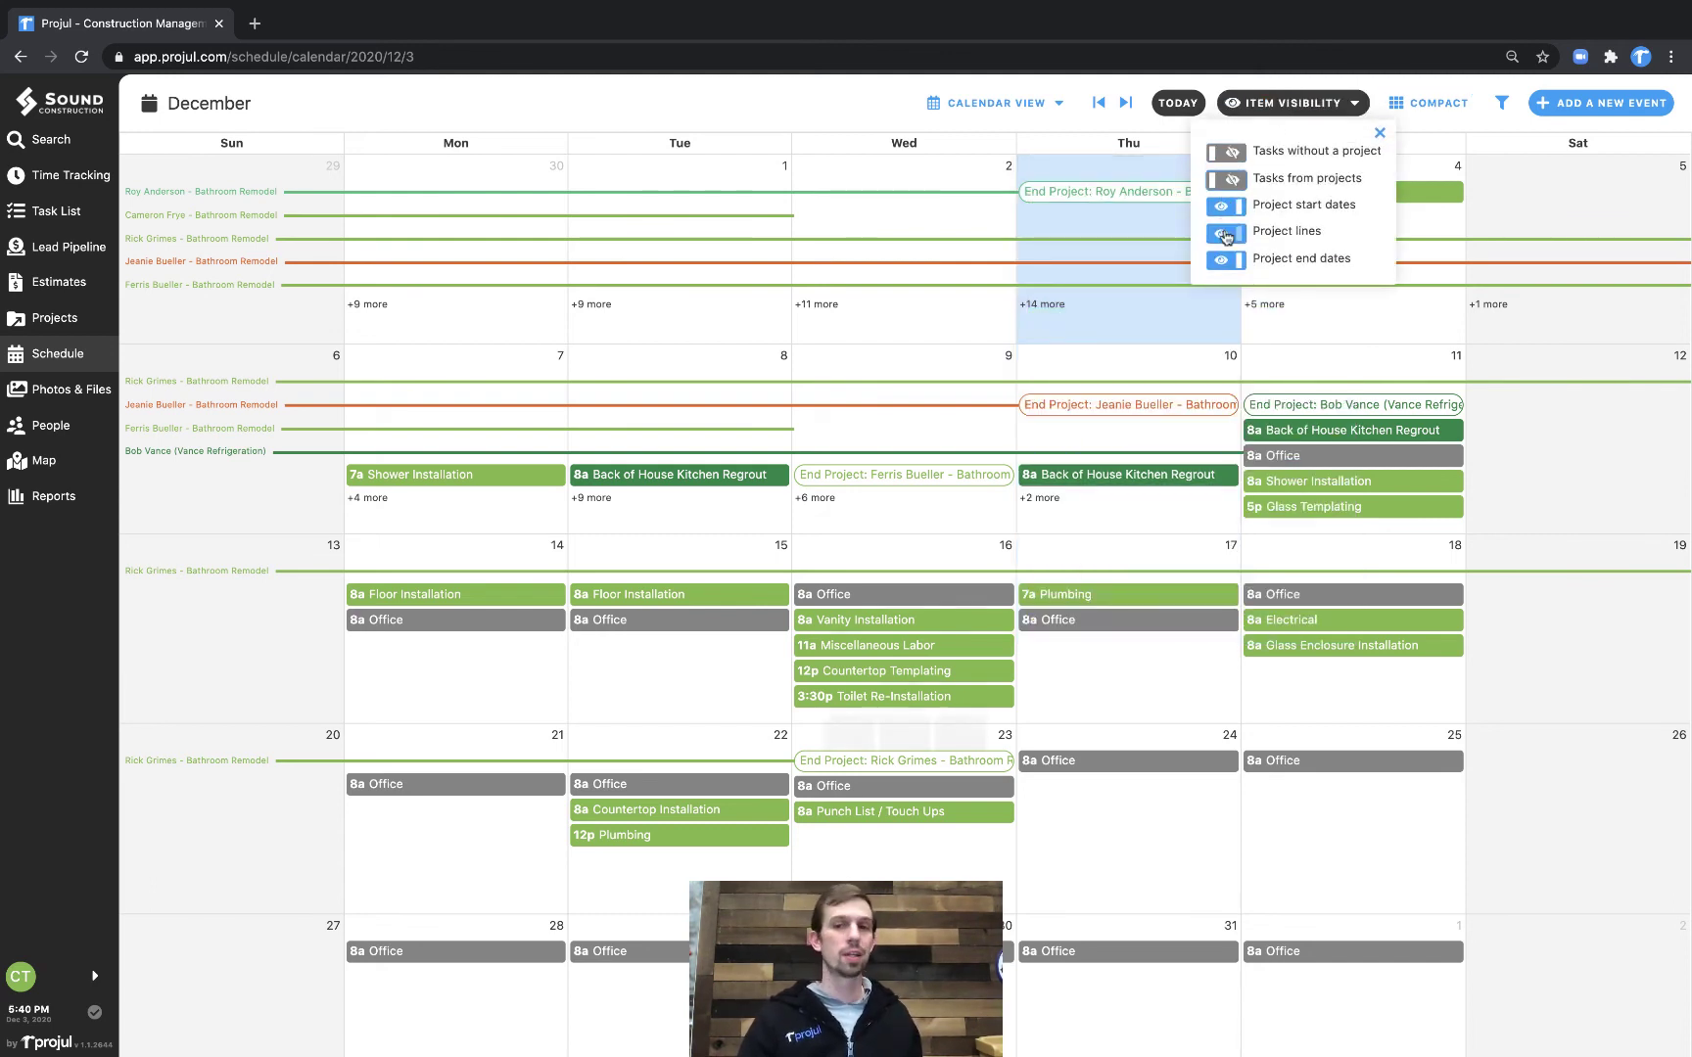
left_click(1225, 233)
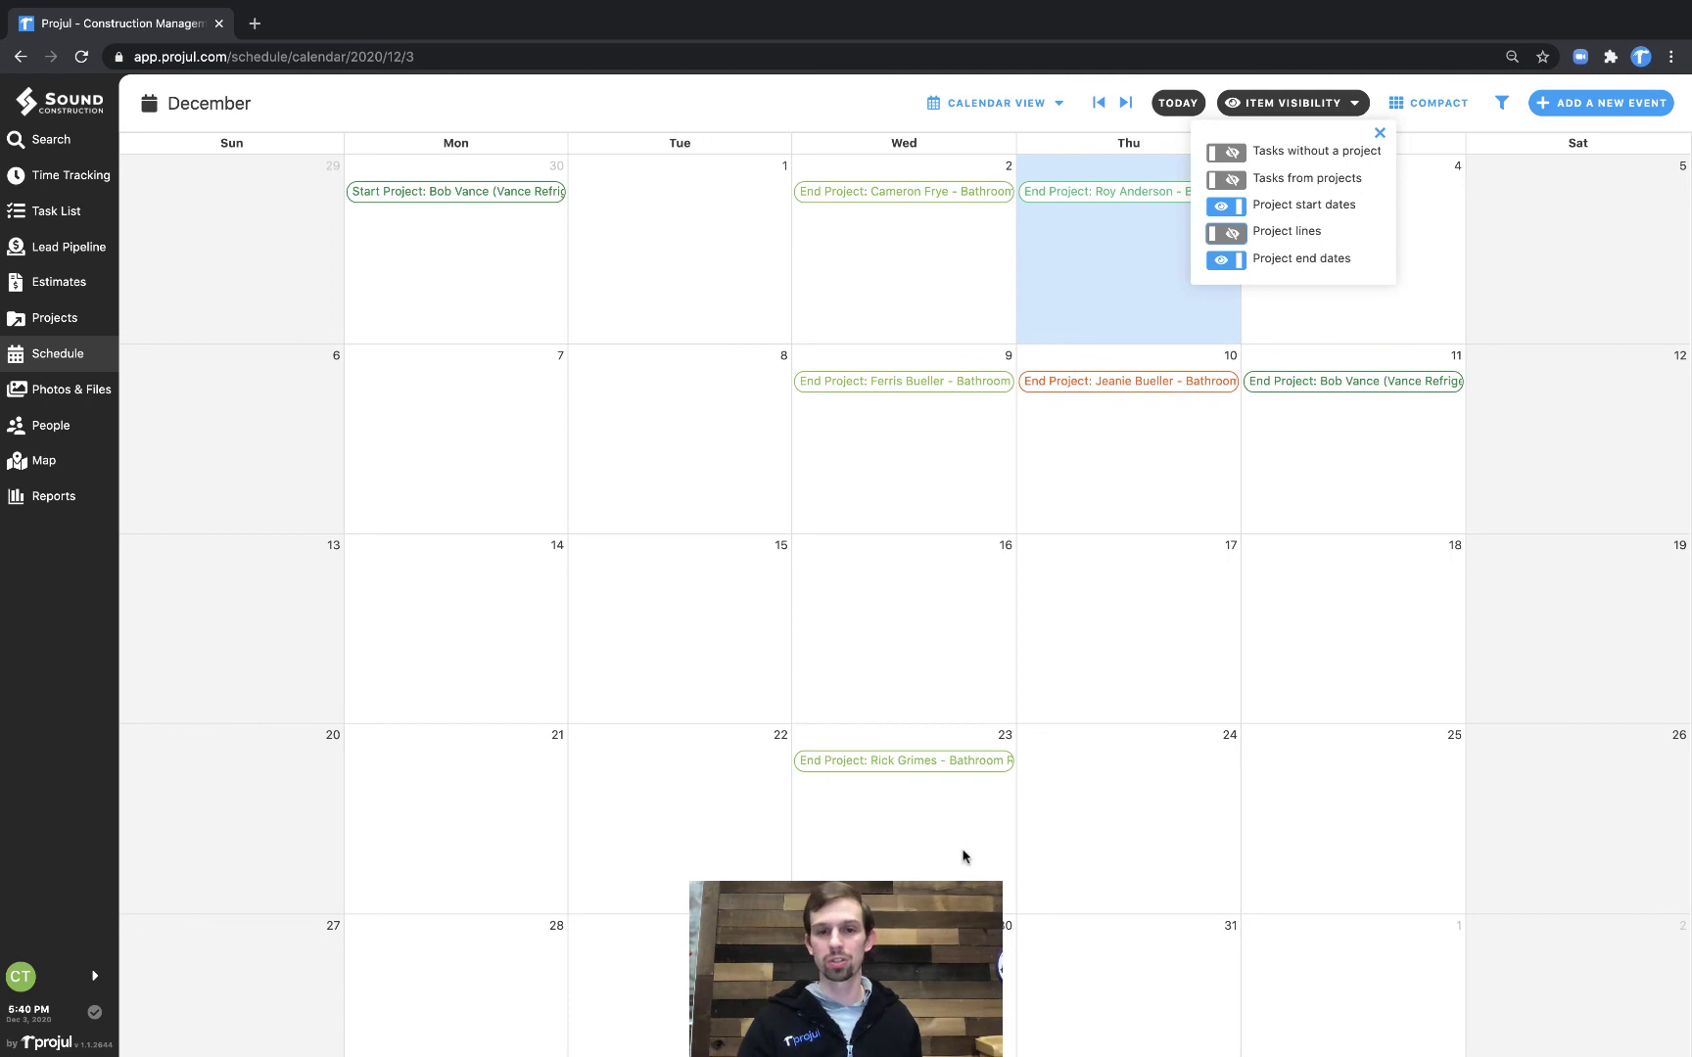
left_click(1225, 207)
left_click(1233, 267)
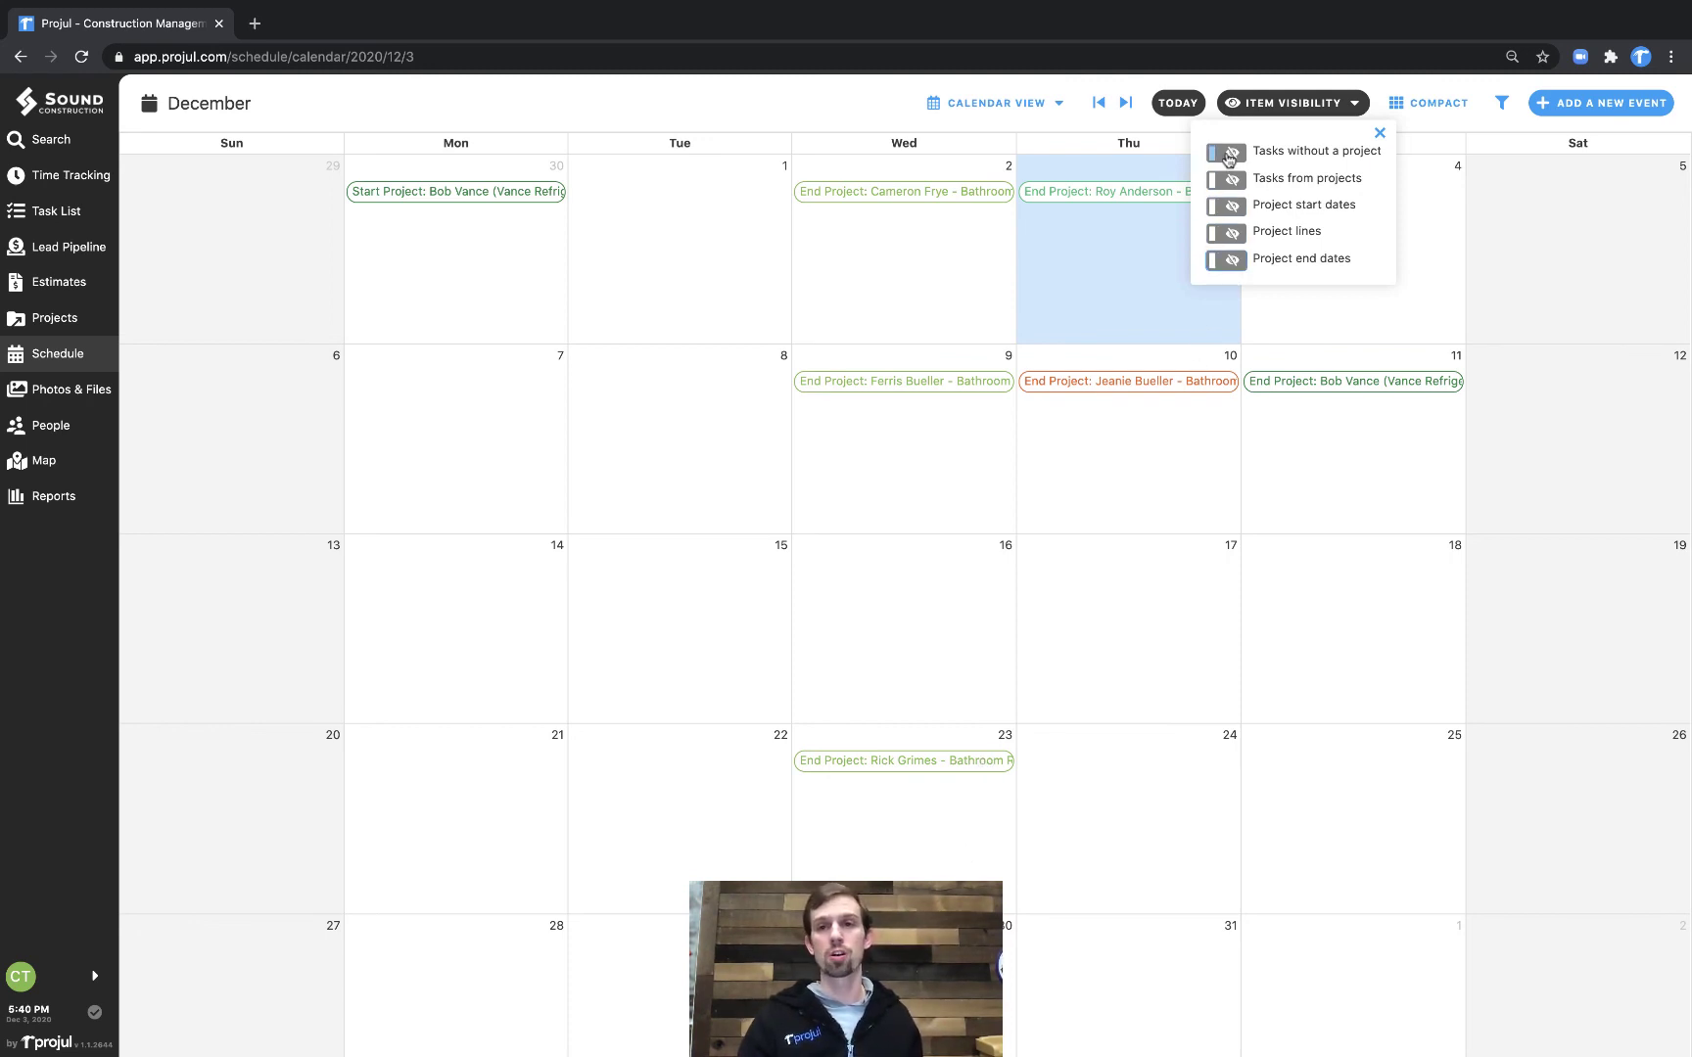
- Show project tasks, non-project tasks, project start dates and project lines again
left_click(1224, 179)
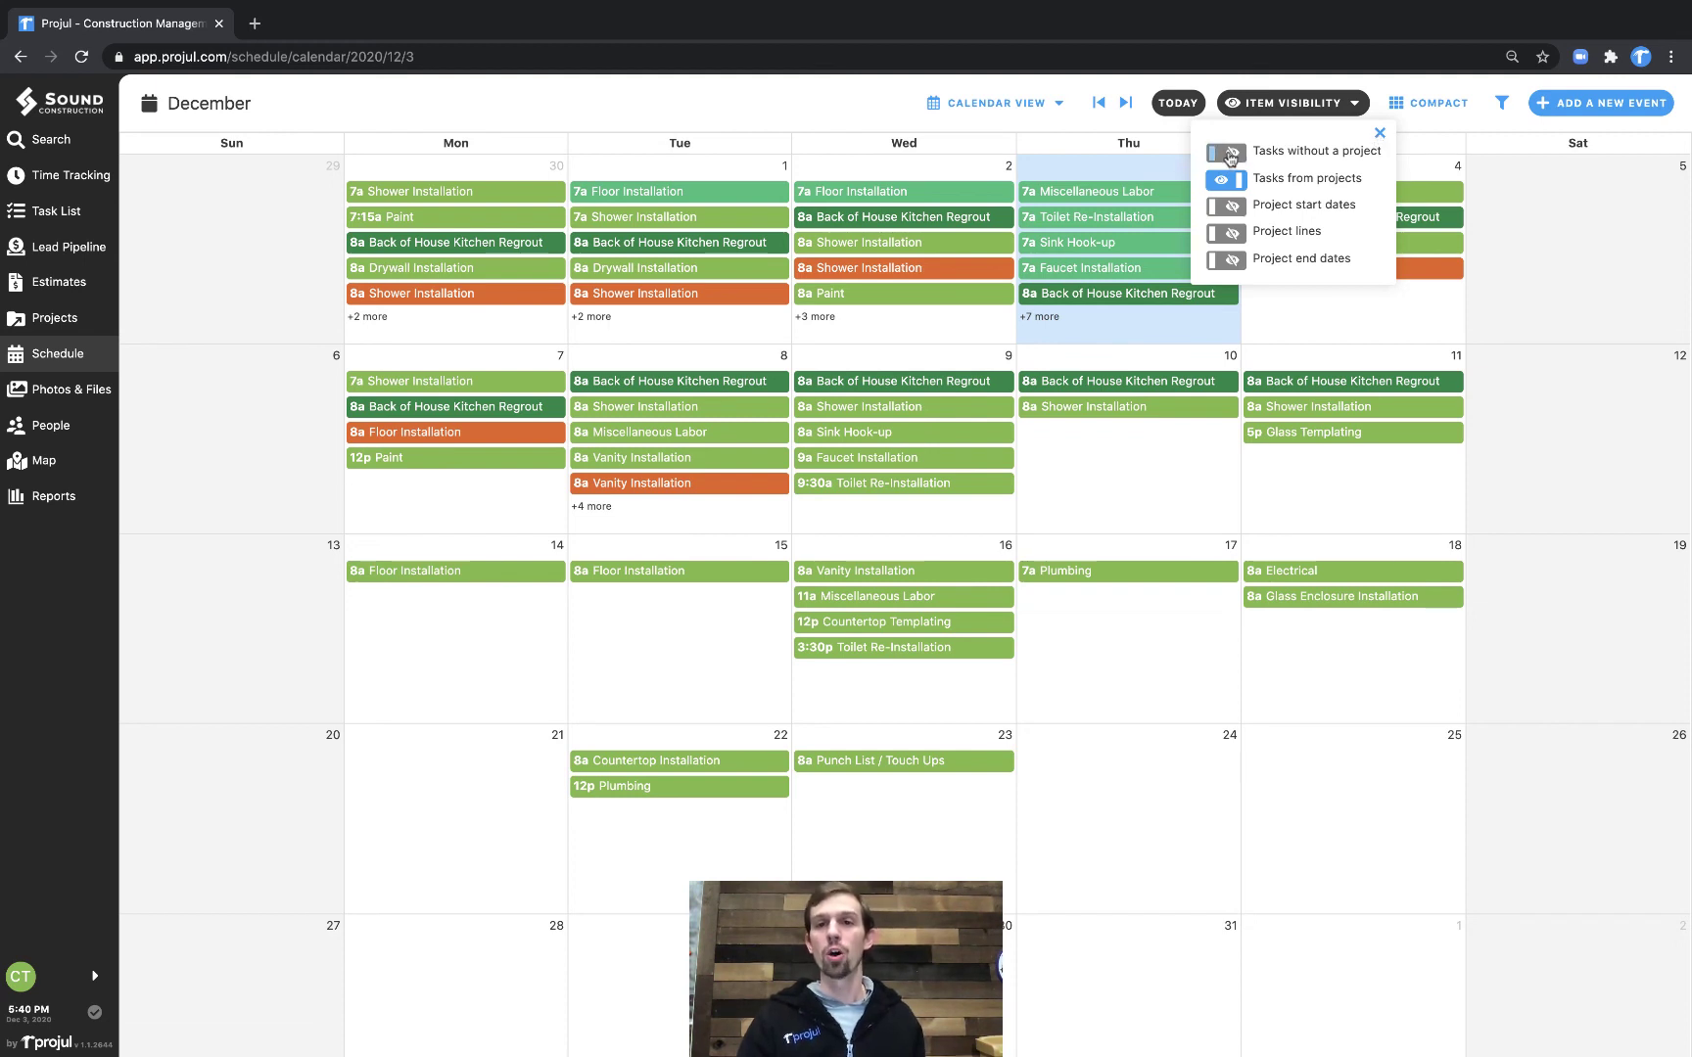
left_click(1226, 153)
left_click(1236, 208)
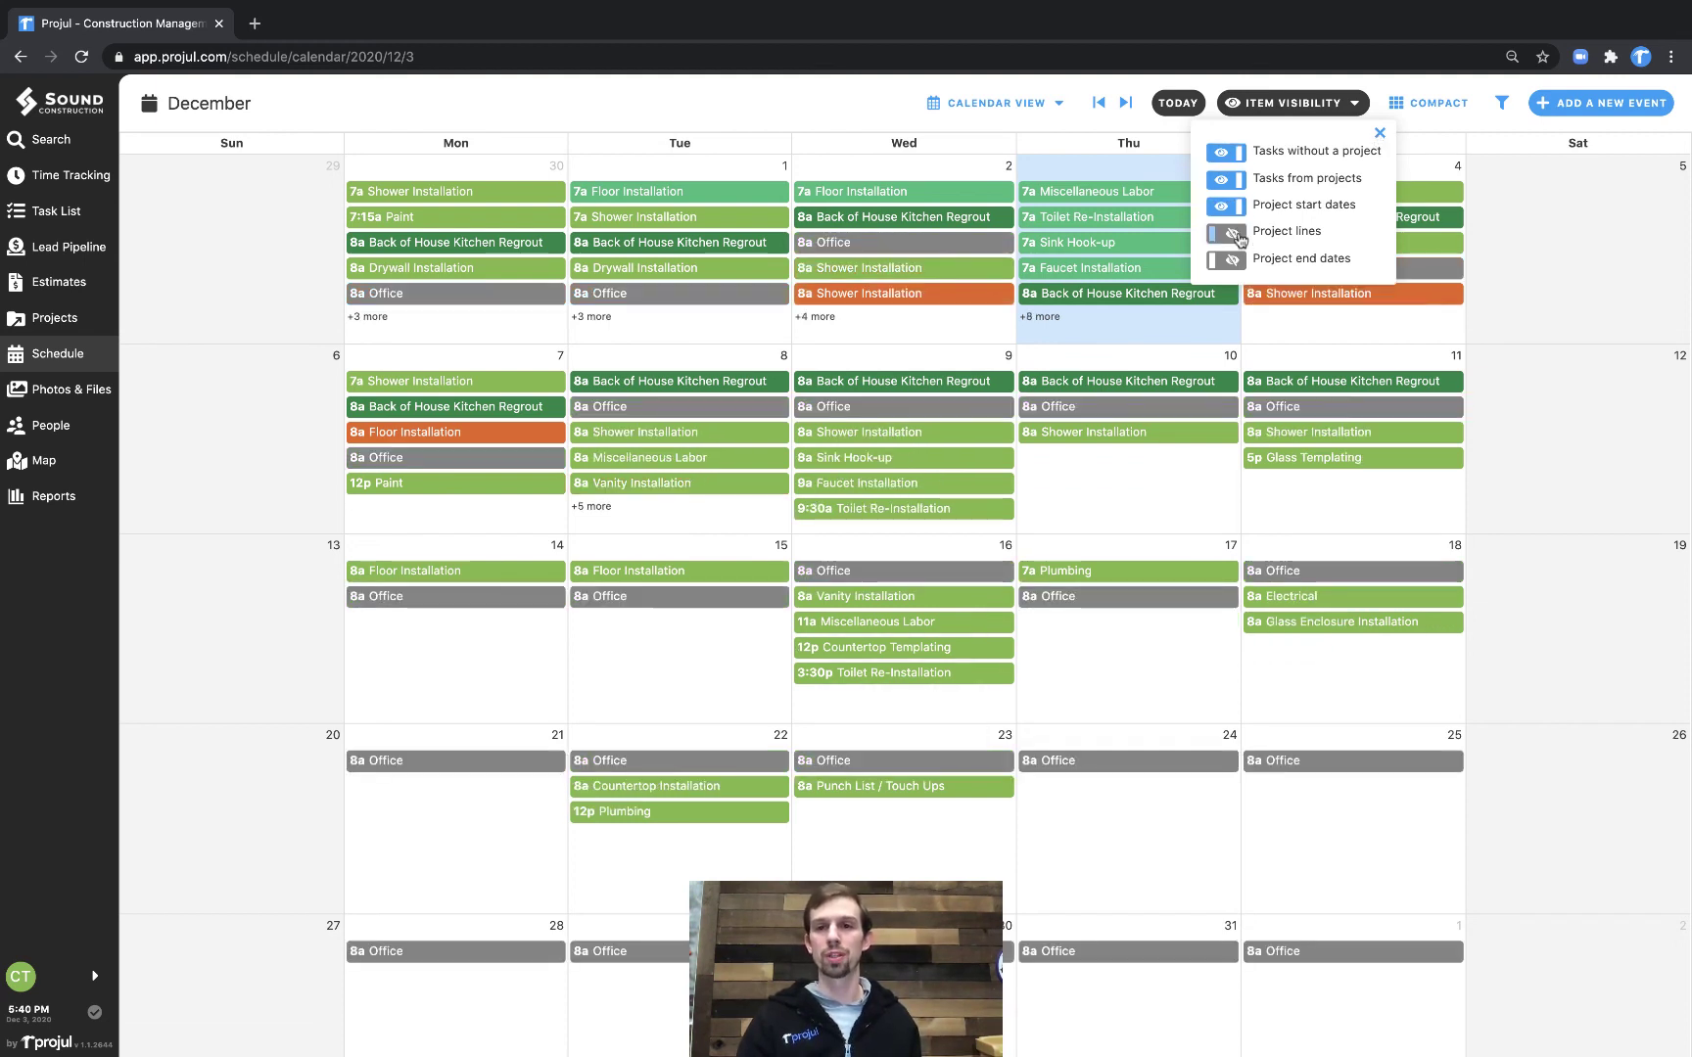
left_click(1229, 233)
- Filter the calendar to the Vance Refrigeration project, then clear the filter
left_click(1501, 103)
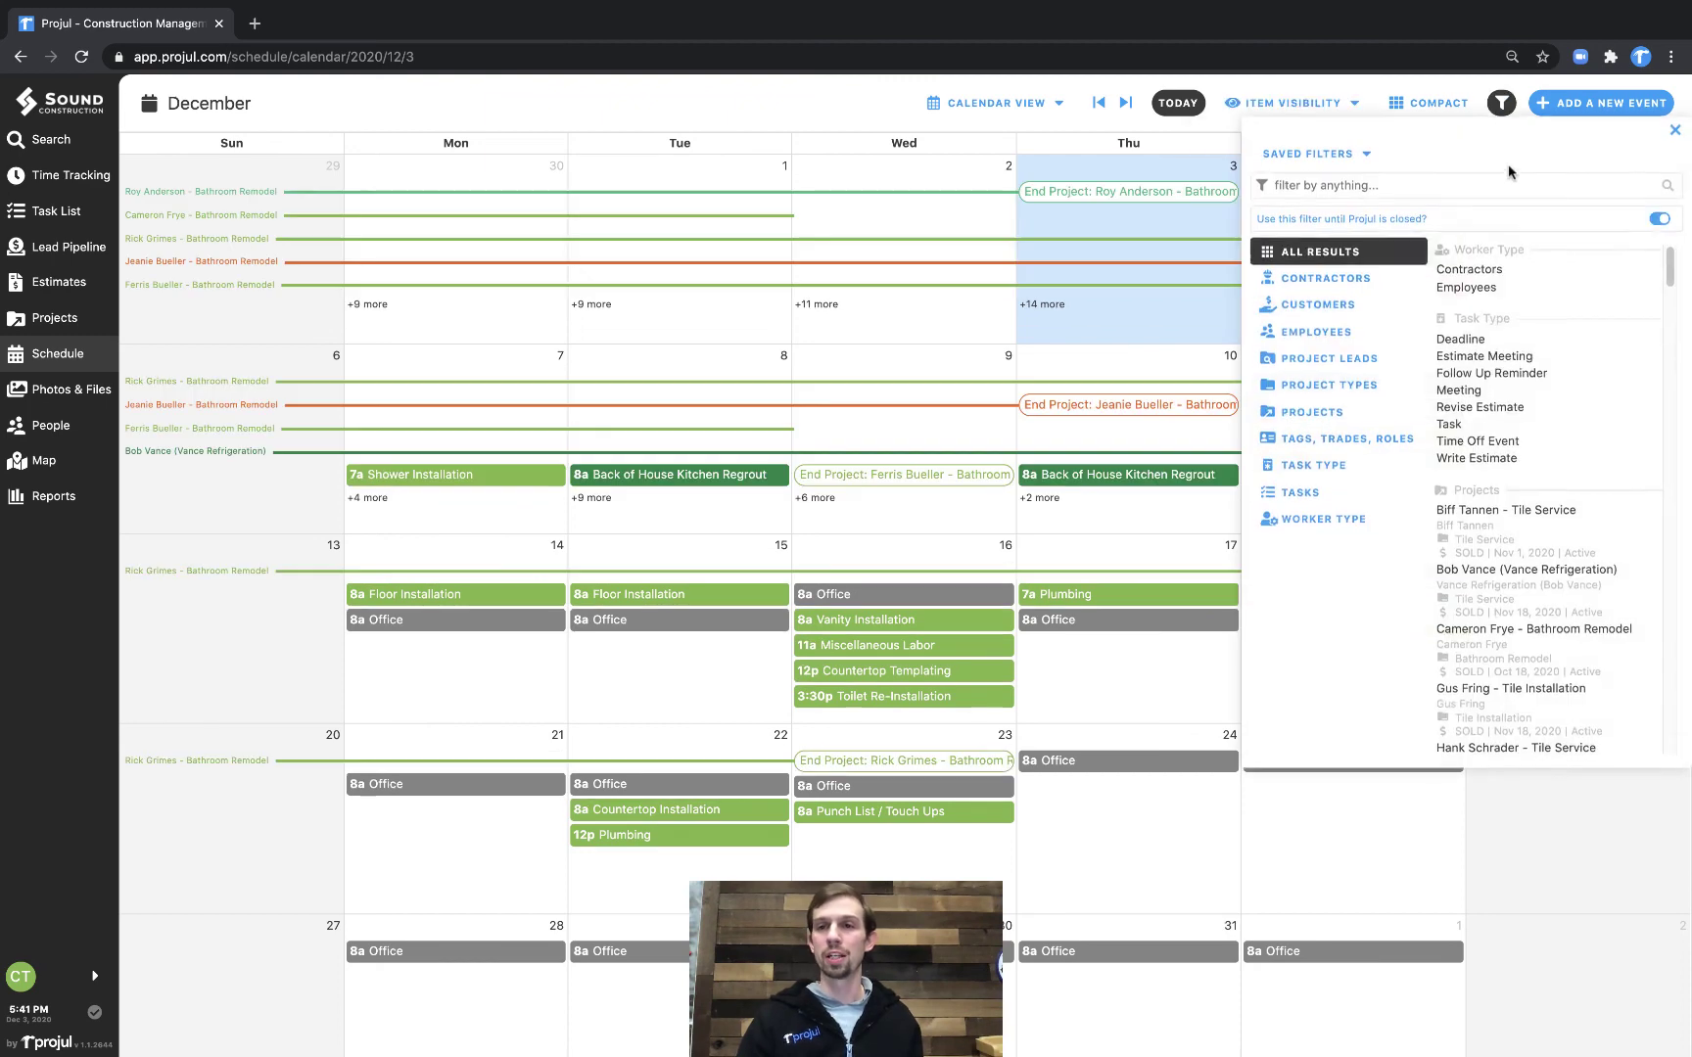
left_click(1529, 599)
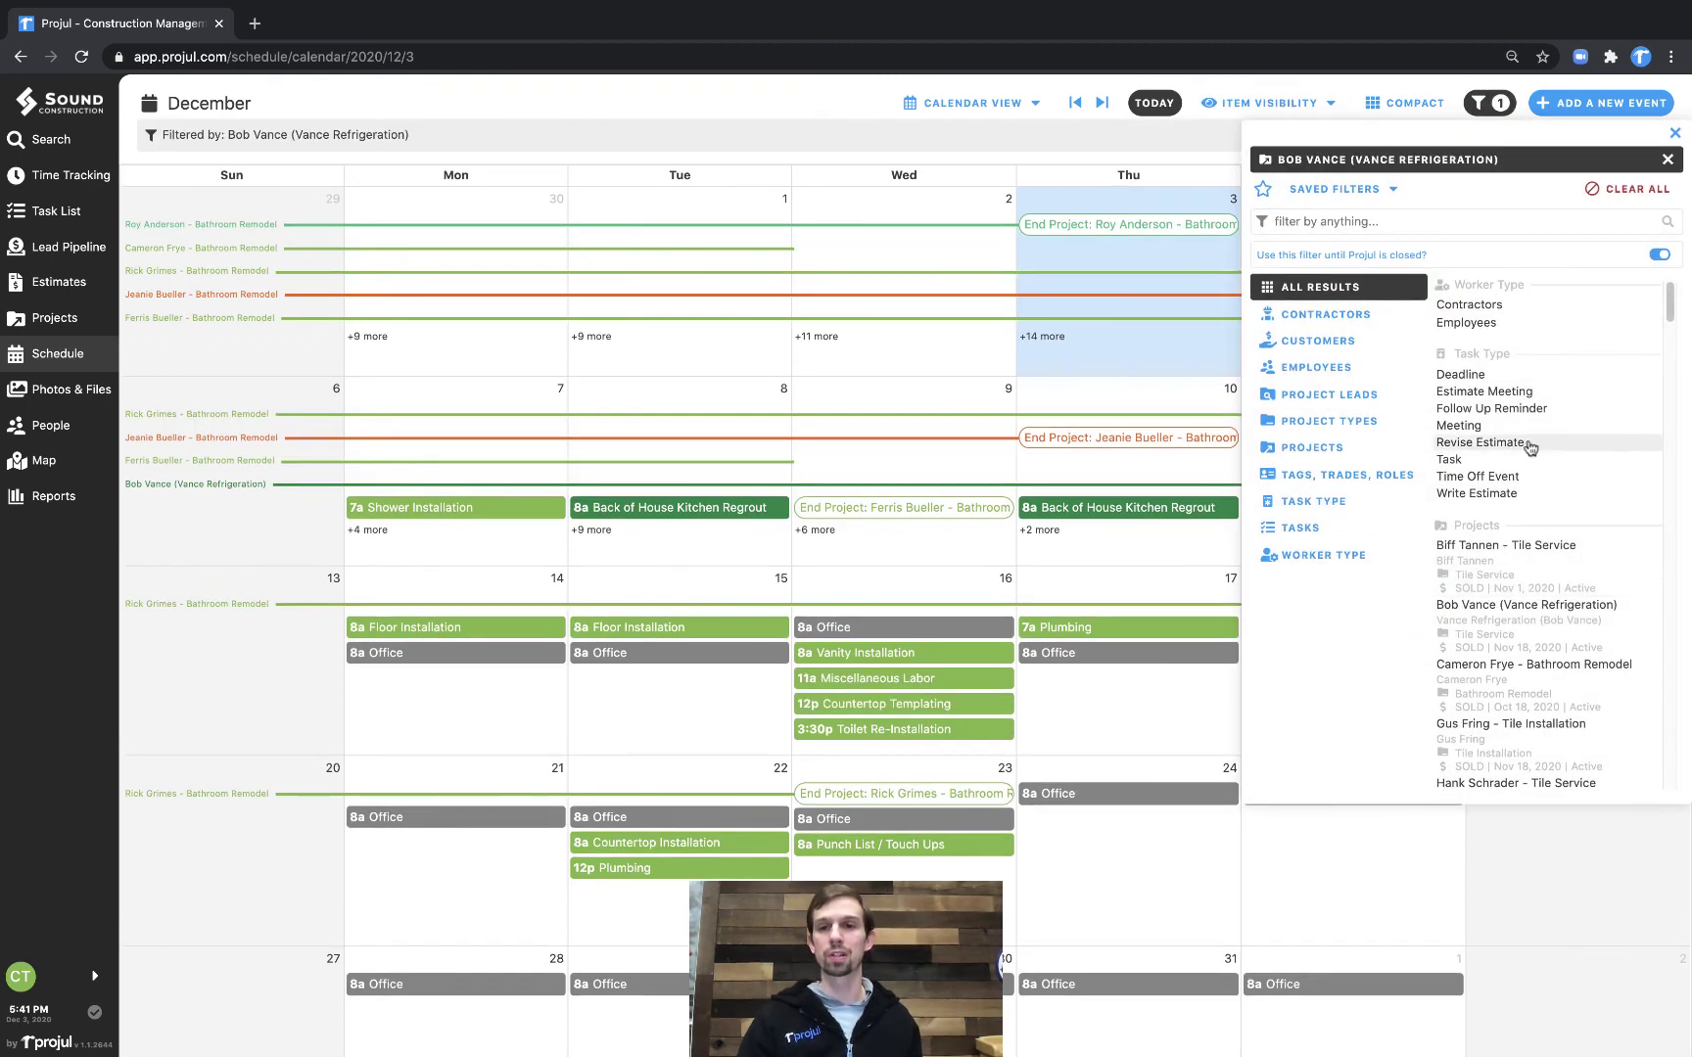
left_click(1675, 135)
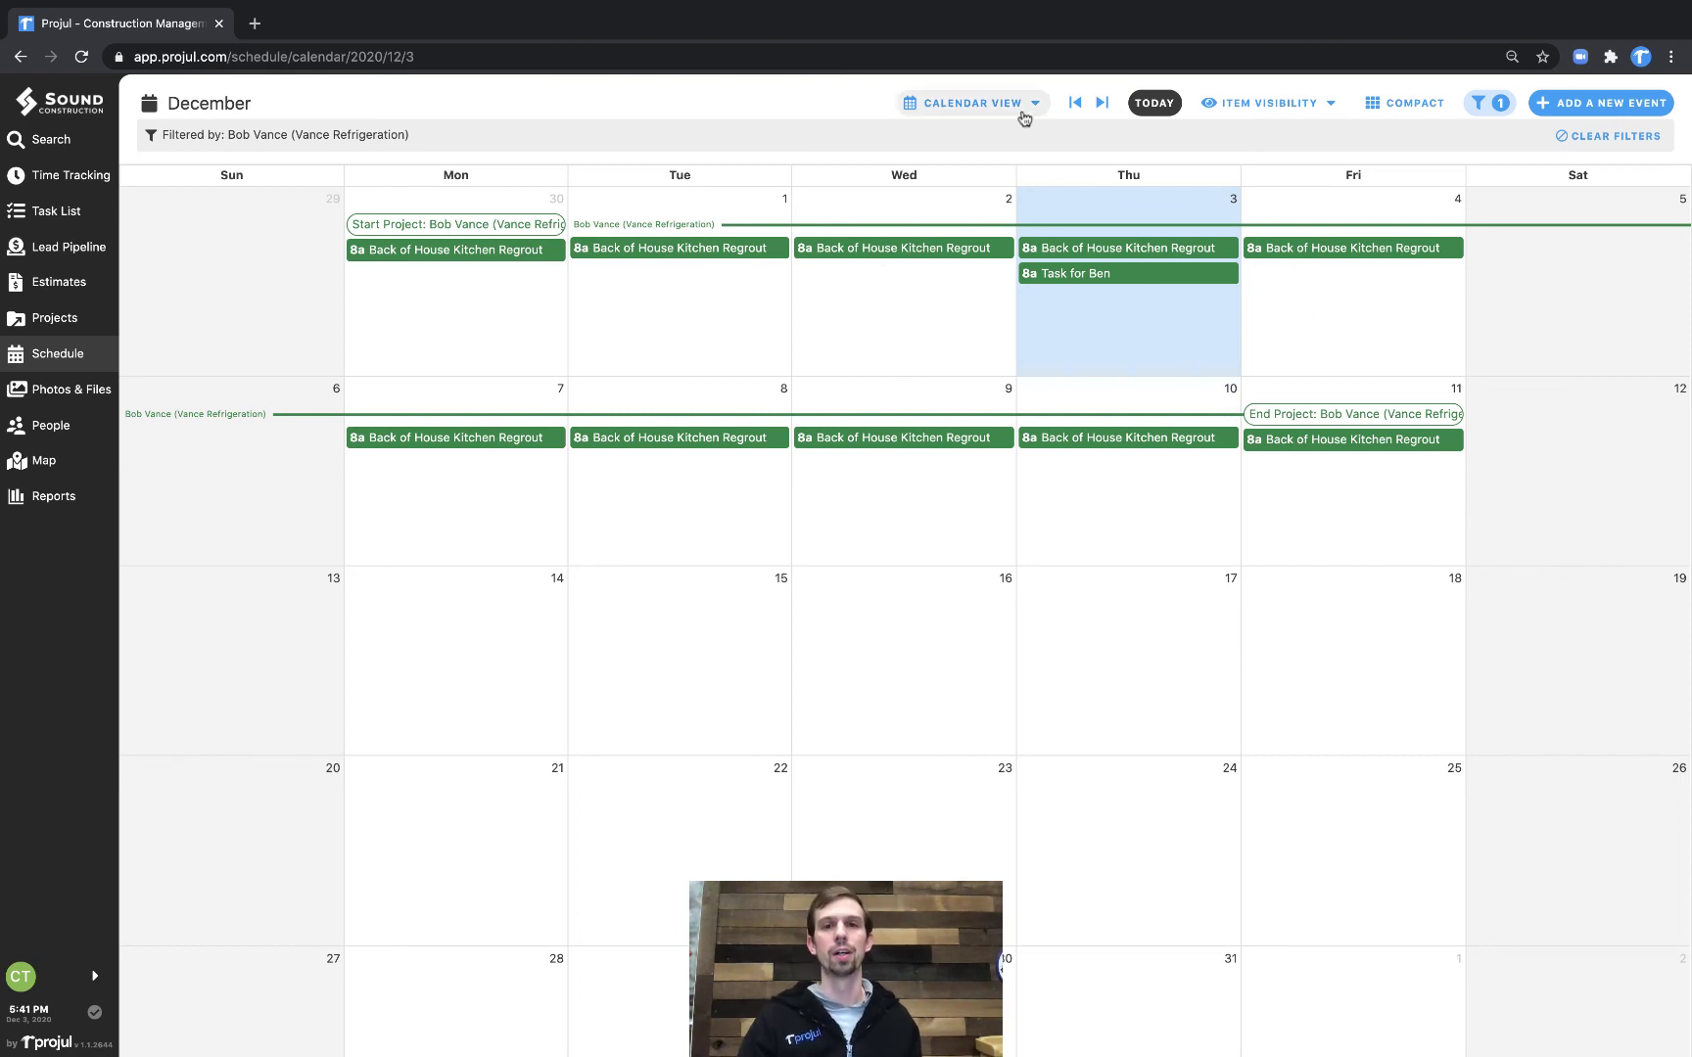
left_click(1584, 137)
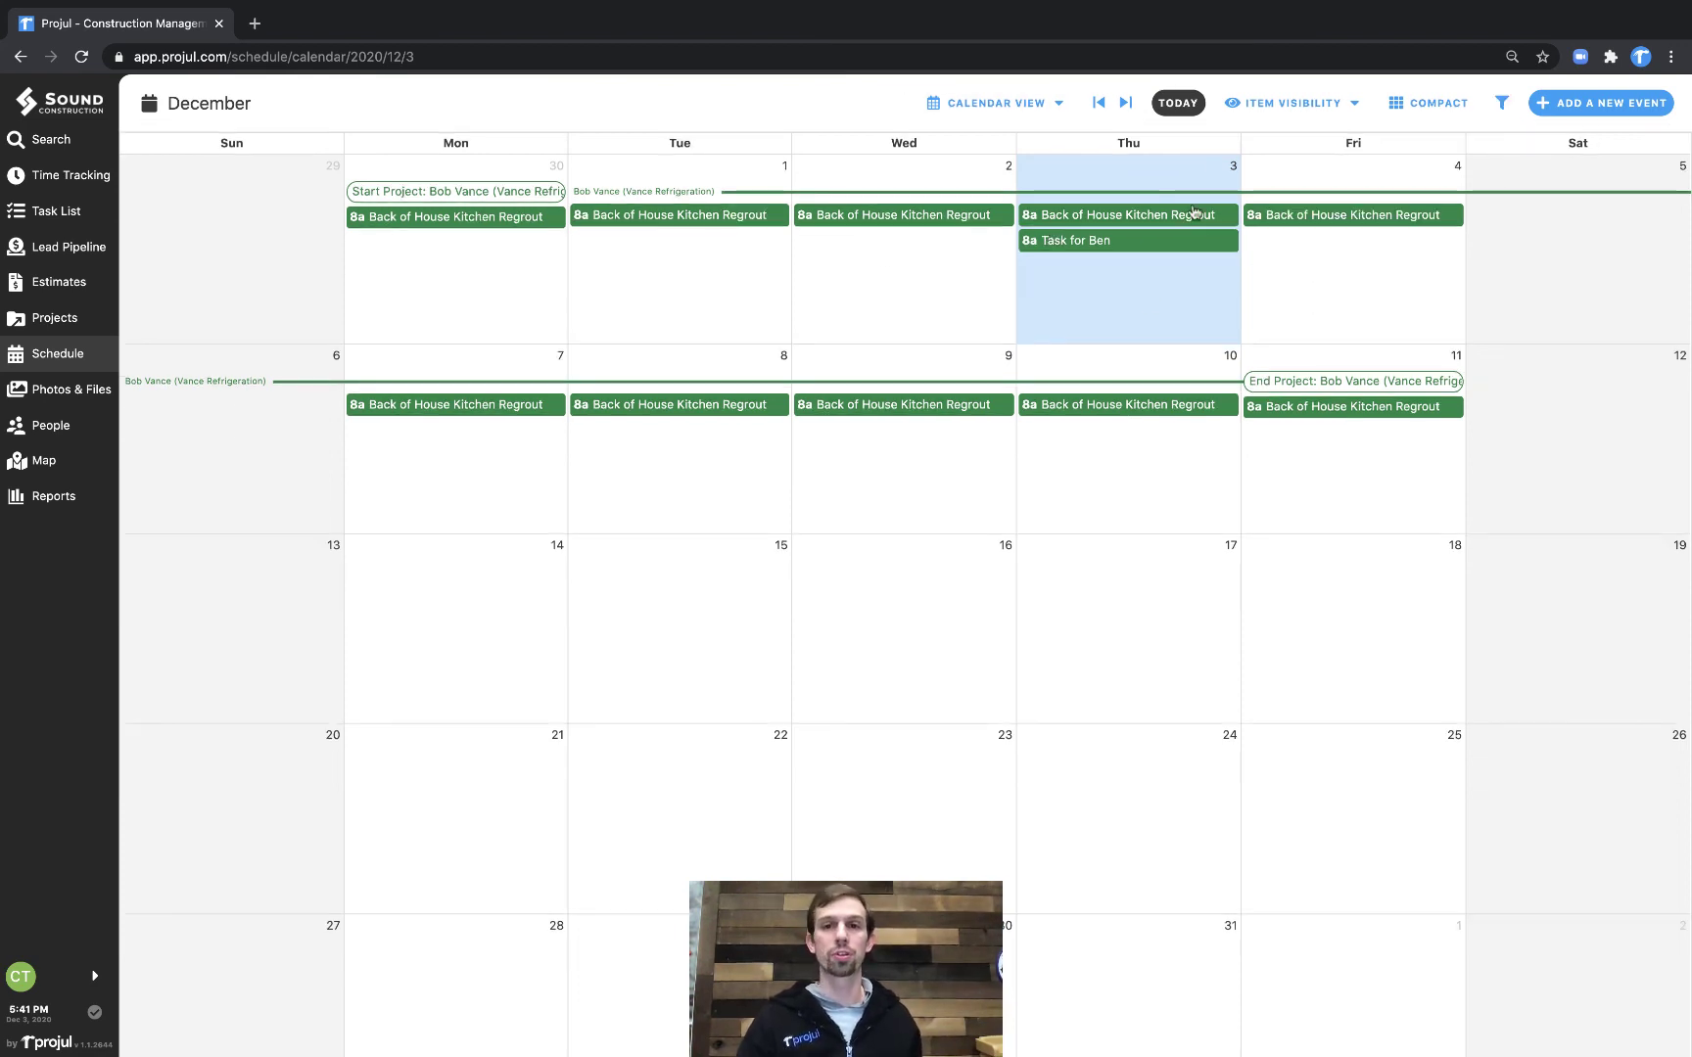
- Switch the schedule from the month calendar to Week View, showing Nov 29–Dec 5
left_click(991, 104)
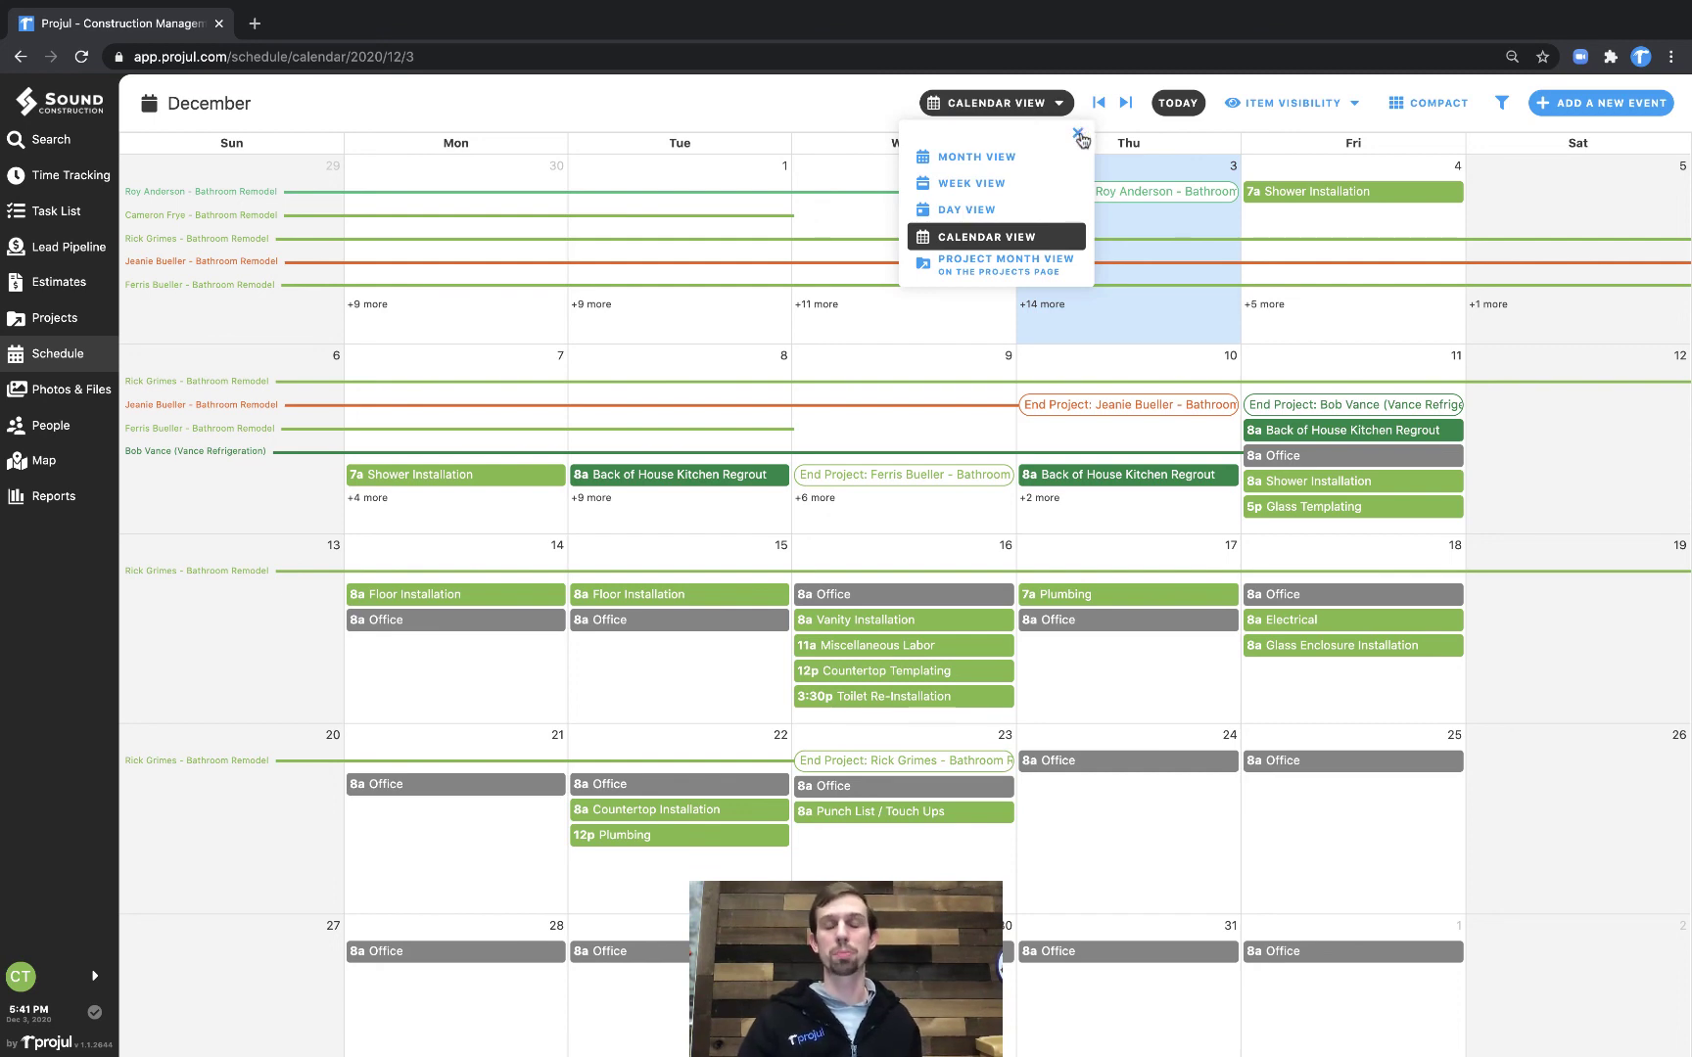
left_click(1080, 139)
left_click(984, 103)
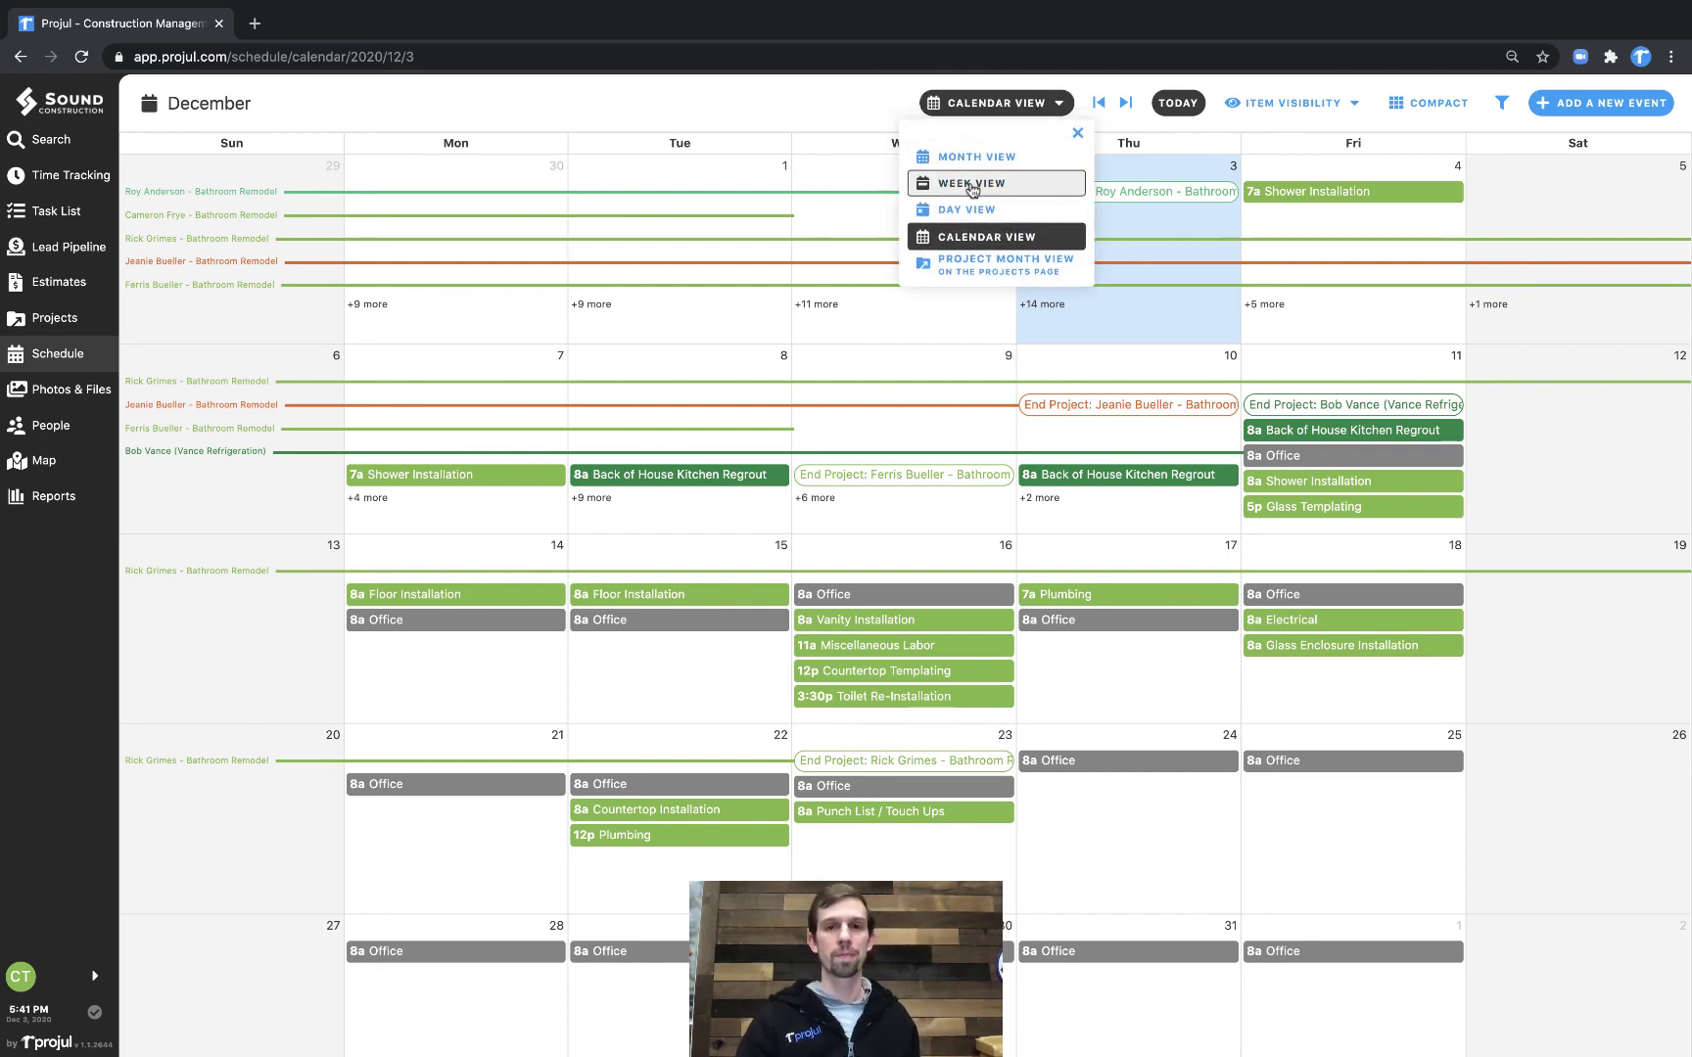
left_click(976, 183)
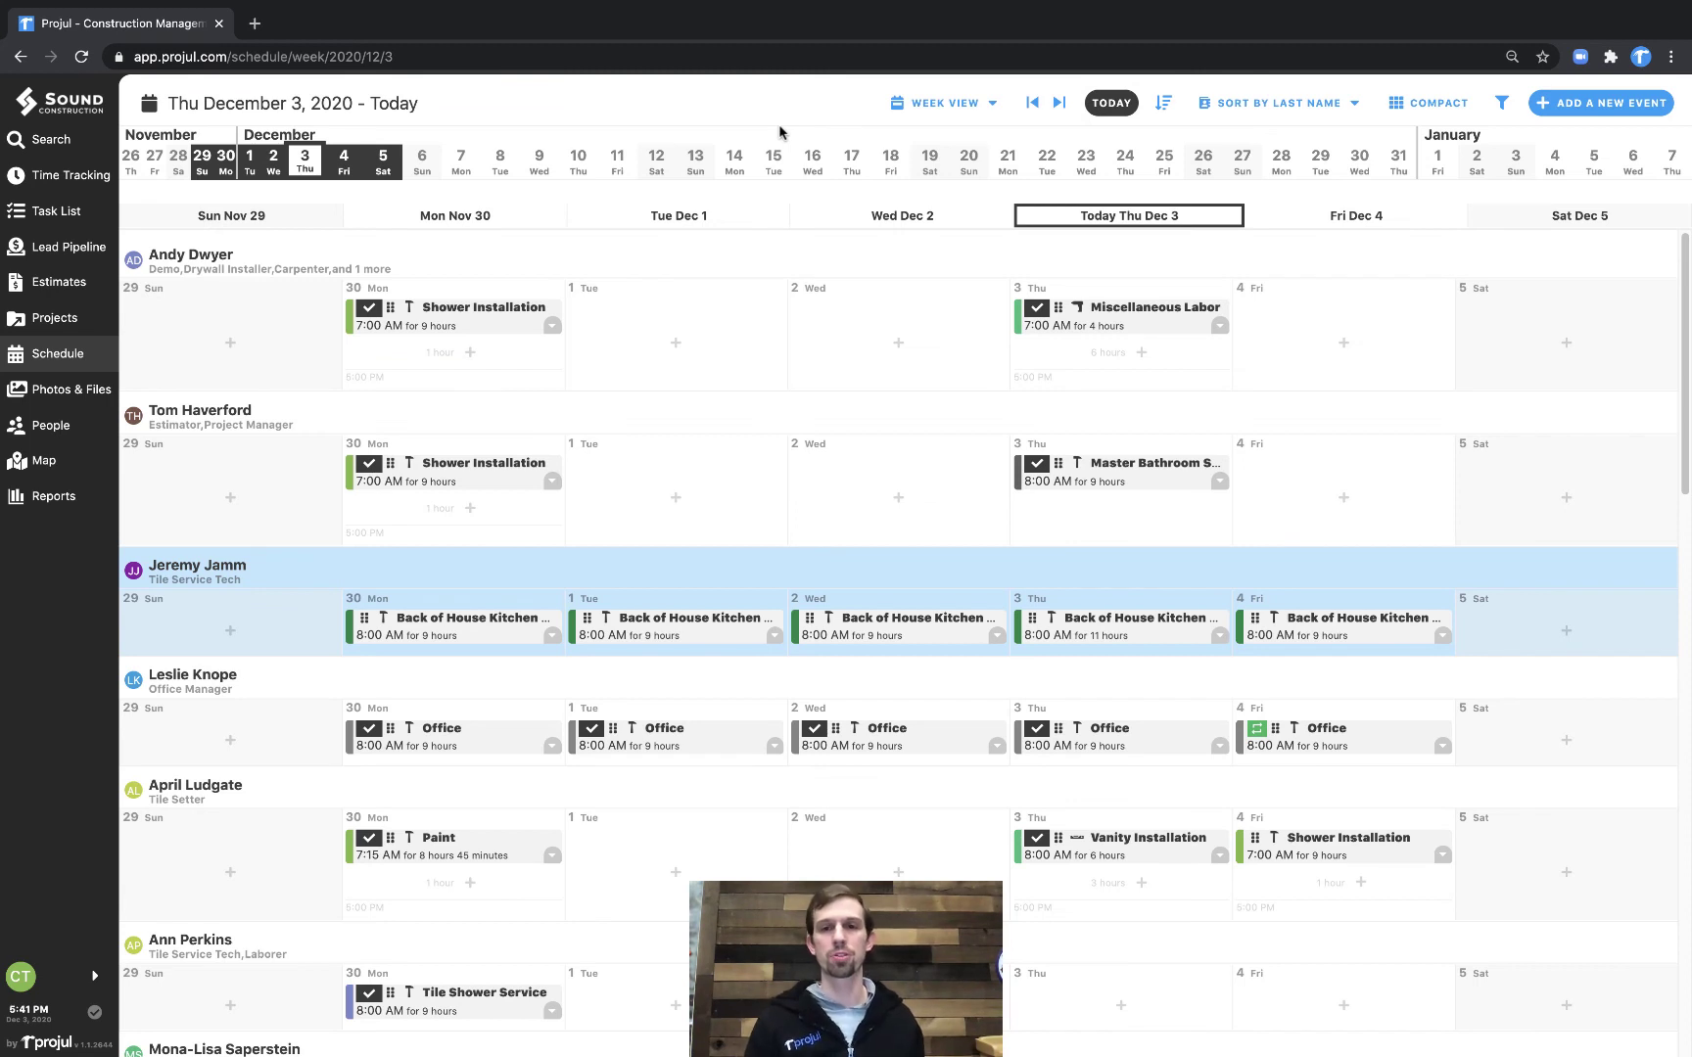